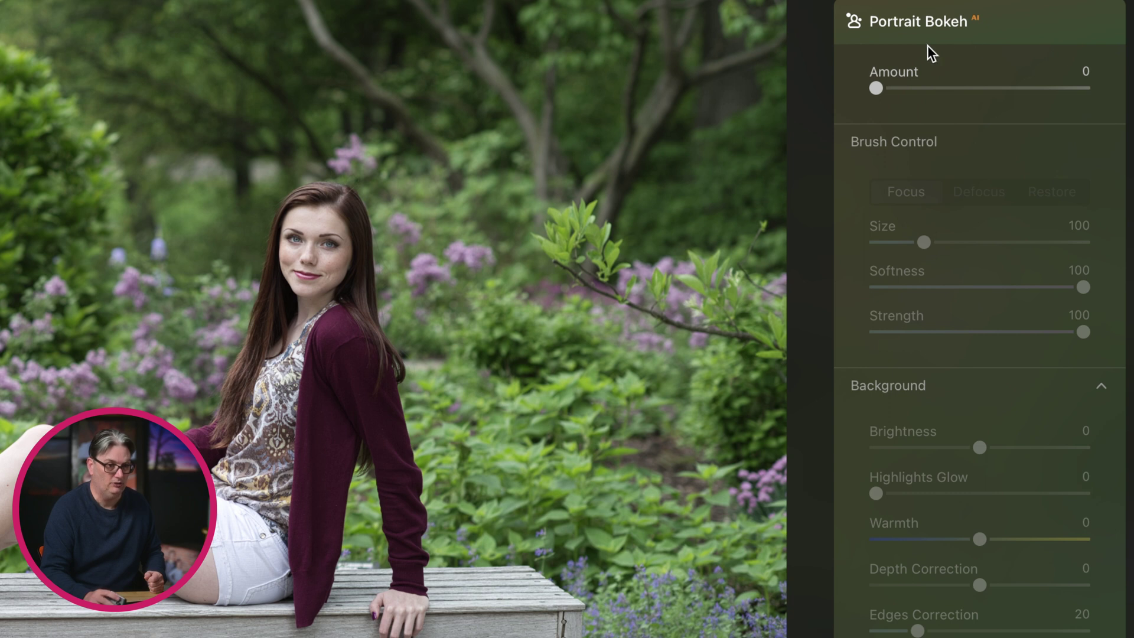
Step: Set the Portrait Bokeh amount to 100 to blur the background behind the woman
left_click_drag(875, 87, 1105, 98)
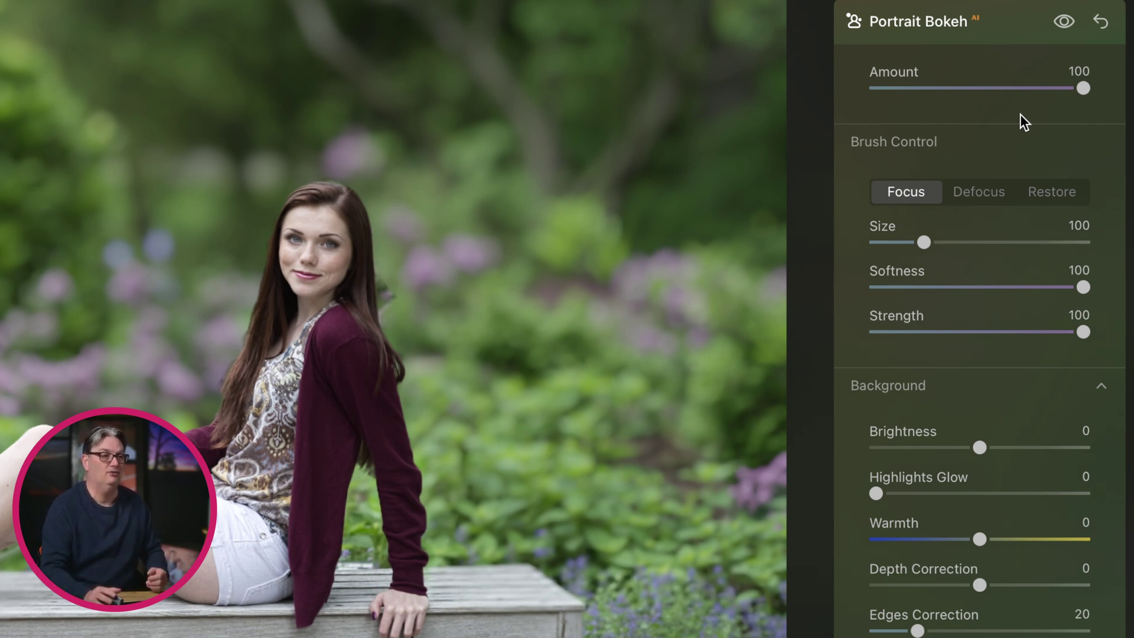
mouse_move(937, 125)
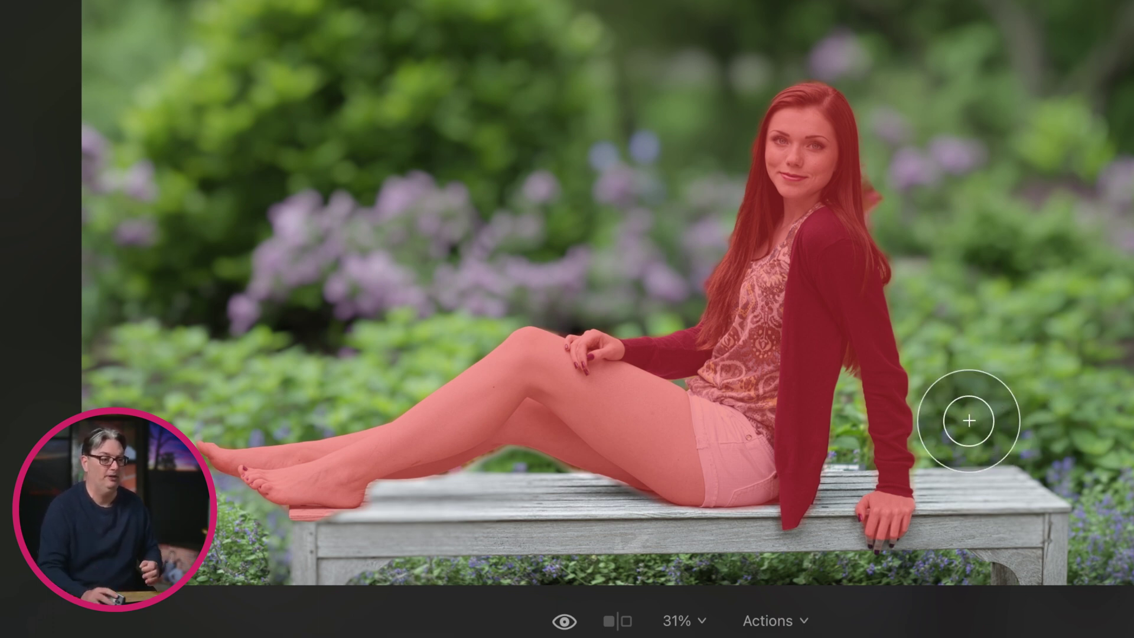
Step: Examine the edges of the red focus mask along the woman's sleeve, cardigan, hand and fingertips
scroll(943, 461, "up", 3)
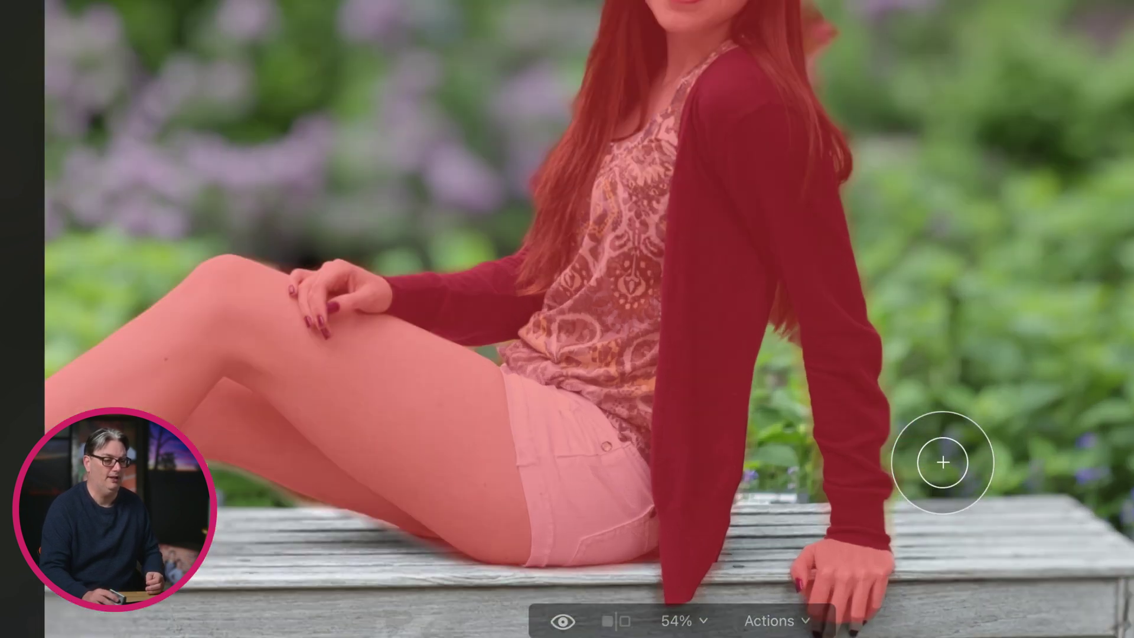
scroll(942, 461, "up", 4)
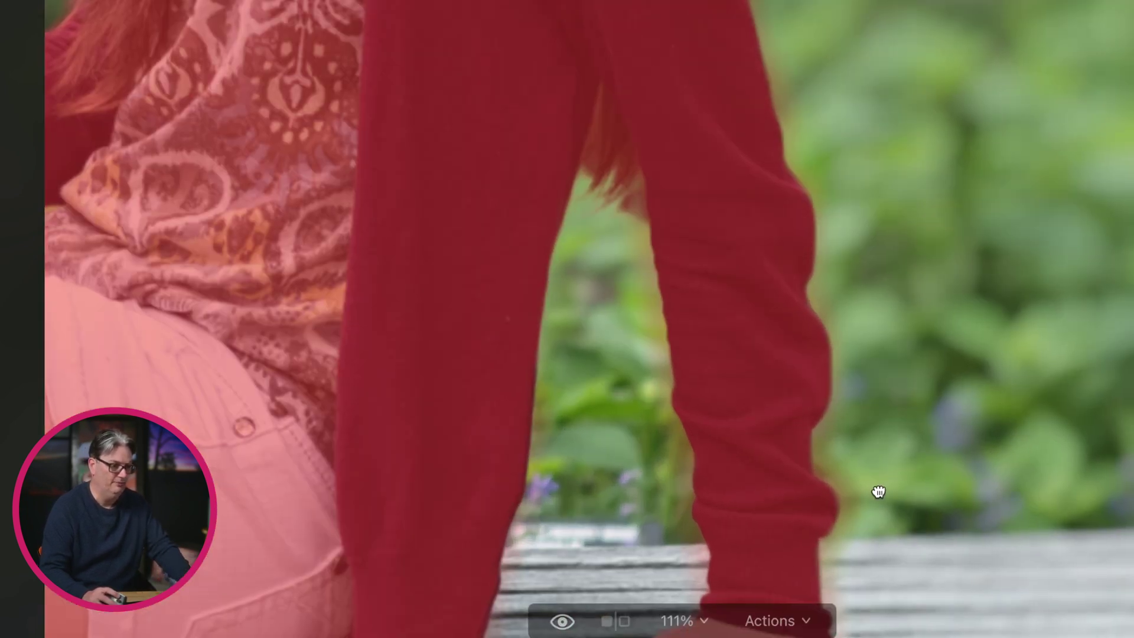
left_click_drag(878, 491, 923, 222)
scroll(963, 343, "down", 5)
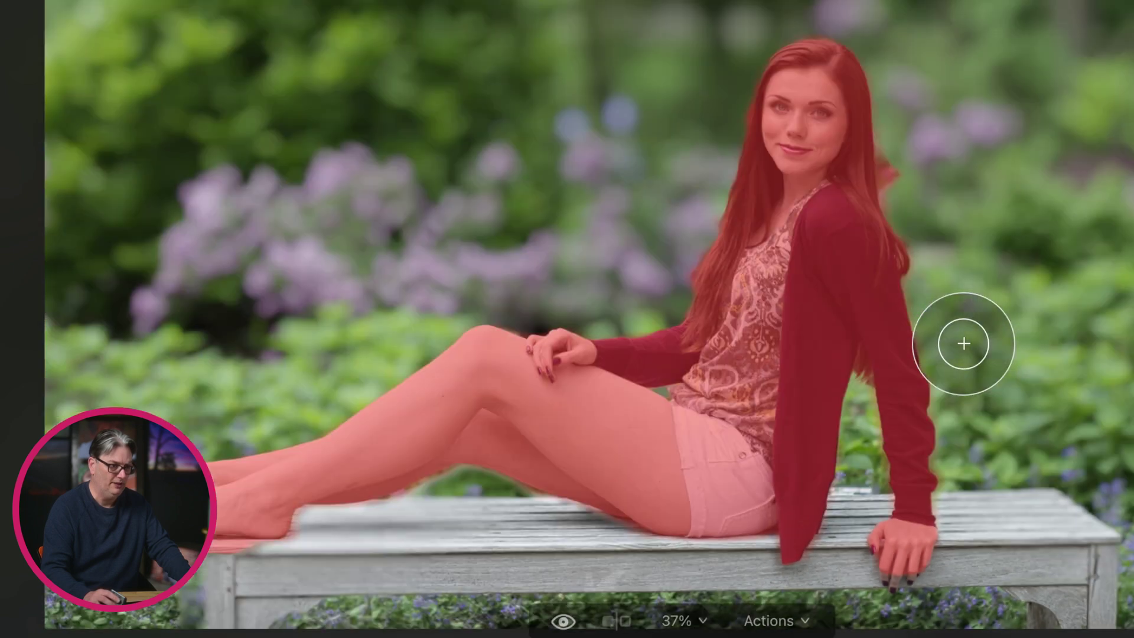
scroll(963, 342, "up", 4)
scroll(962, 343, "up", 3)
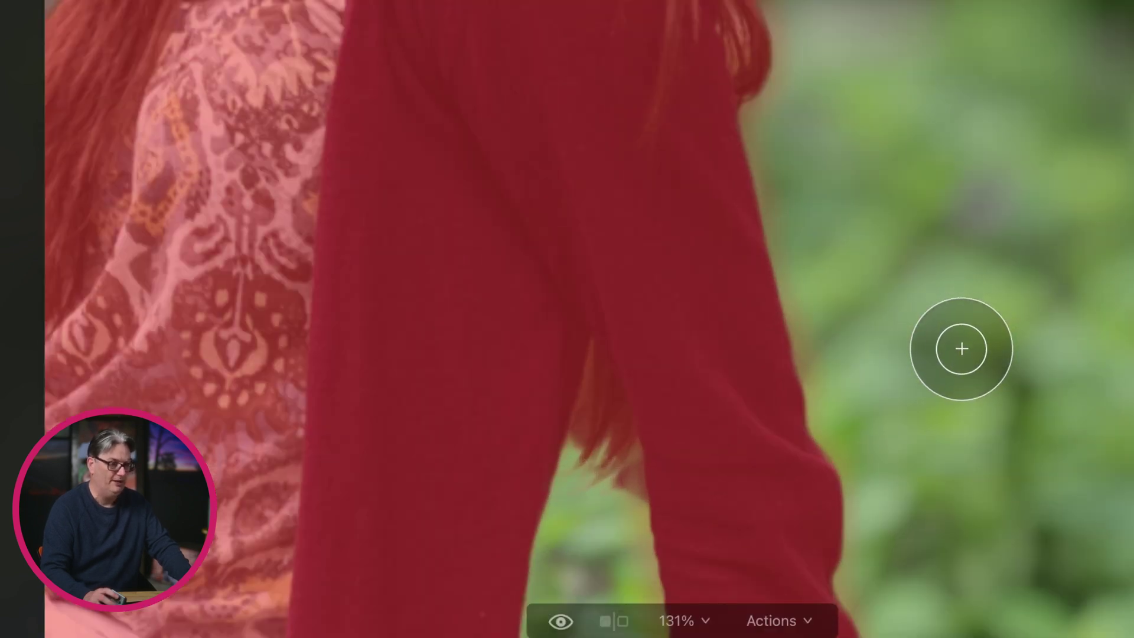
left_click_drag(912, 425, 994, 64)
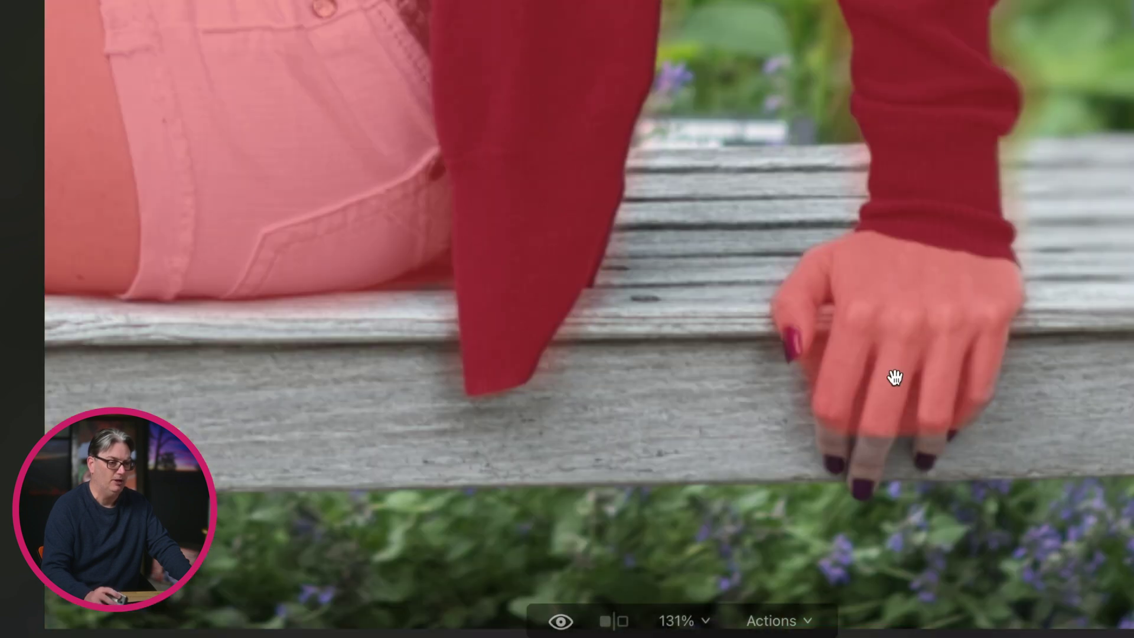
mouse_move(895, 376)
left_mouse_down()
mouse_move(924, 248)
mouse_move(898, 235)
left_mouse_up()
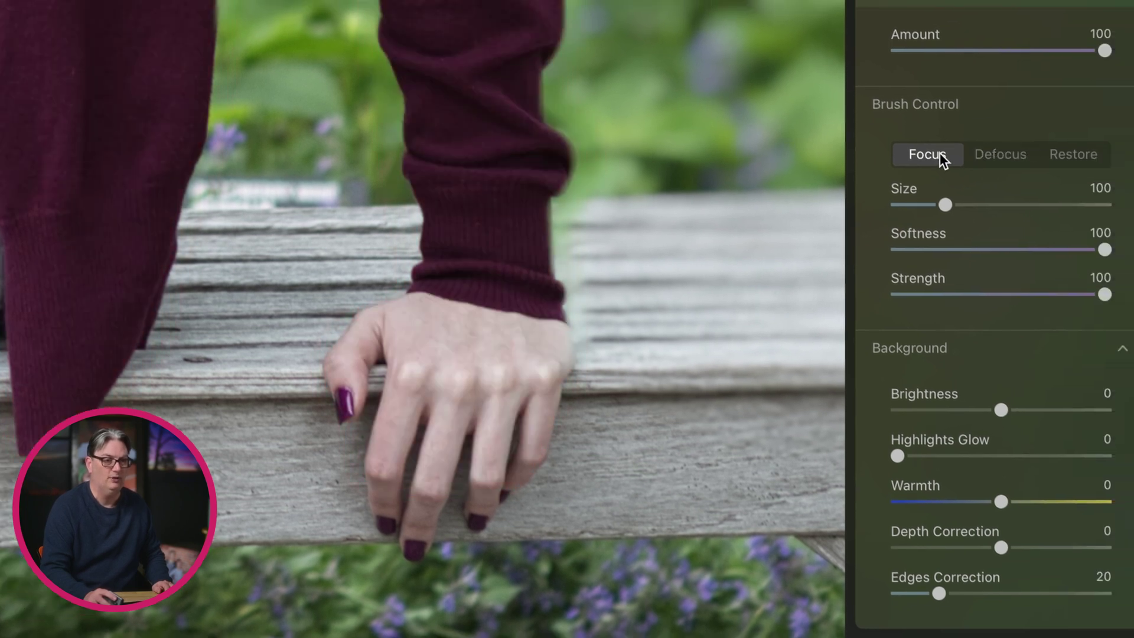
Step: Switch the brush to Defocus and back to Focus, and set its size to 70
left_click(987, 156)
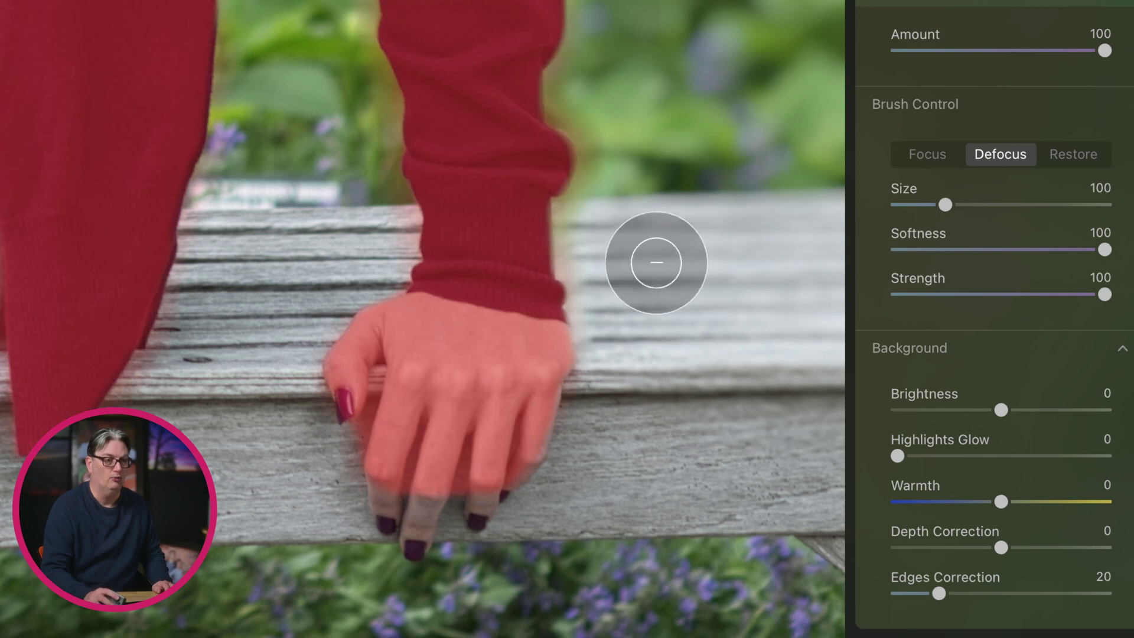
left_click(951, 154)
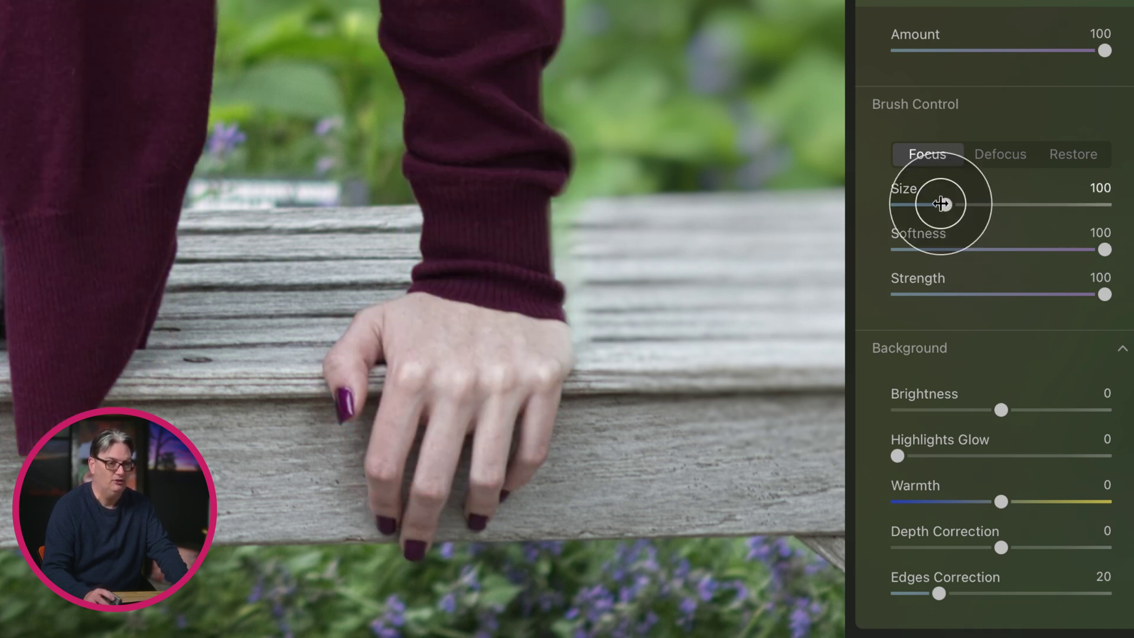
left_click_drag(944, 204, 929, 205)
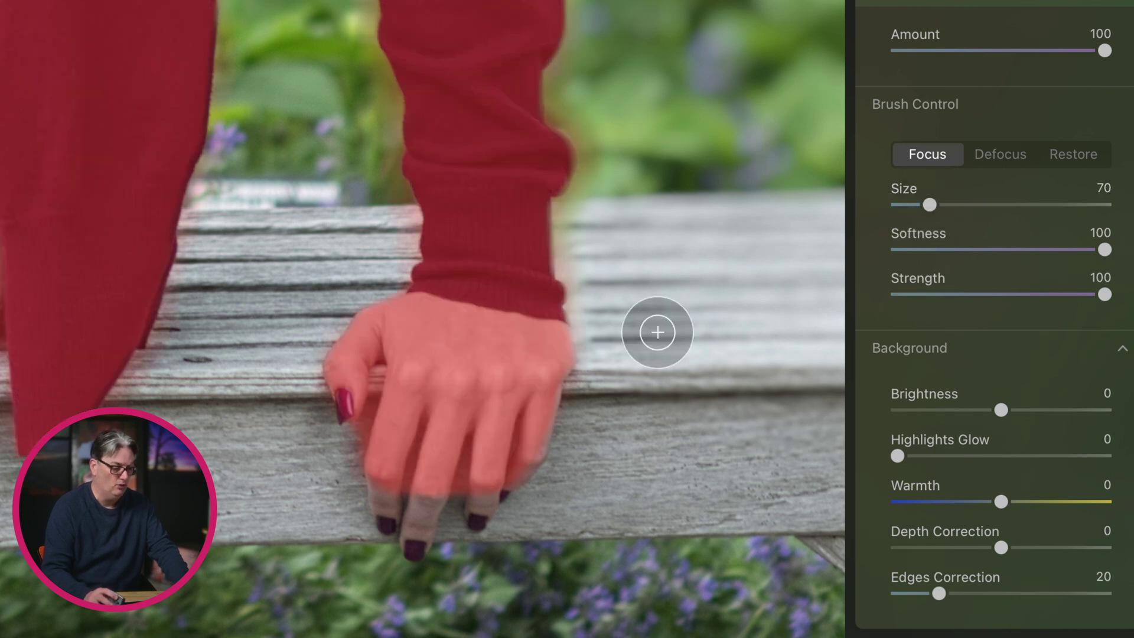
Step: Enlarge the Focus brush to size 166 and reduce it to 94
key("bracketright")
key("bracketright")
key("bracketright")
key("bracketright")
key("bracketright")
key("bracketright")
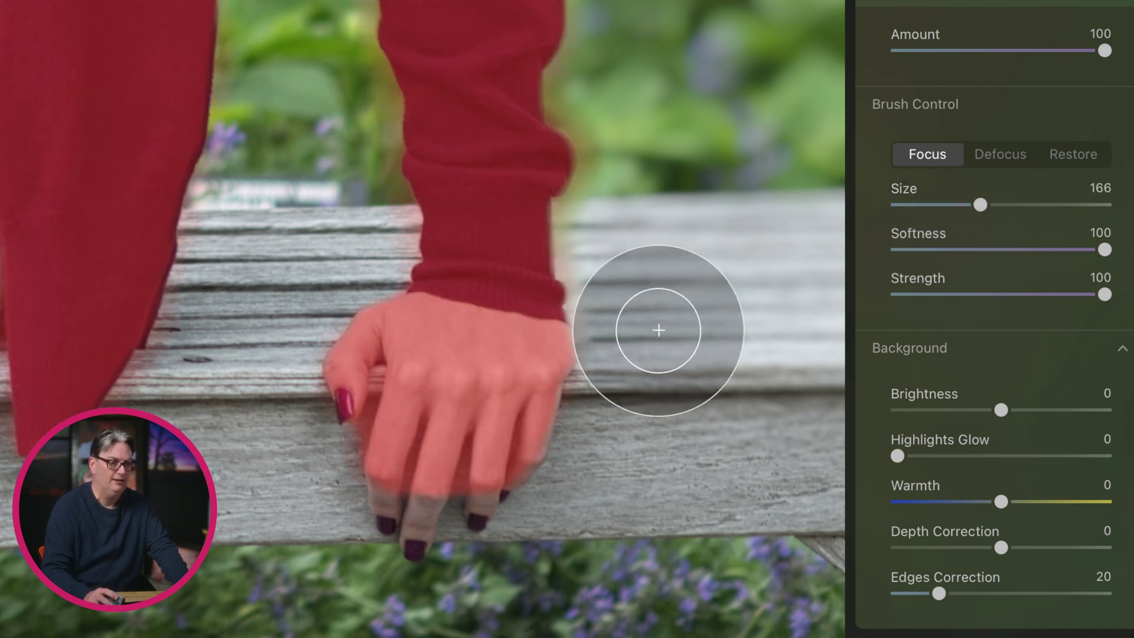
key("bracketright")
key("bracketleft")
key("bracketleft")
key("bracketleft")
key("bracketleft")
key("bracketleft")
key("bracketleft")
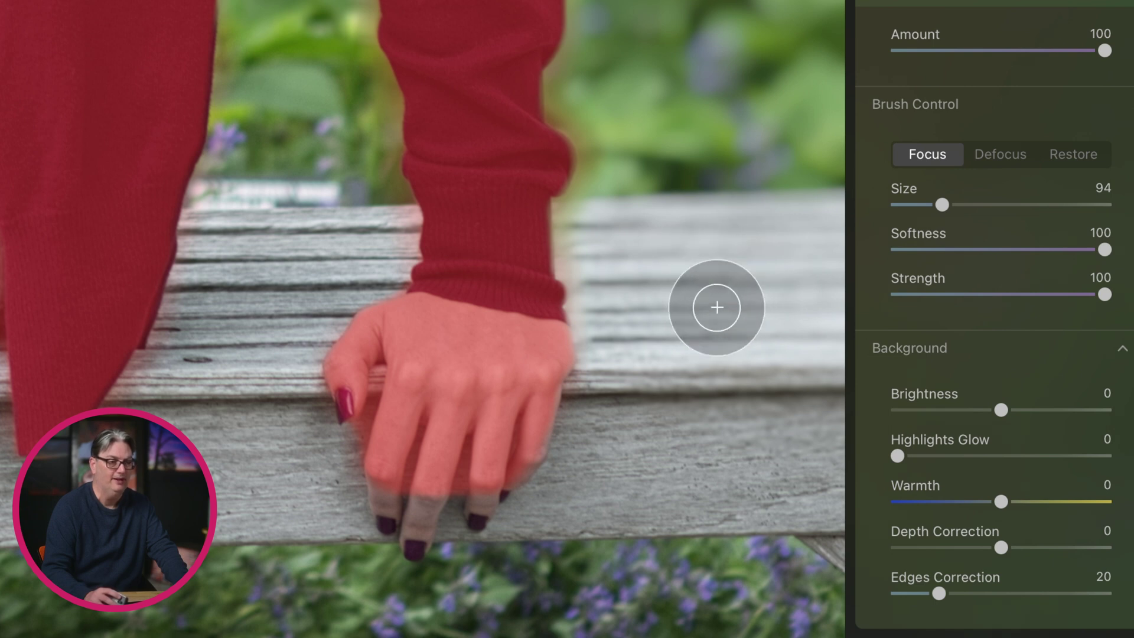
Step: Enlarge the Focus brush to size 214
key("bracketright")
key("bracketright")
key("bracketright")
key("bracketright")
key("bracketright")
key("bracketright")
key("bracketright")
key("bracketright")
key("bracketright")
key("bracketright")
key("bracketright")
key("bracketright")
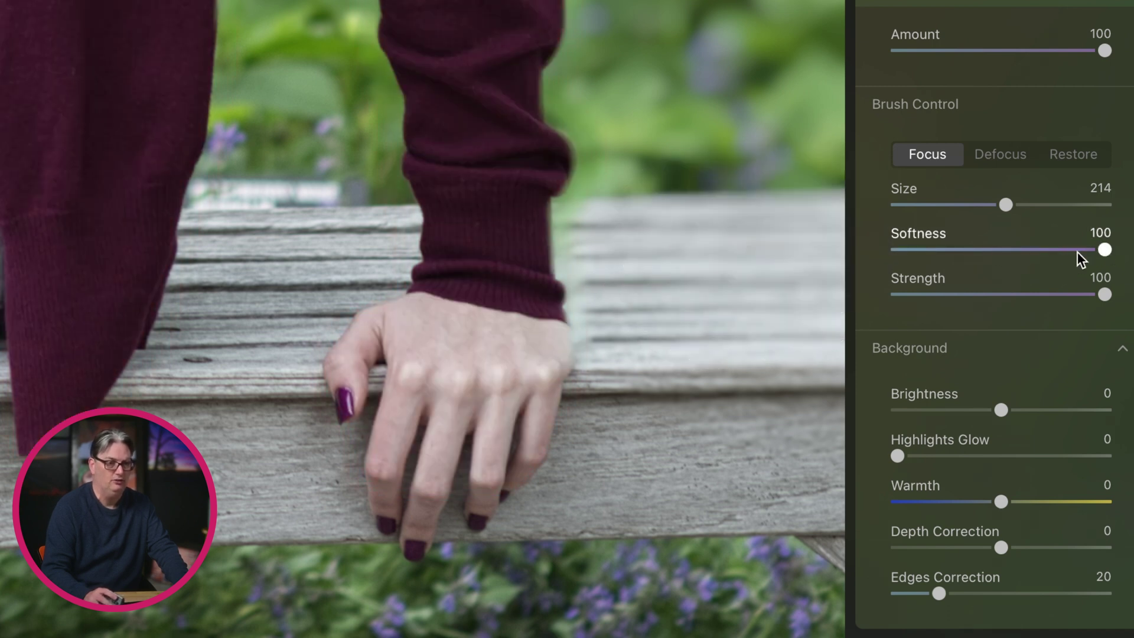
Step: Try brush softness values of 0 and 100, and settle the Focus brush's softness at 30
left_click_drag(1102, 250, 863, 248)
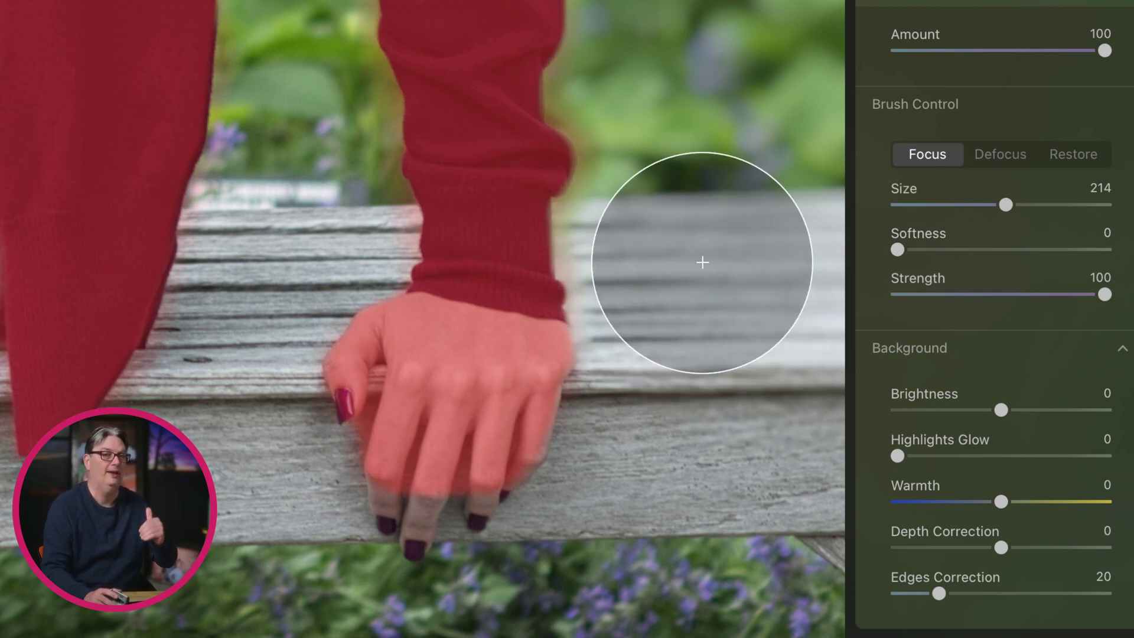
left_click_drag(1015, 249, 1128, 251)
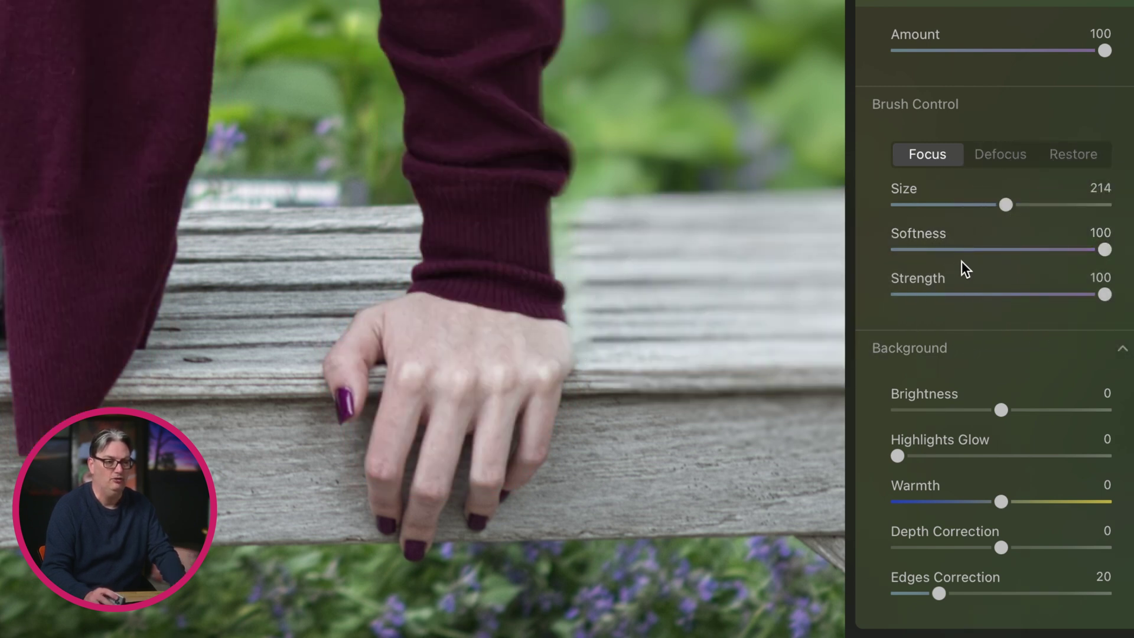
left_click(978, 249)
left_click_drag(978, 252, 955, 251)
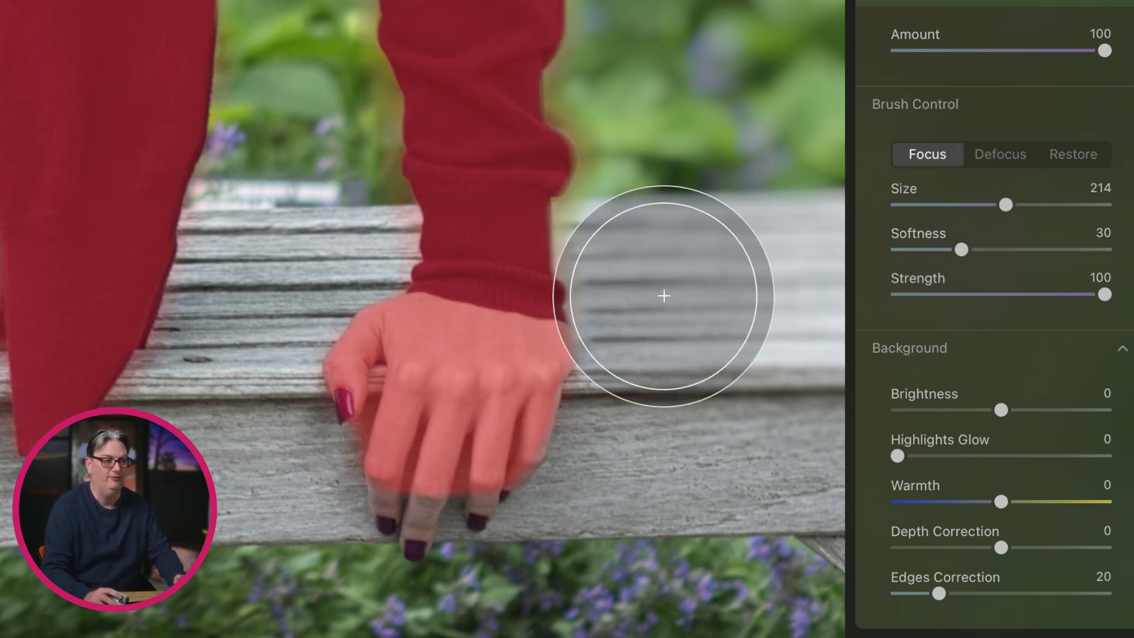
Step: Try a Focus brush size of 238, and reduce it to 46
key("bracketright")
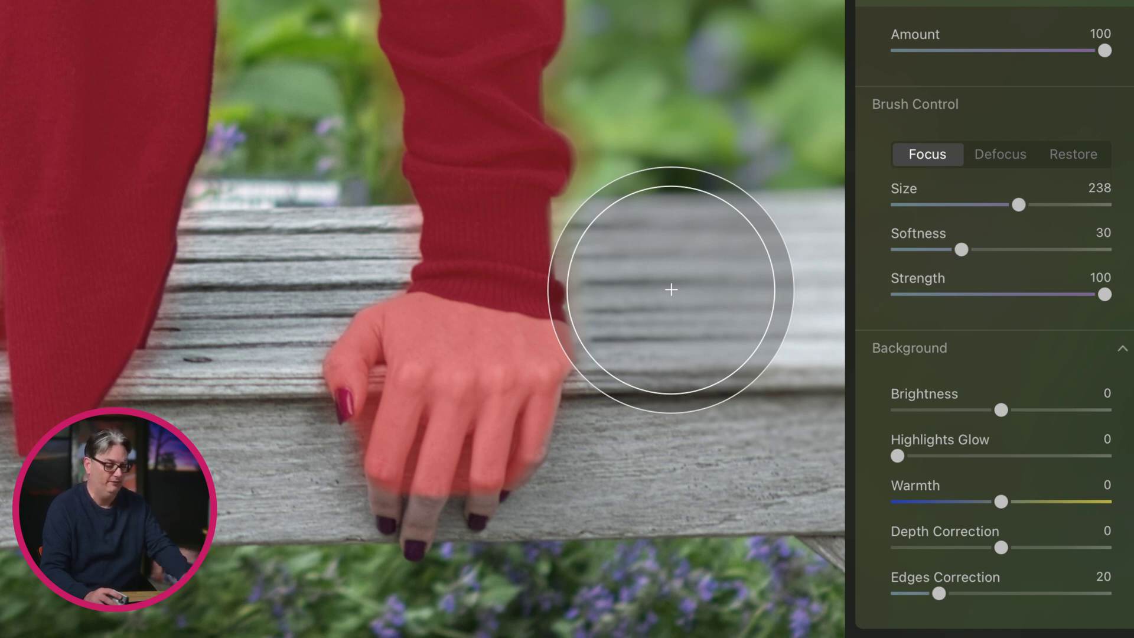
key("bracketleft")
key("bracketleft")
key("bracketleft")
key("bracketleft")
key("bracketleft")
key("bracketleft")
key("bracketleft")
key("bracketleft")
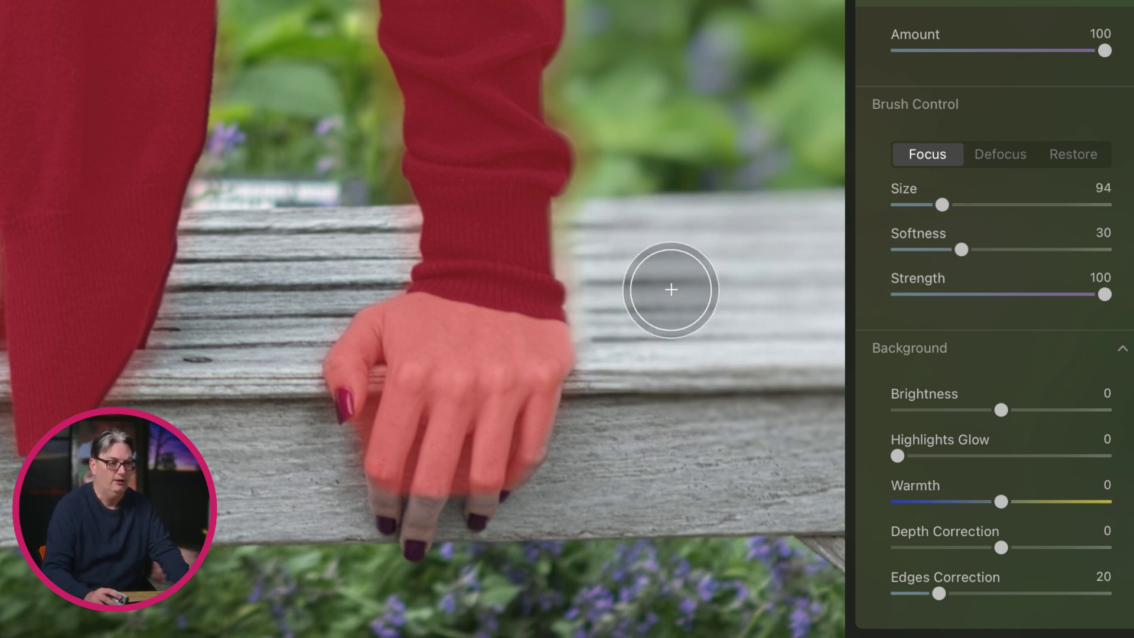
key("bracketleft")
key("bracketleft")
key("bracketleft")
key("bracketleft")
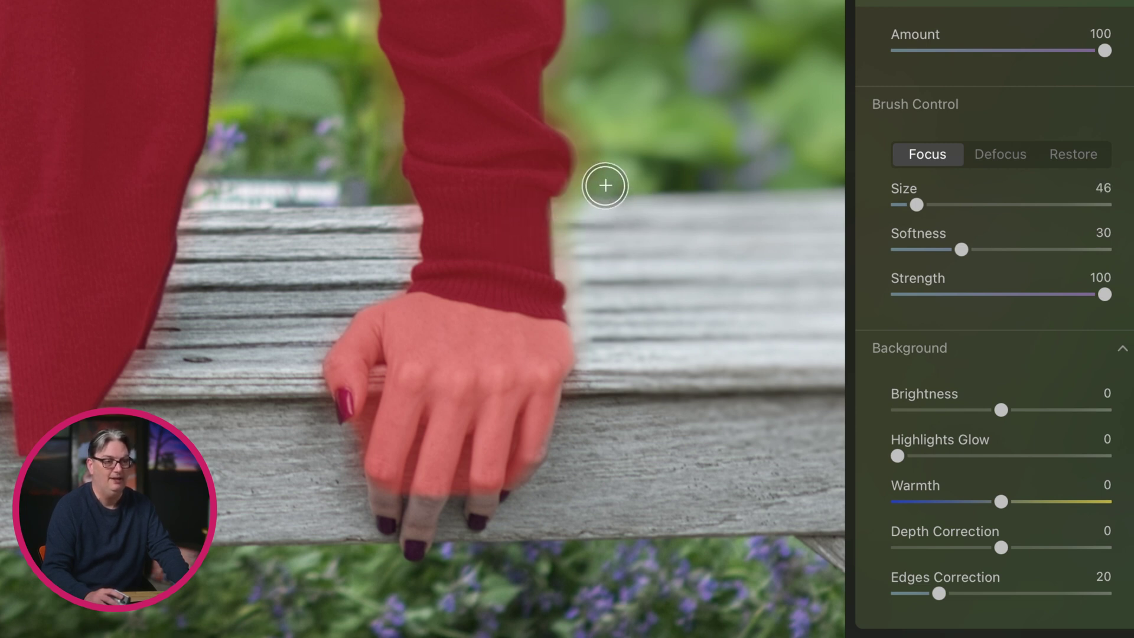
Step: Shrink the Focus brush to size 22 and bring it back to 46
key("bracketleft")
key("bracketleft")
key("bracketleft")
key("bracketleft")
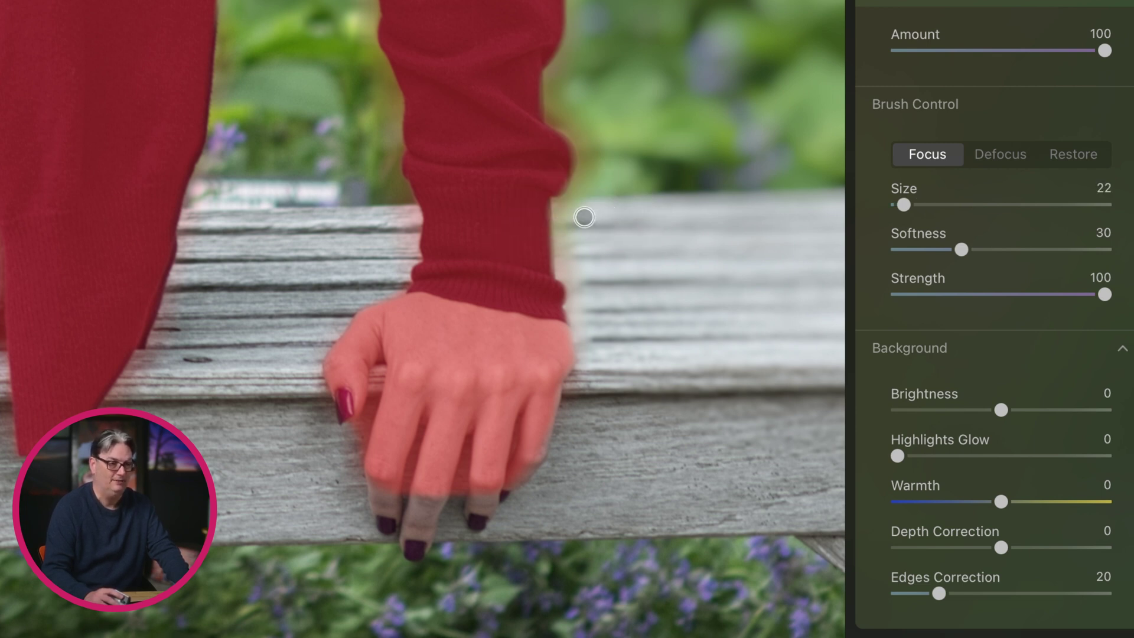
key("bracketright")
key("bracketright")
key("bracketright")
key("bracketright")
Step: Paint a focus stroke along the outer edge of the sleeve and cuff, and undo it
mouse_move(568, 110)
left_mouse_down()
mouse_move(600, 150)
mouse_move(574, 214)
mouse_move(579, 275)
left_mouse_up()
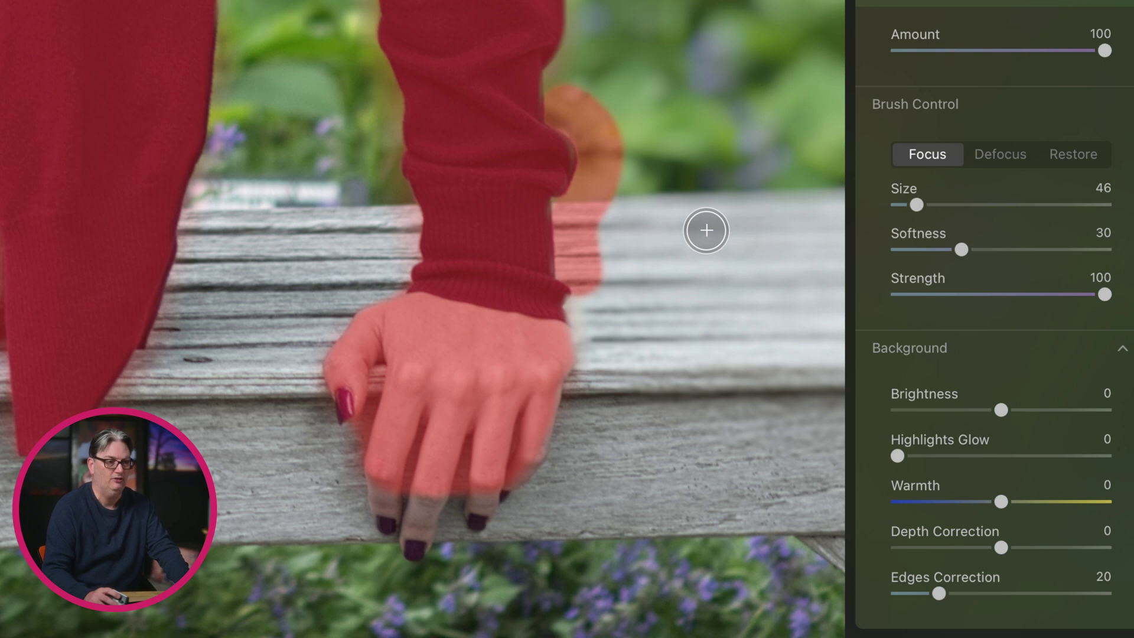
key("ctrl+z")
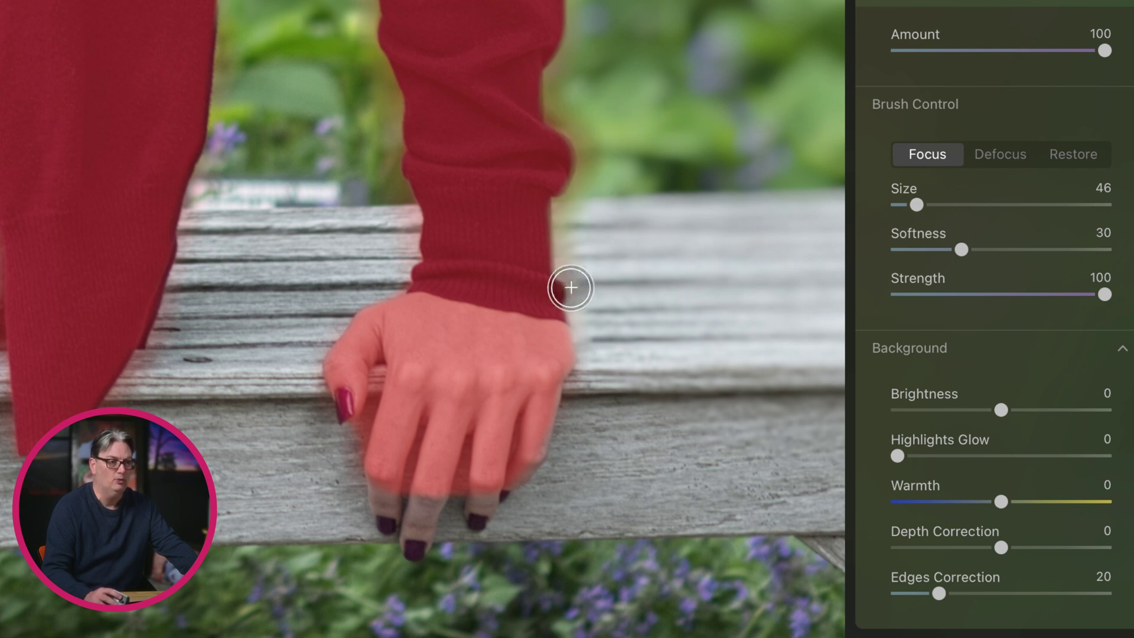
Step: Defocus the sharp halo along the sleeve's outer edge, and undo a trial Defocus stroke across the cuff and hand
left_click(990, 154)
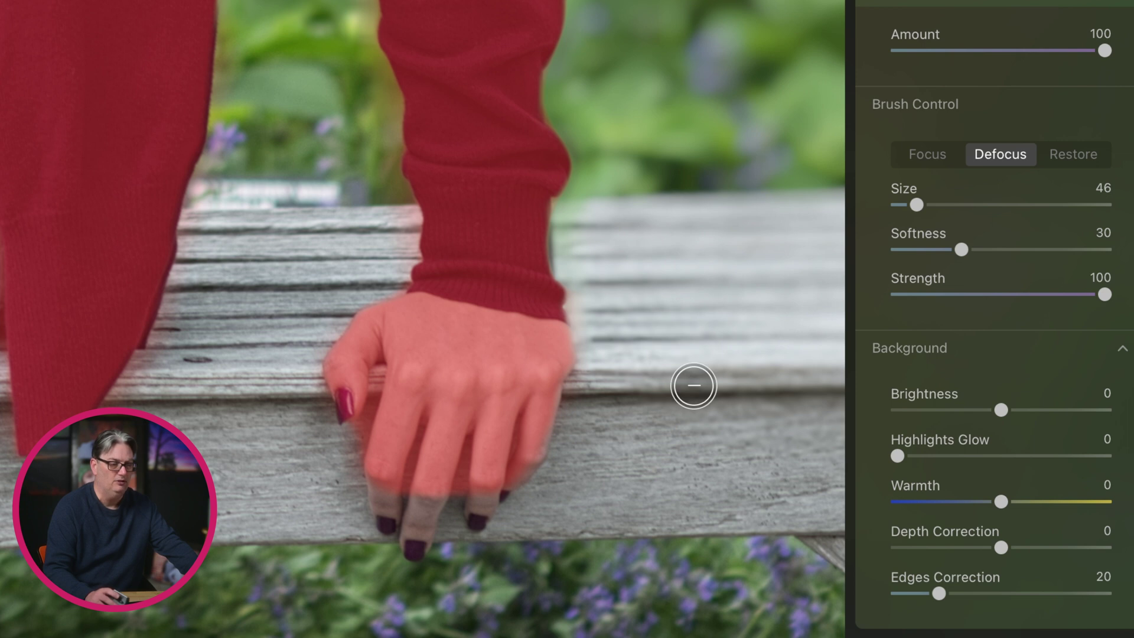
left_click_drag(493, 278, 490, 363)
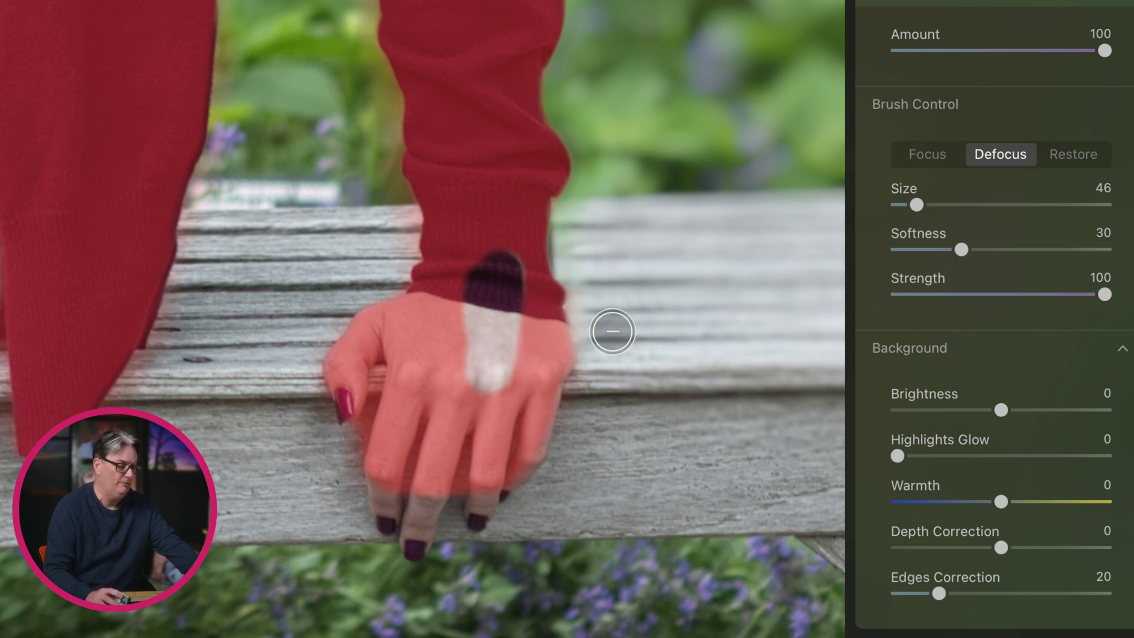
key("ctrl+z")
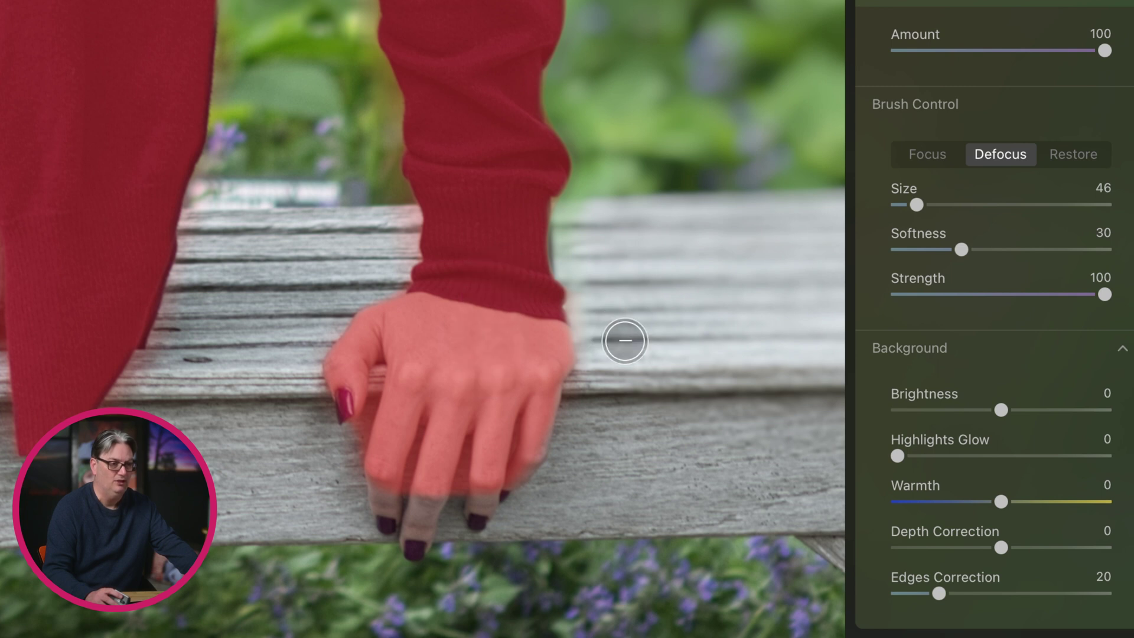
Step: Paint the unmasked fingertips and nails of the hand on the bench back into focus
left_click(897, 155)
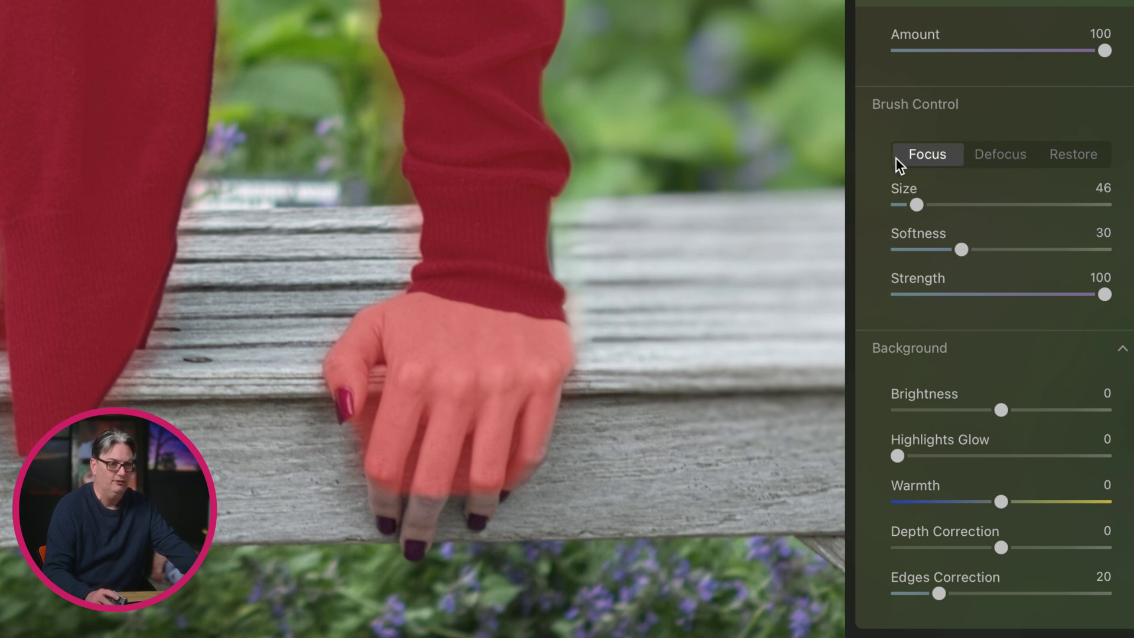
mouse_move(421, 502)
left_mouse_down()
mouse_move(415, 544)
mouse_move(387, 502)
left_mouse_up()
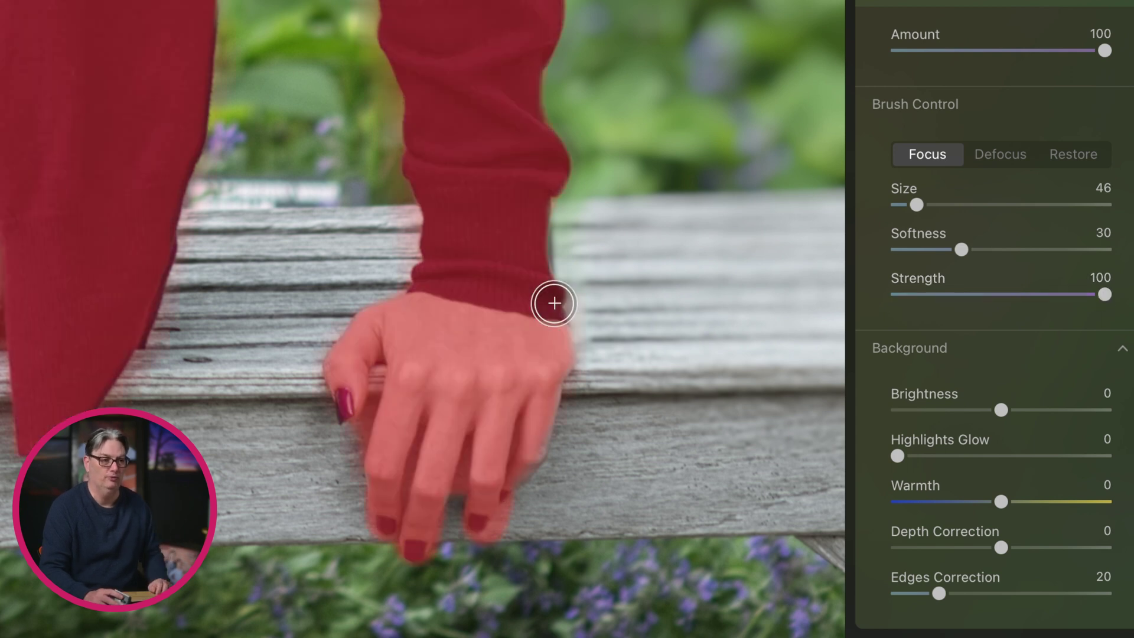
Step: Paint a focus patch on the bench seat beside the hand at brush strength 12, and build it up at strength 52
left_click(916, 294)
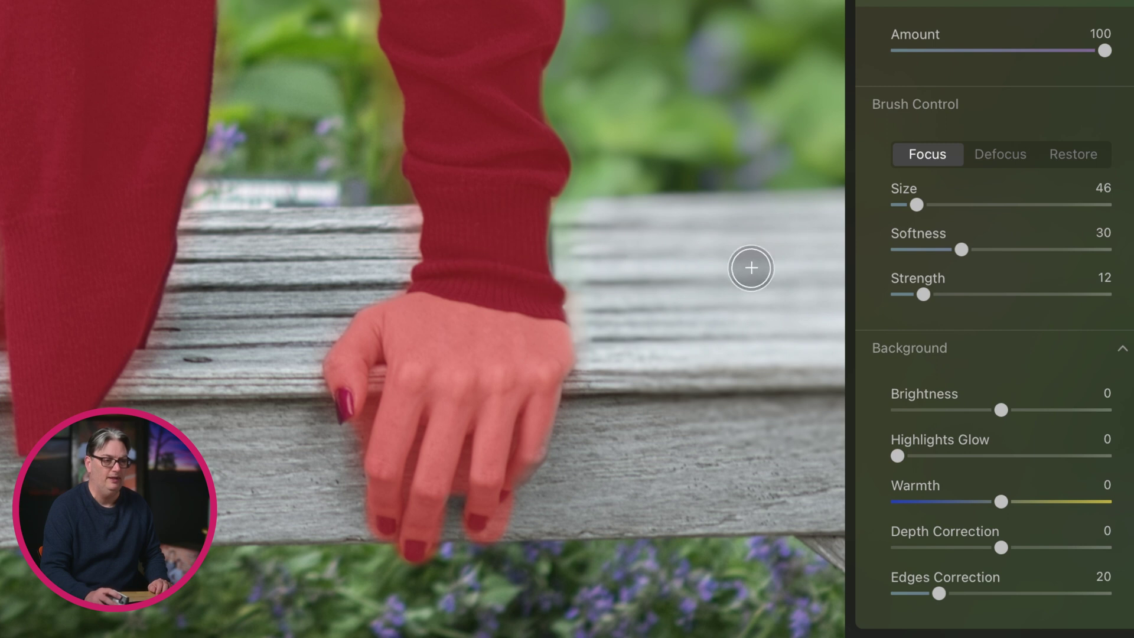
mouse_move(711, 266)
left_mouse_down()
mouse_move(696, 312)
mouse_move(671, 329)
left_mouse_up()
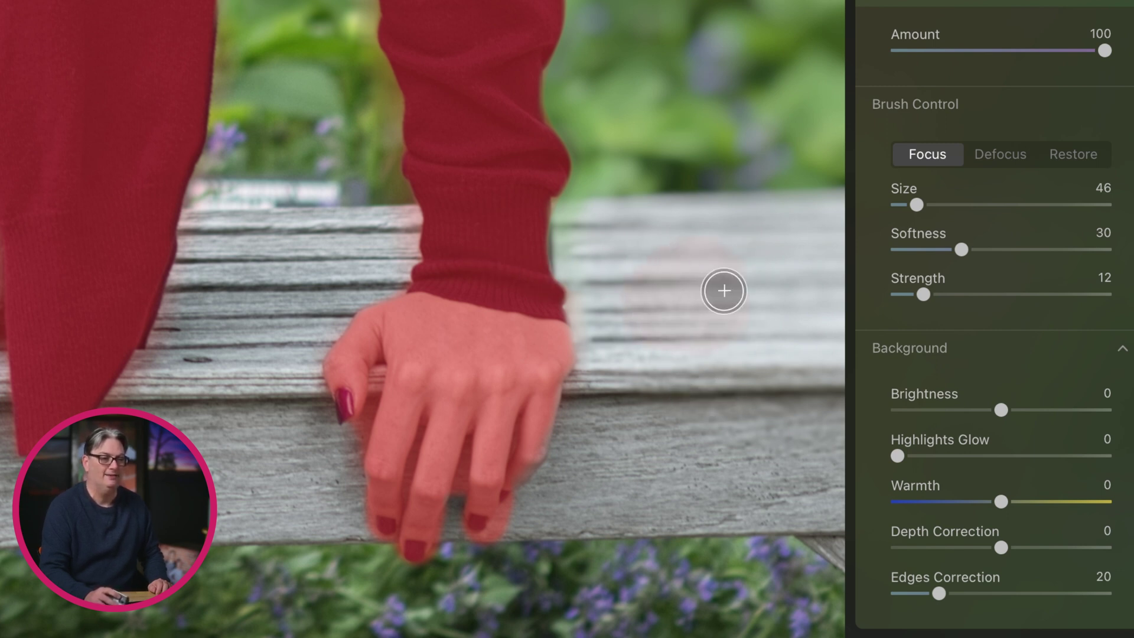
left_click(1005, 294)
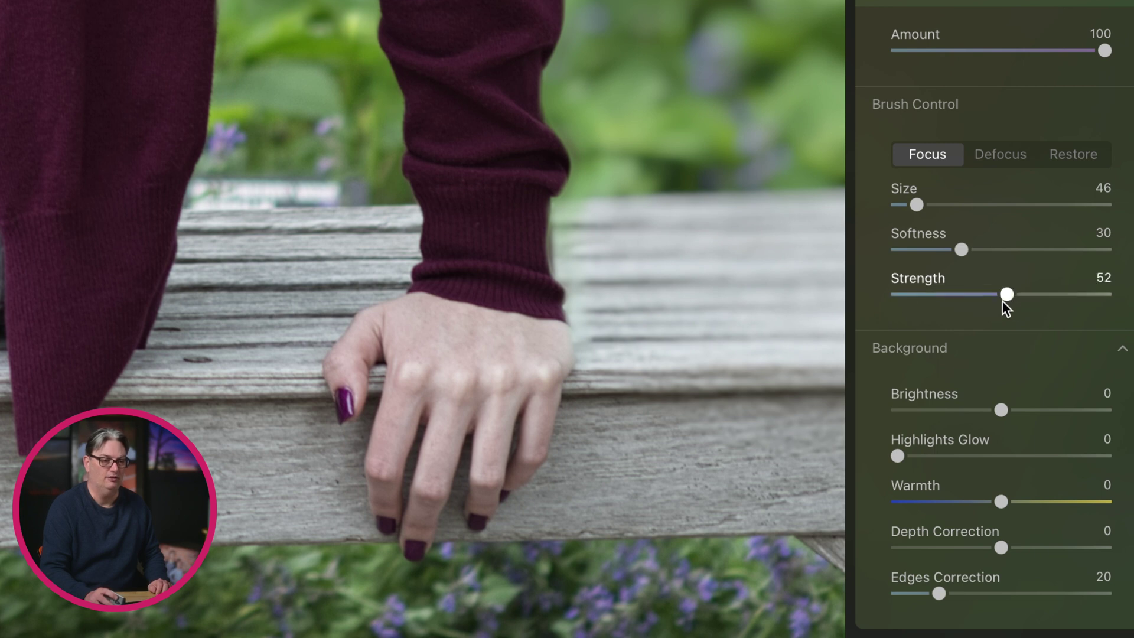
left_click_drag(658, 328, 702, 288)
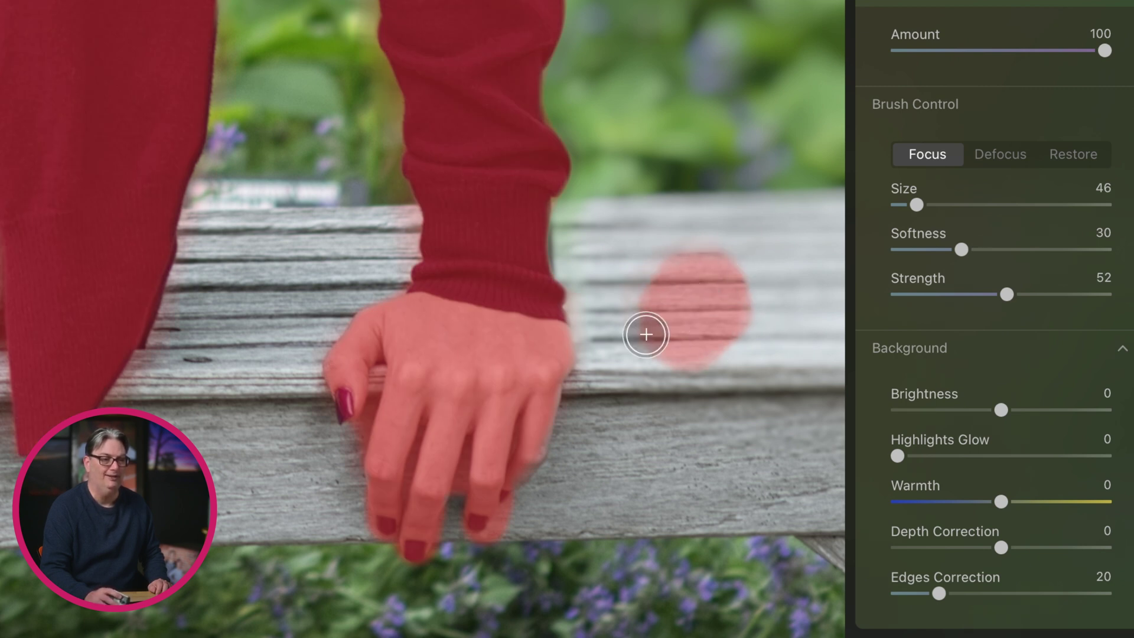
mouse_move(689, 289)
left_mouse_down()
mouse_move(733, 286)
mouse_move(730, 305)
mouse_move(675, 299)
left_mouse_up()
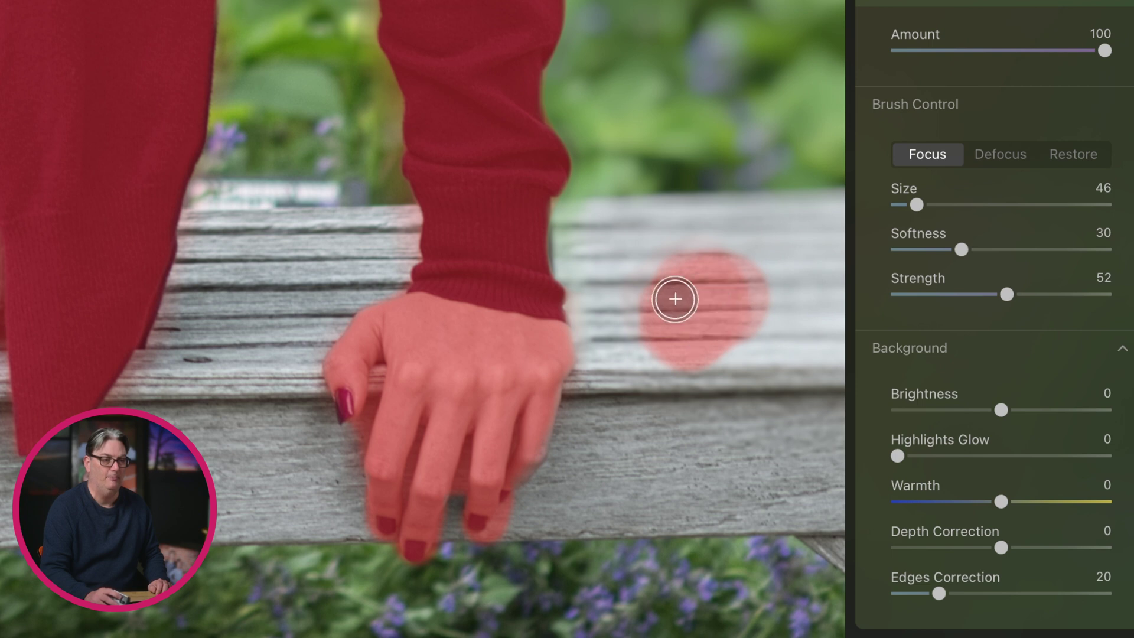
Step: Set the Focus brush strength to 83 and paint a stroke on the bench's front edge beside the hand
left_click(1072, 294)
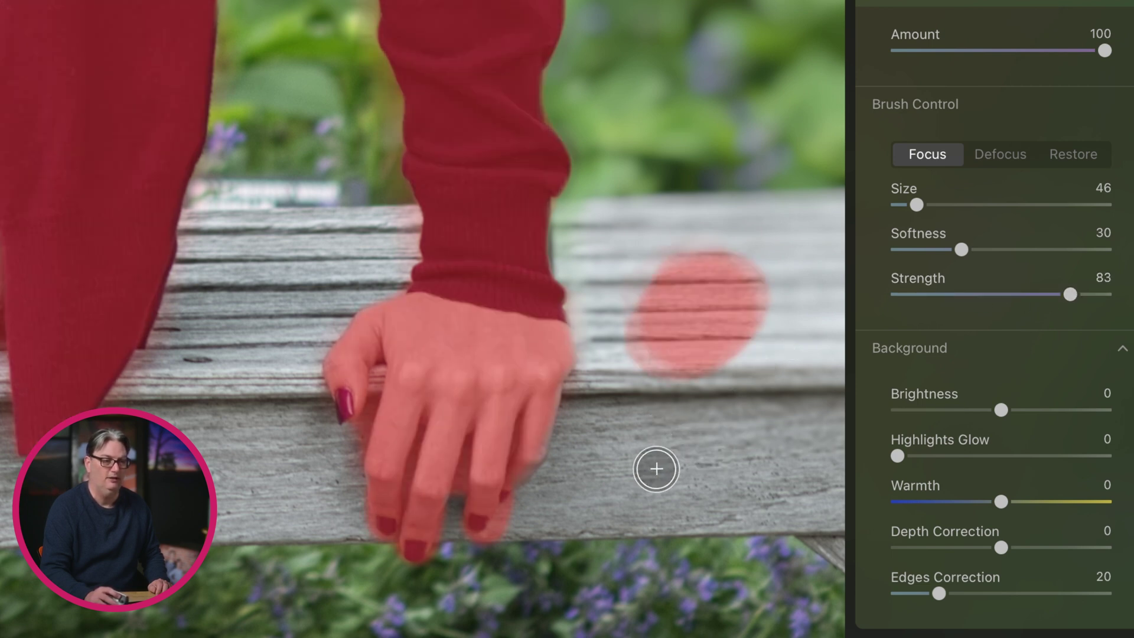
left_click_drag(655, 469, 785, 434)
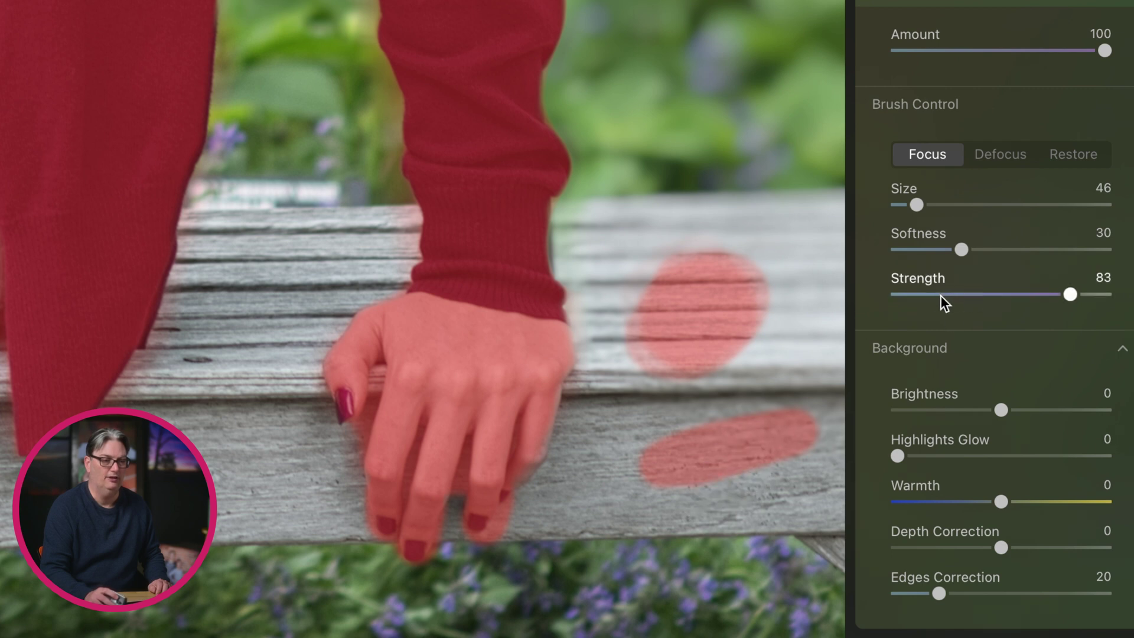
Step: Try faint Focus and Defocus strokes on the bench at brush strength 13, and raise the Defocus strength to 100
left_click_drag(940, 296, 918, 296)
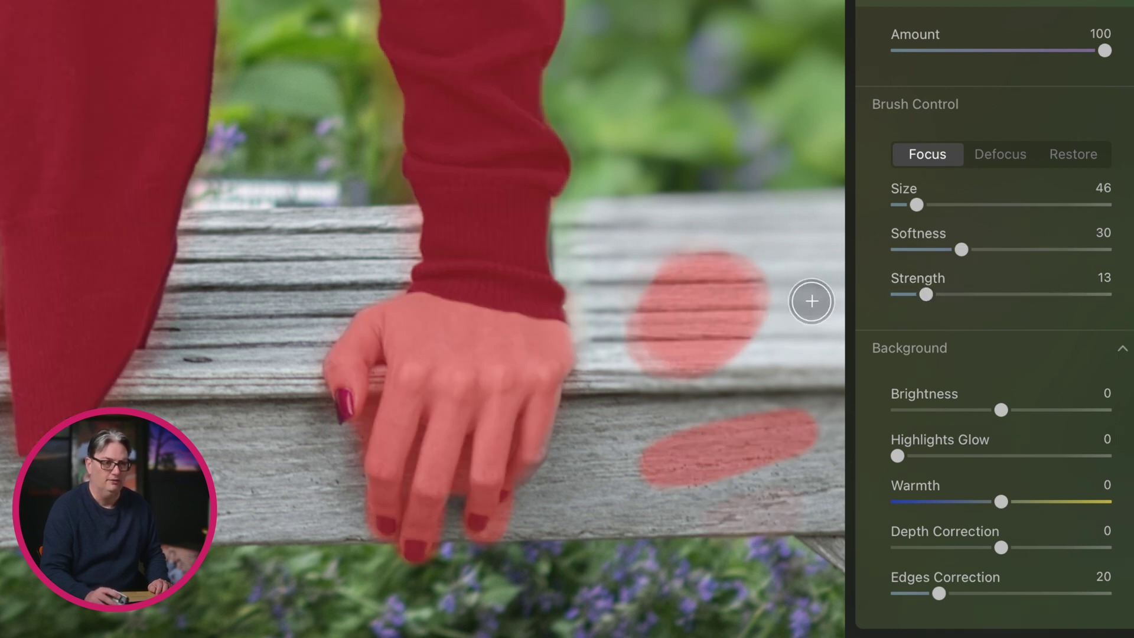
left_click(991, 154)
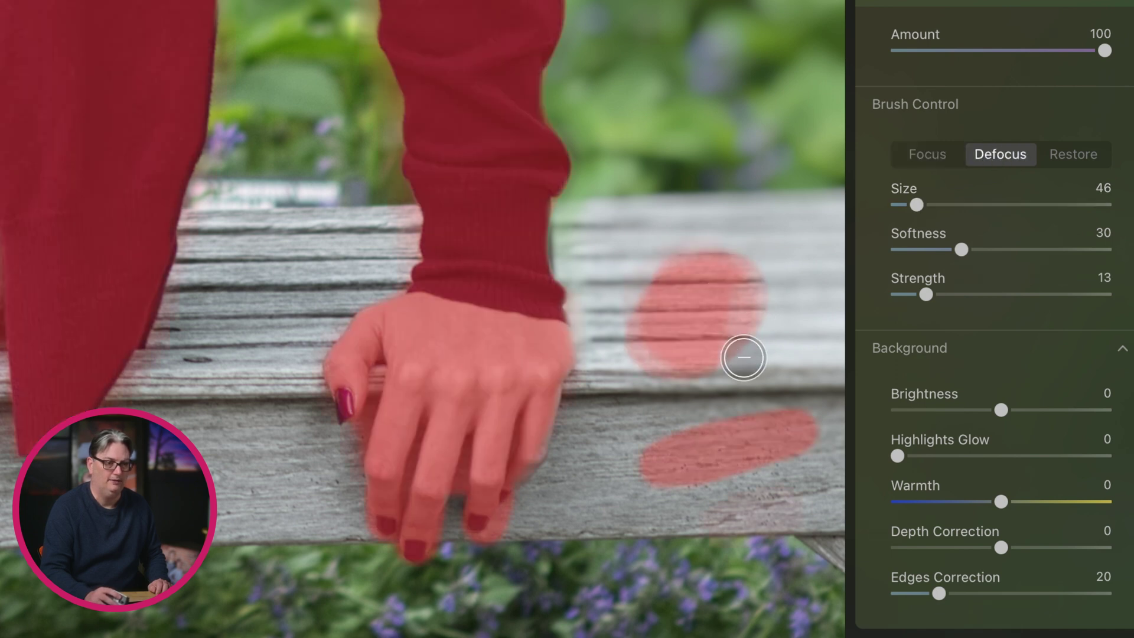
left_click_drag(926, 294, 1104, 294)
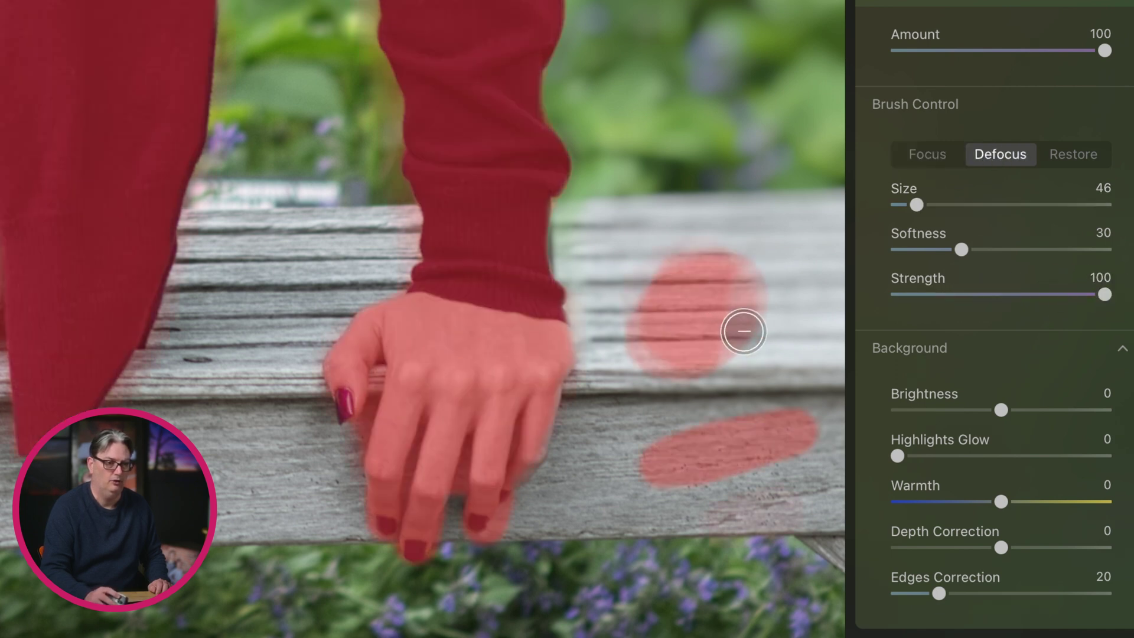
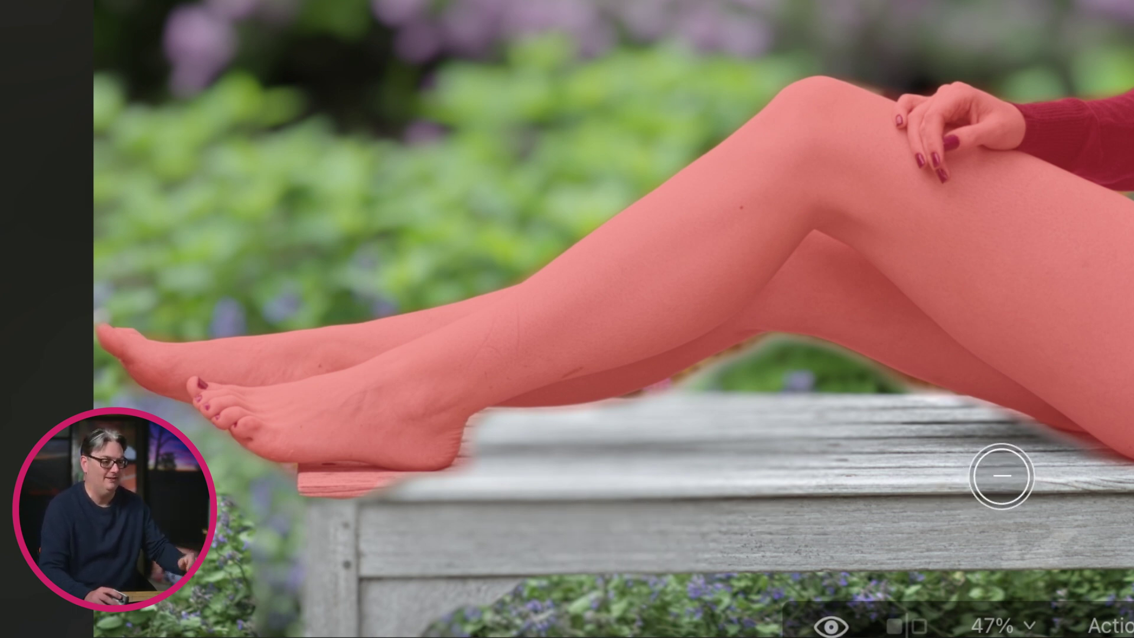
Step: Set the background's Brightness to -52, Highlights Glow to 38 and Warmth to 3
scroll(1017, 478, "down", 3)
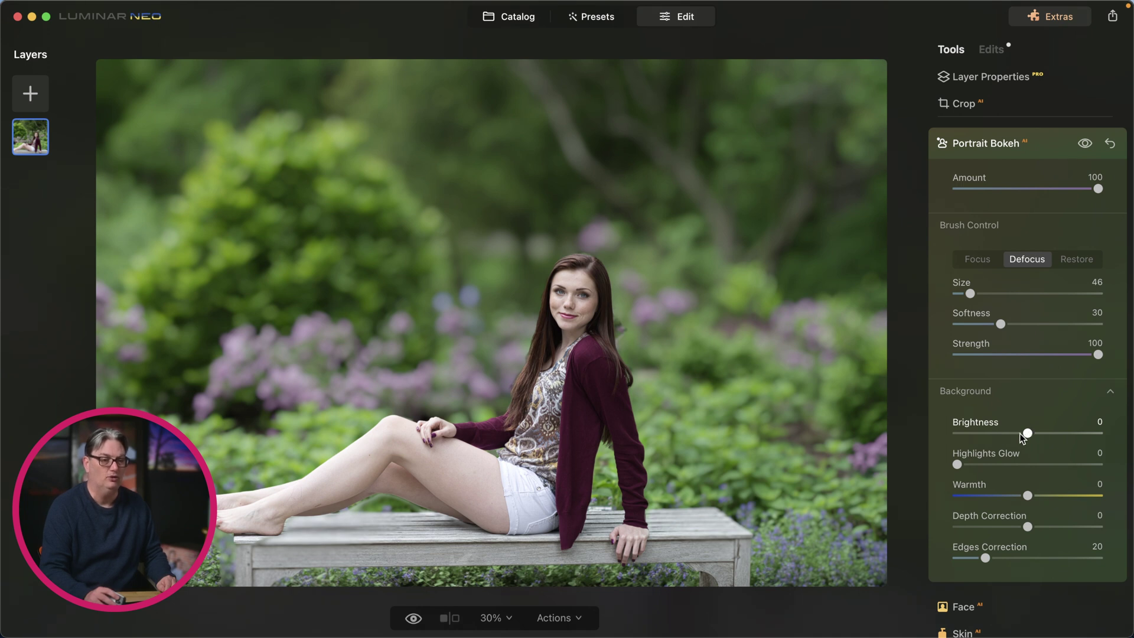
left_click_drag(1020, 436, 986, 434)
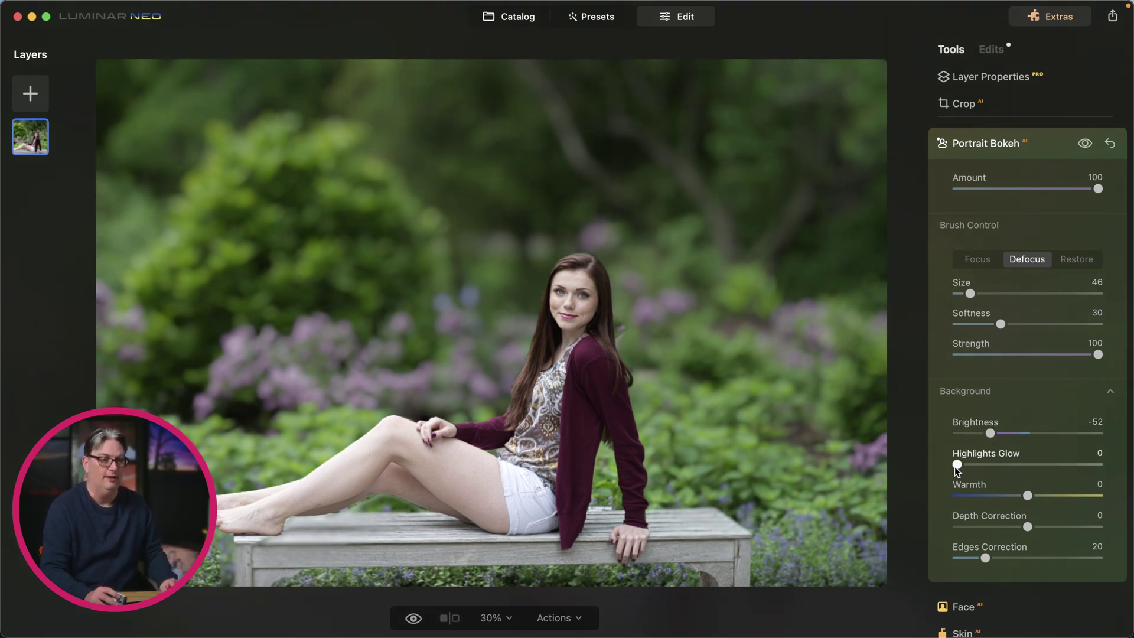
left_click_drag(956, 464, 1014, 467)
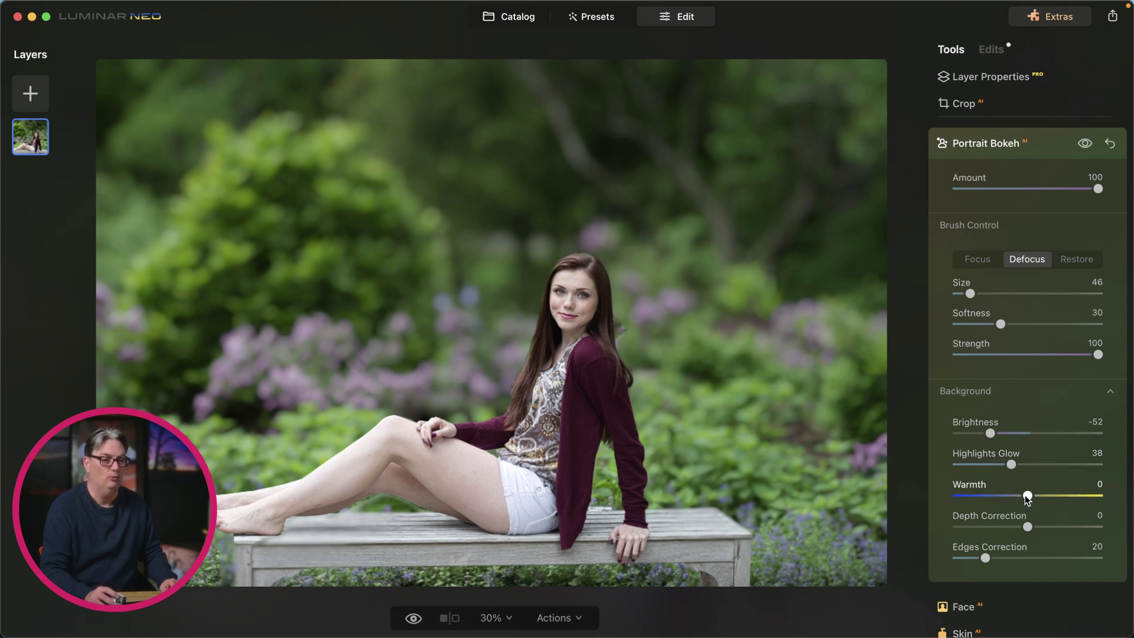
mouse_move(1030, 495)
left_mouse_down()
mouse_move(1051, 494)
mouse_move(996, 498)
mouse_move(1030, 500)
left_mouse_up()
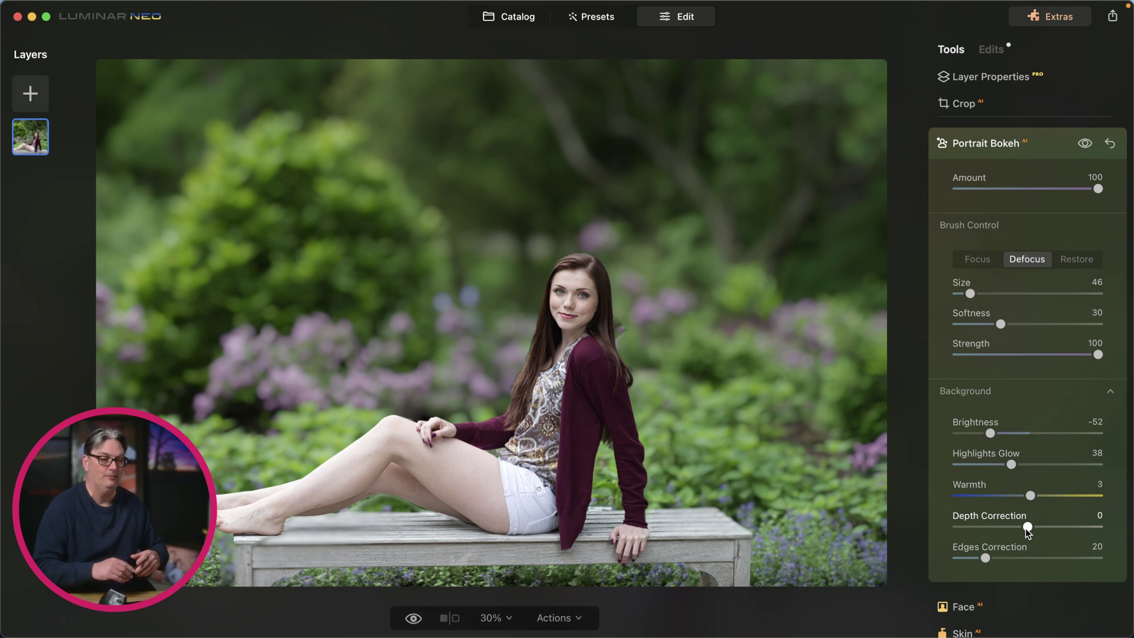
Step: Try the background's Depth Correction at -71 and 76, and settle on 20
left_click_drag(1026, 529, 972, 527)
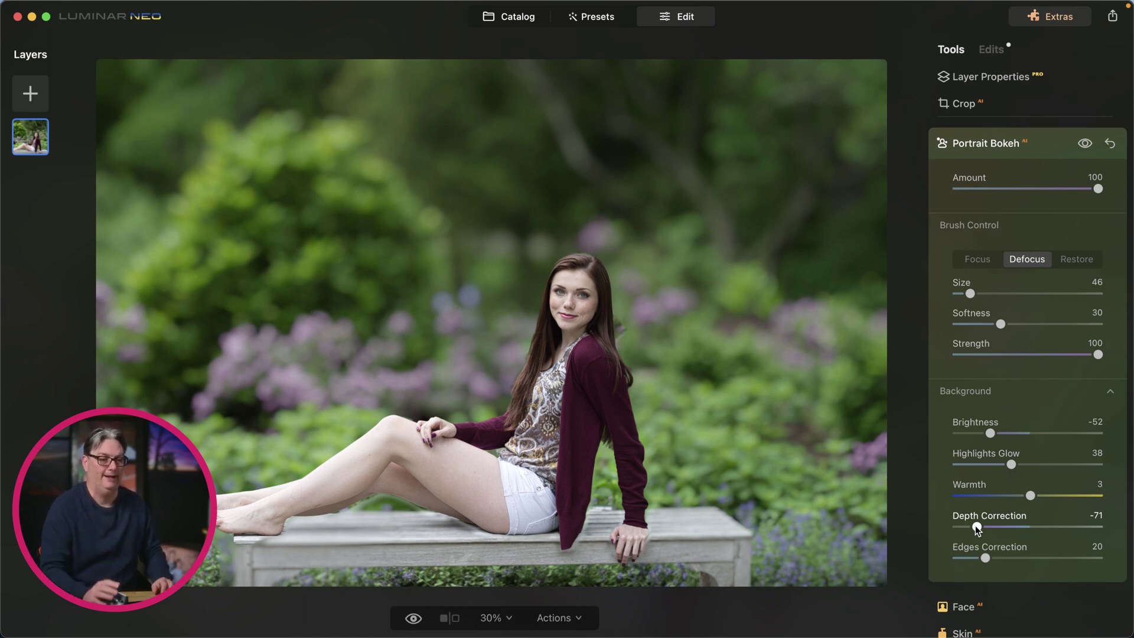
left_click_drag(976, 527, 1086, 530)
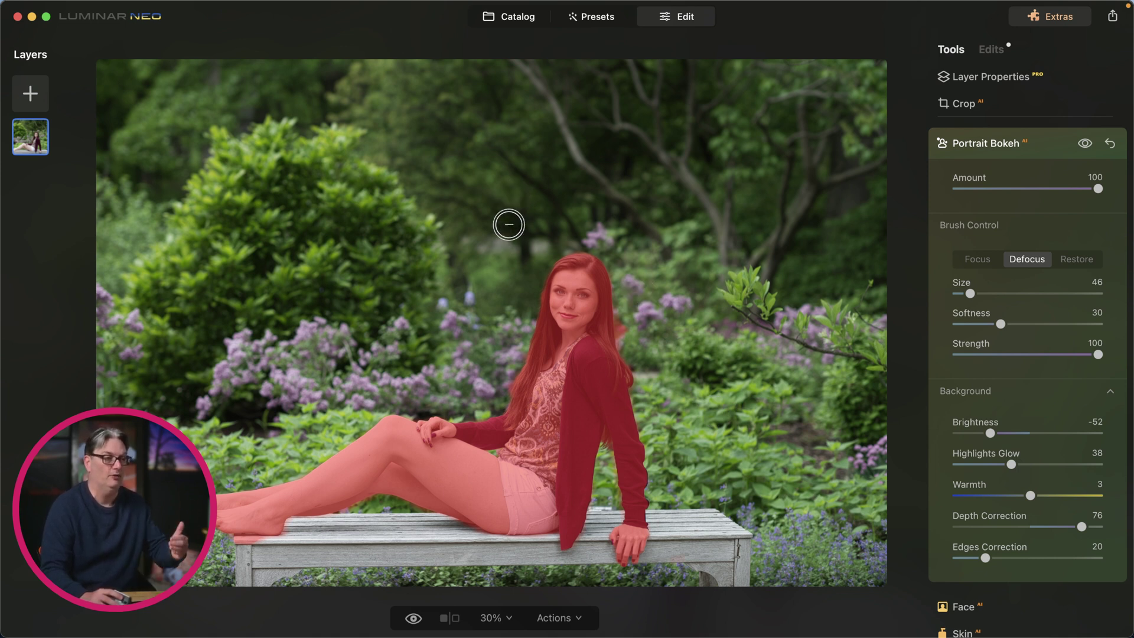
left_click_drag(1081, 525, 1042, 531)
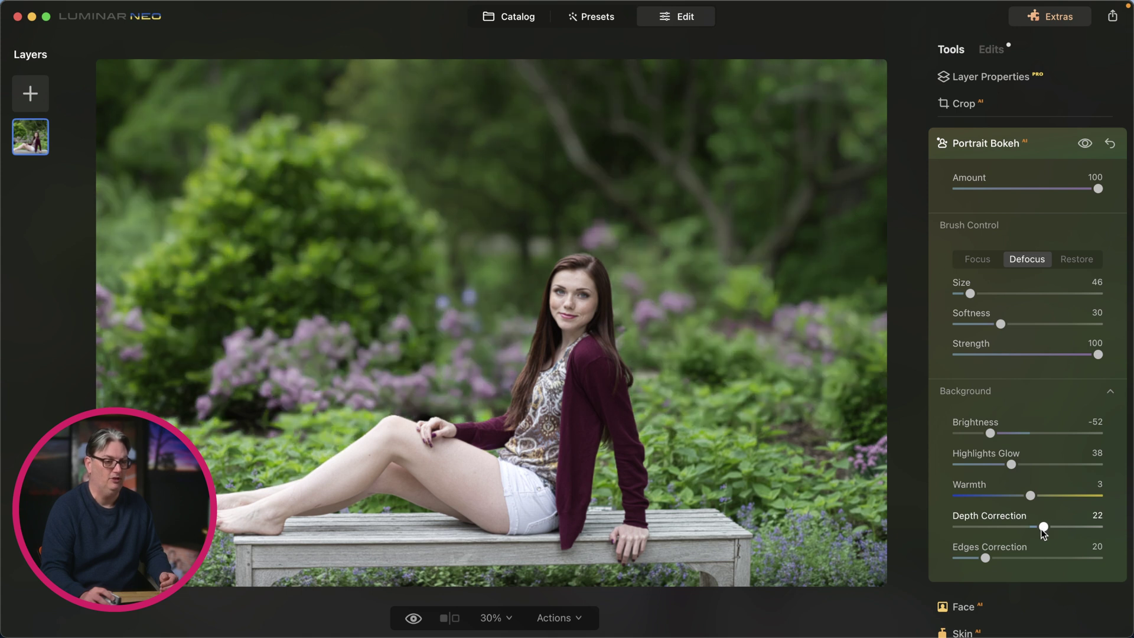
left_click_drag(1042, 529, 1041, 529)
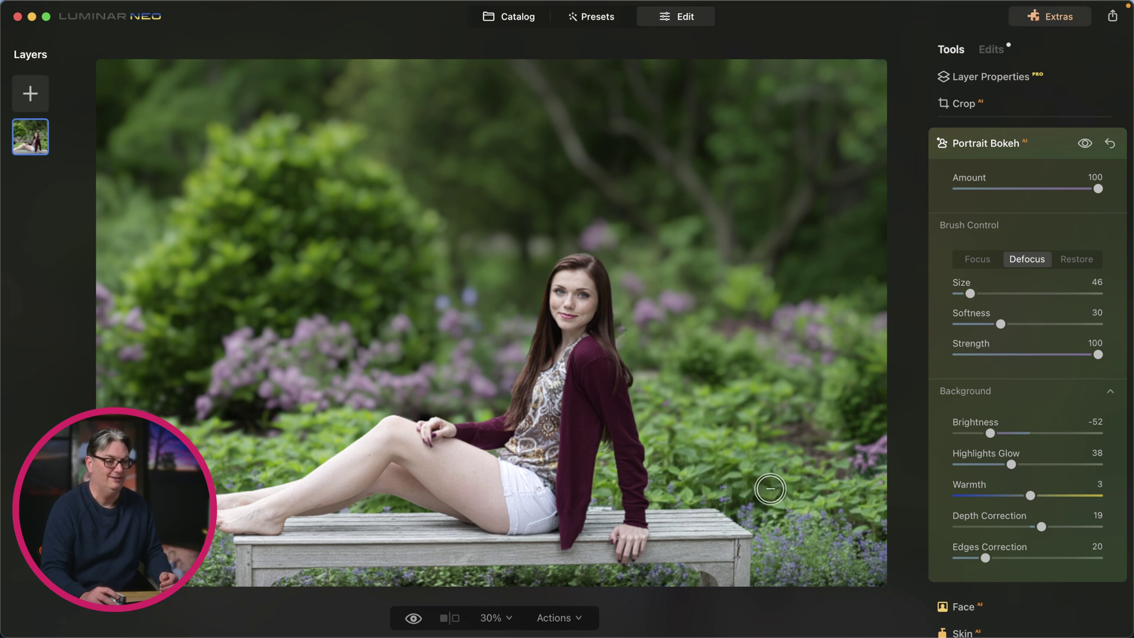
mouse_move(969, 485)
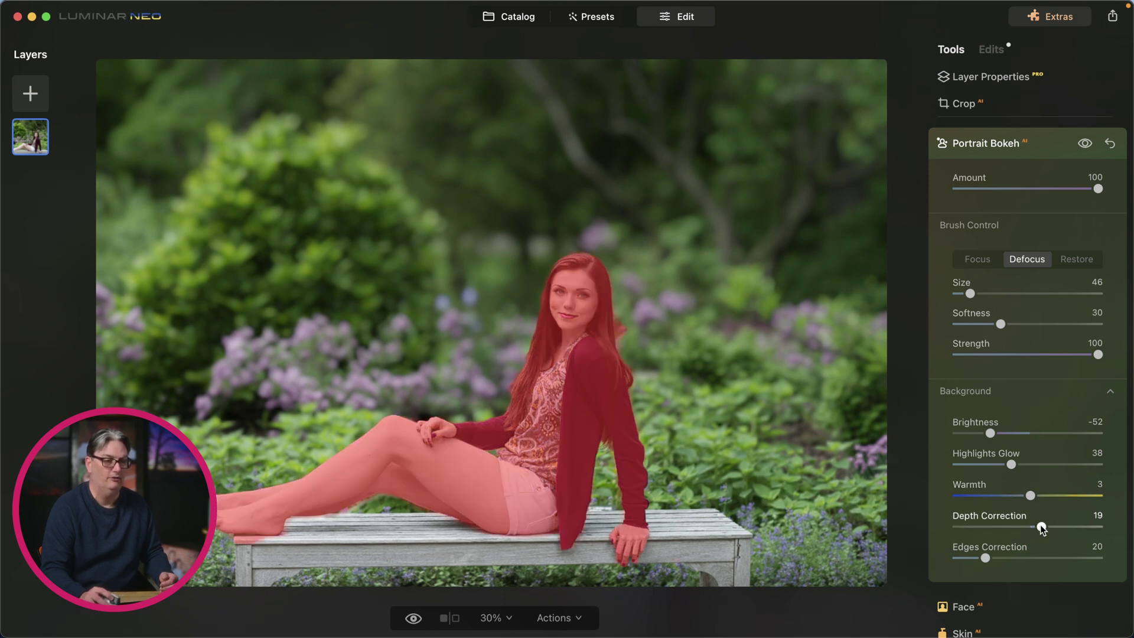
left_click_drag(1041, 529, 1043, 529)
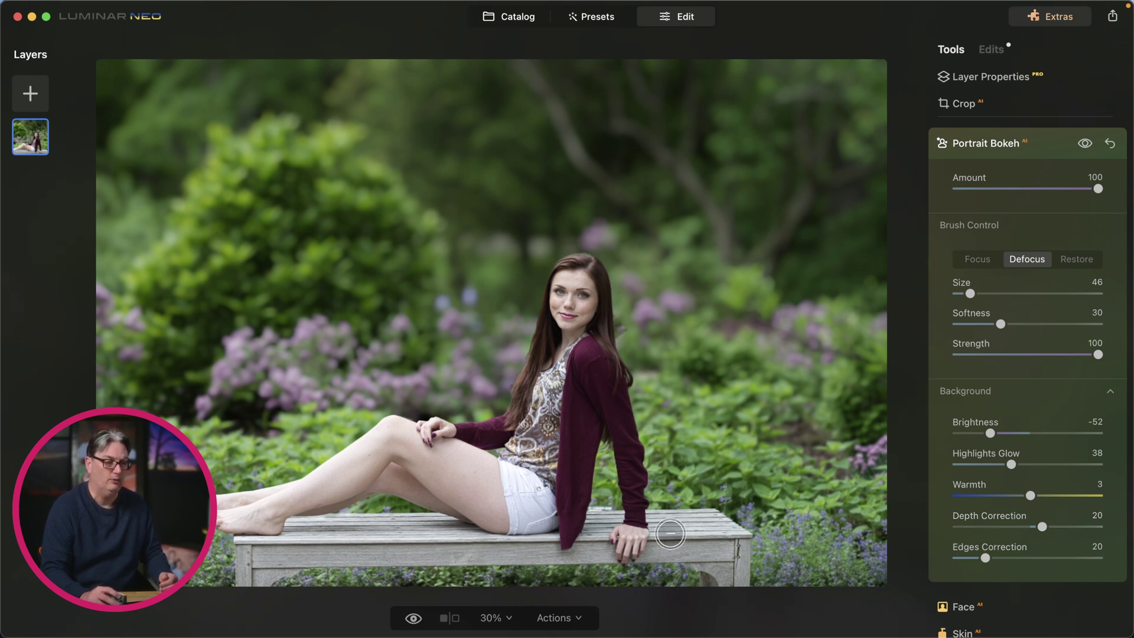
mouse_move(676, 533)
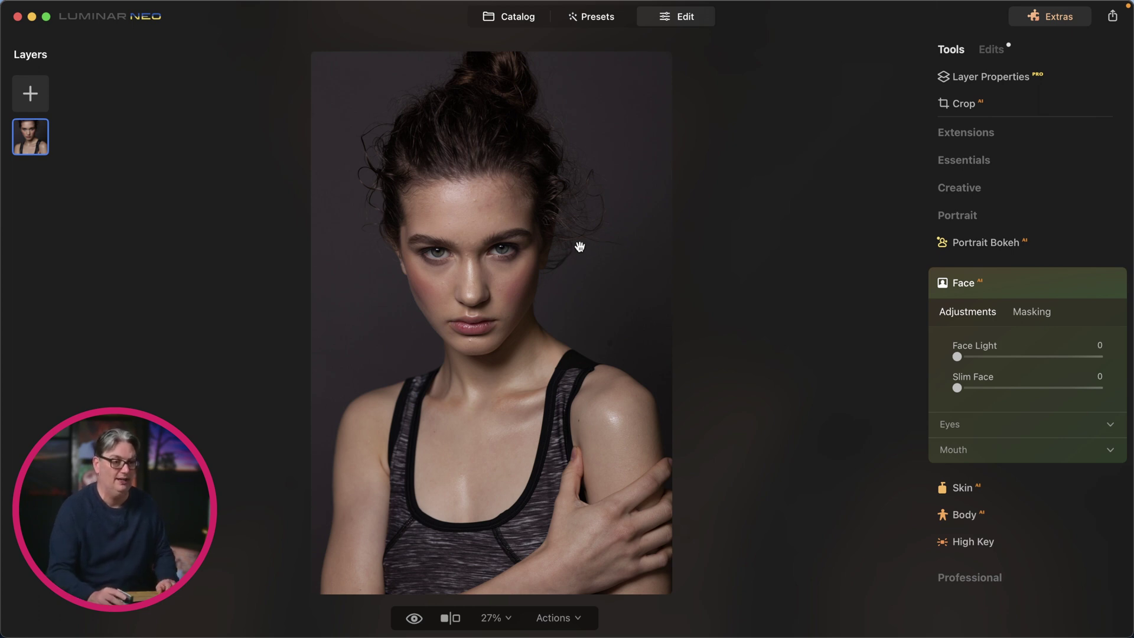
Step: Try Face Light at 47 on the close-up portrait's face, and settle on 26
scroll(579, 245, "up", 5)
left_click_drag(485, 197, 585, 238)
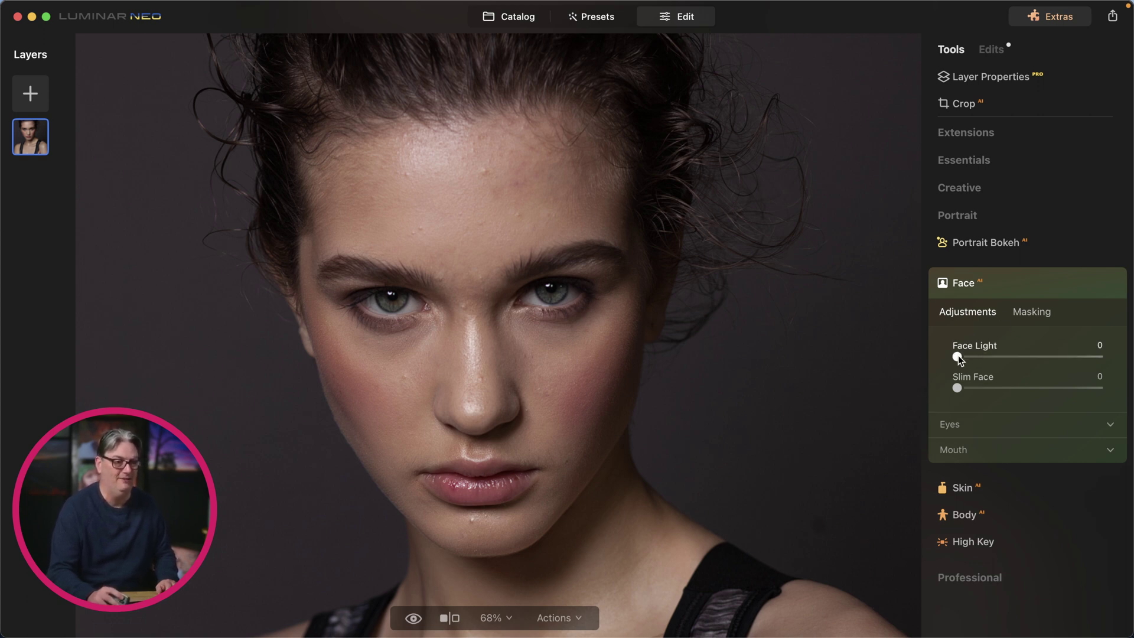
left_click_drag(958, 355, 1018, 364)
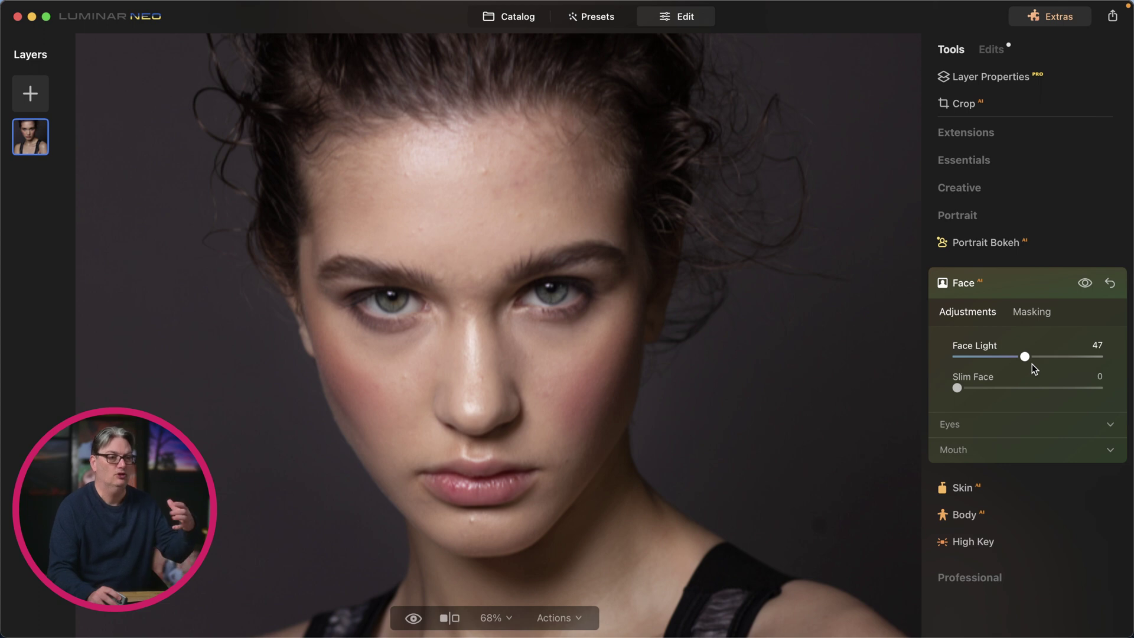
left_click_drag(1031, 364, 989, 357)
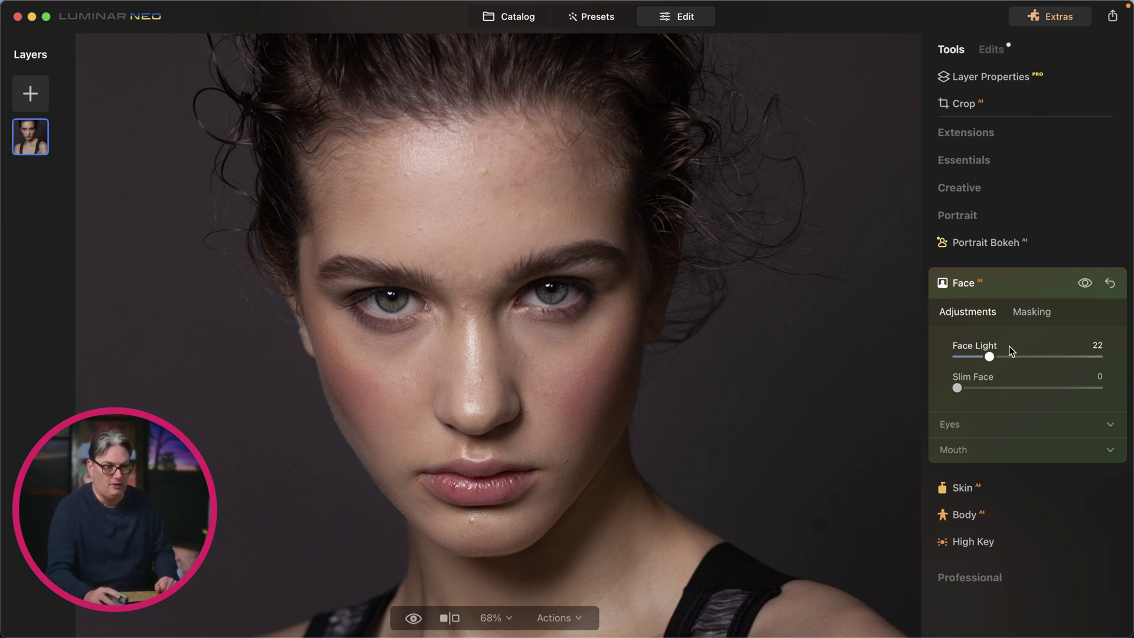
left_click_drag(989, 357, 1011, 360)
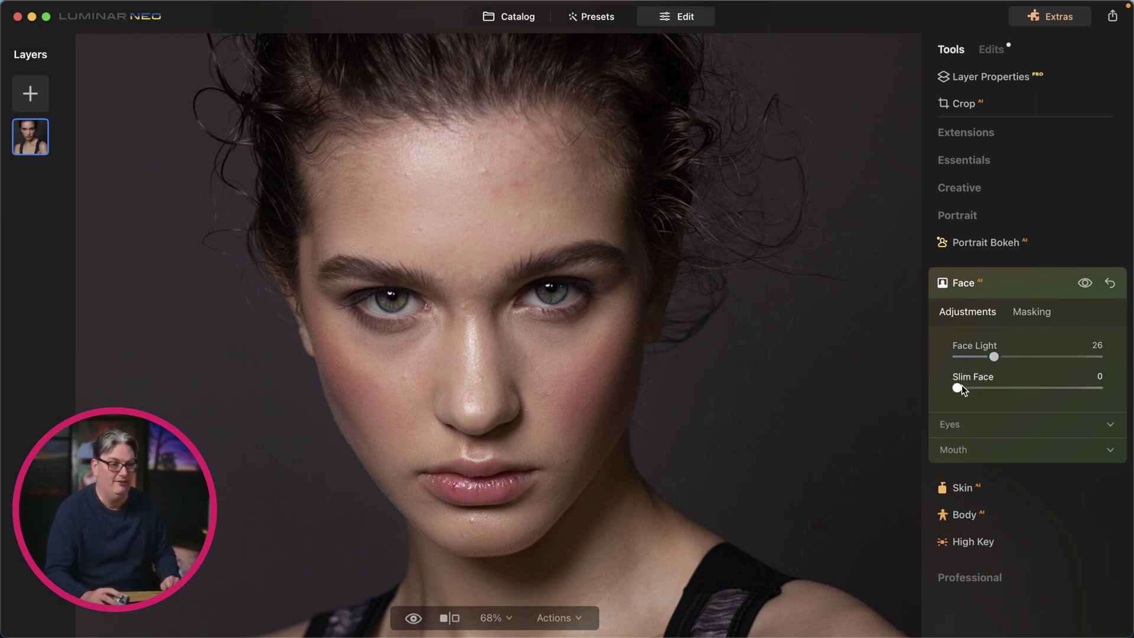
Step: Try a strong Slim Face effect on the portrait, reset it, and set Slim Face to 15
left_click_drag(957, 387, 1061, 391)
left_click_drag(1024, 390, 956, 389)
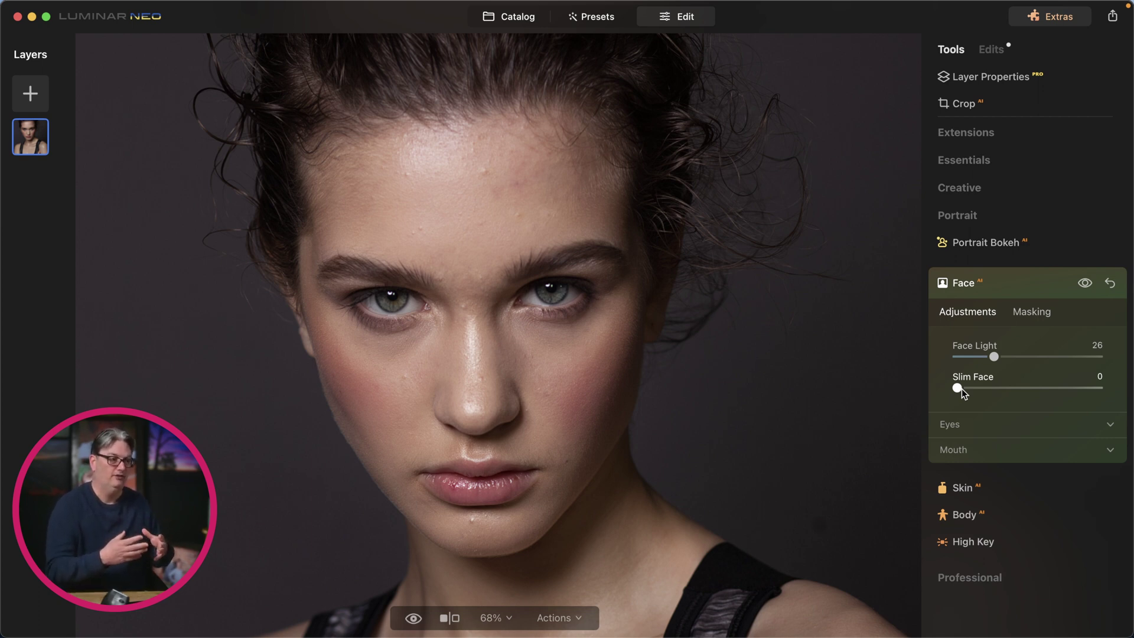
mouse_move(962, 389)
left_mouse_down()
mouse_move(990, 392)
mouse_move(980, 391)
left_mouse_up()
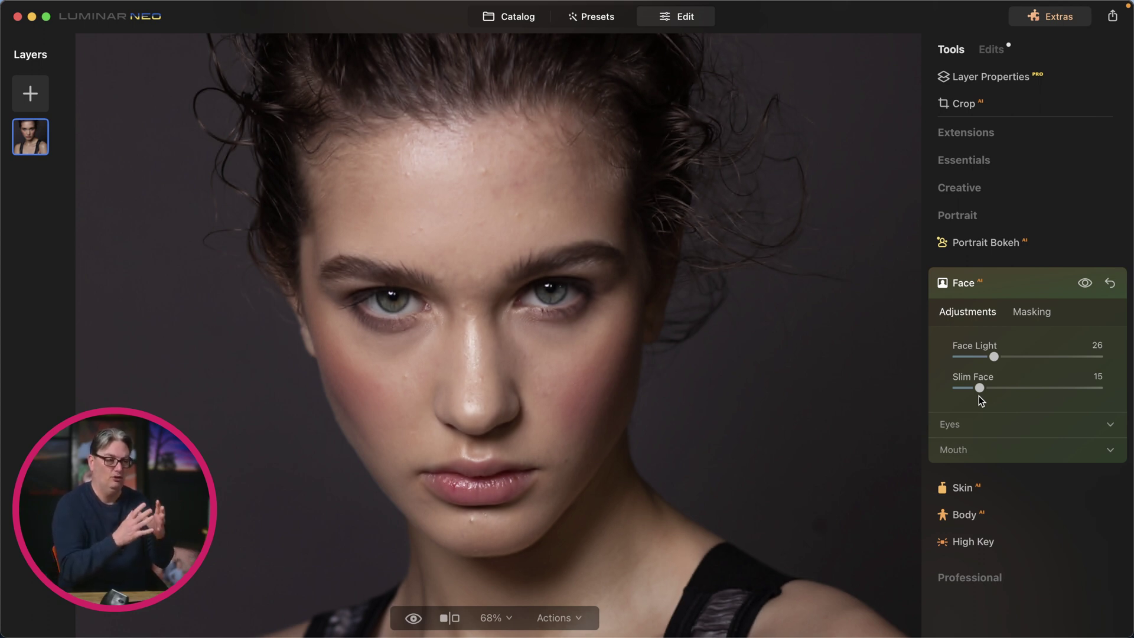
Step: Open the Eyes adjustments, try Iris Flare at 48, 100 and 5, and settle on 17
left_click(992, 424)
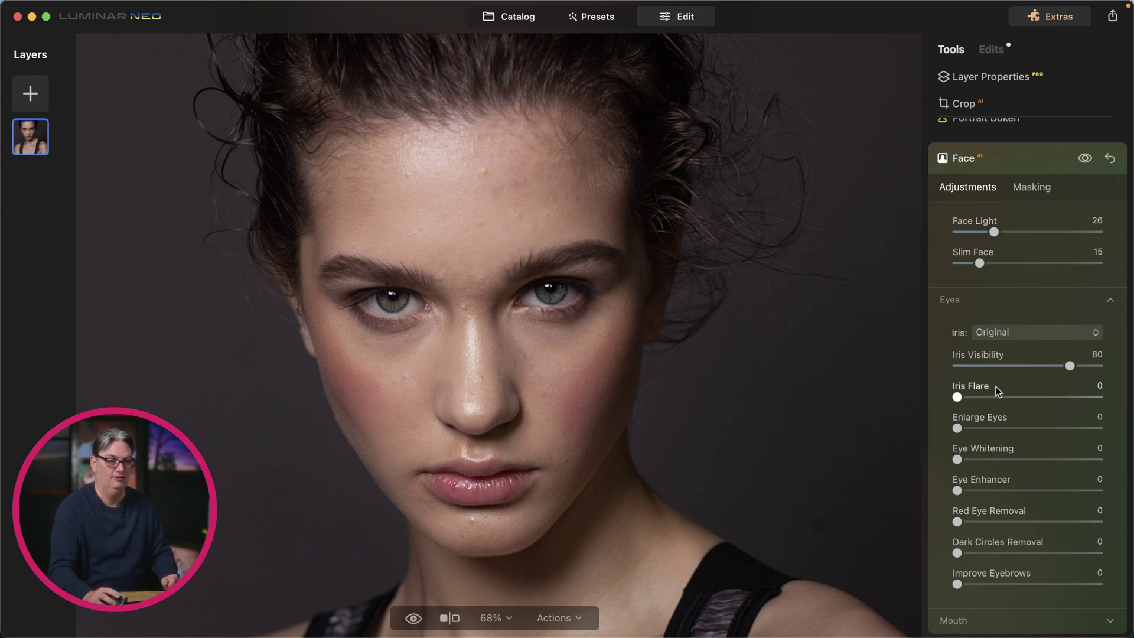
scroll(998, 386, "down", 1)
scroll(1000, 385, "down", 1)
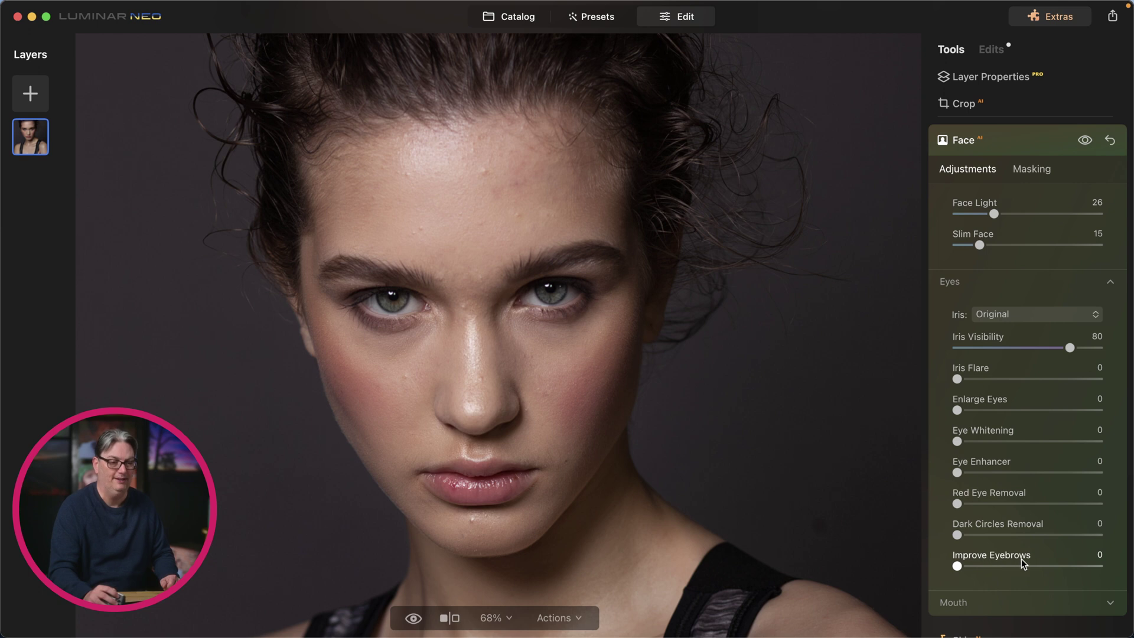
scroll(1015, 362, "down", 1)
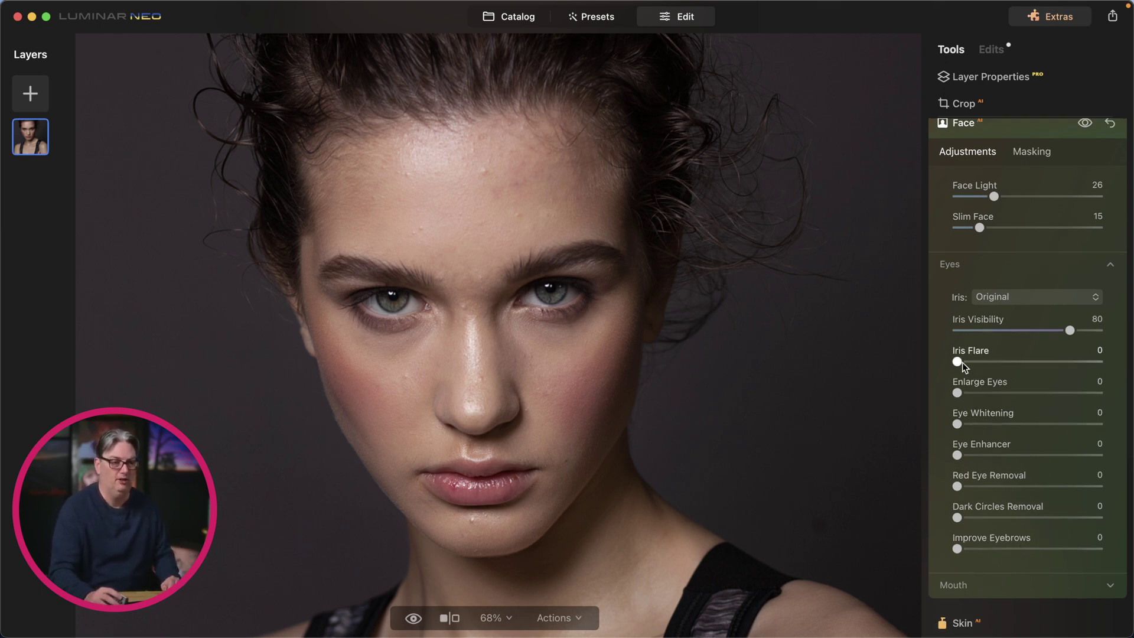
left_click_drag(968, 363, 1026, 362)
scroll(553, 366, "up", 5)
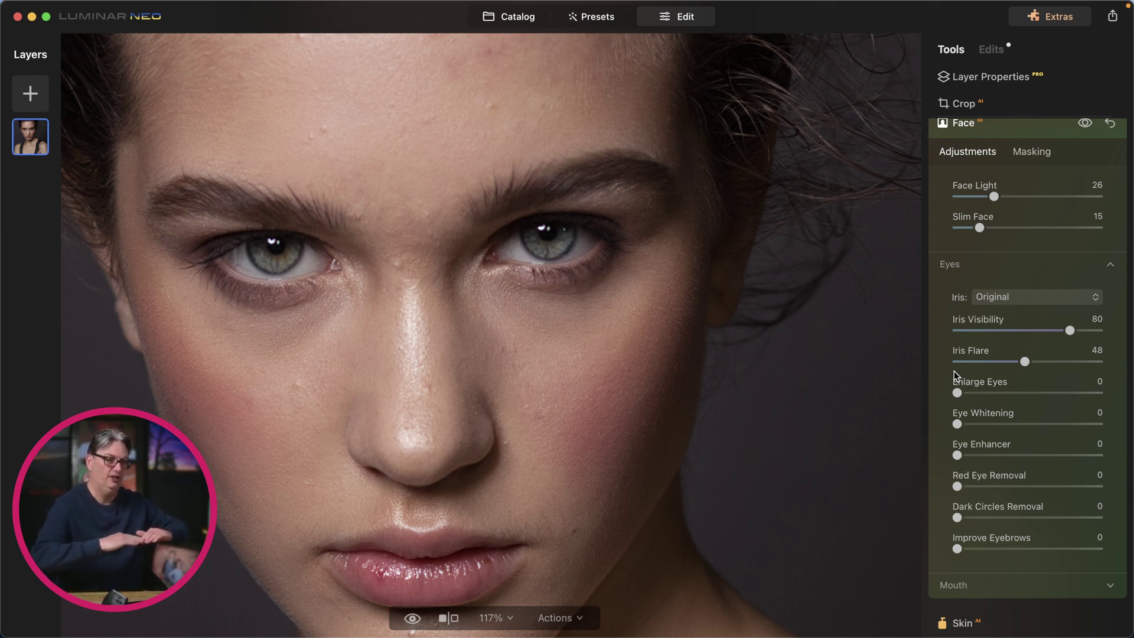
left_click_drag(1023, 360, 1102, 367)
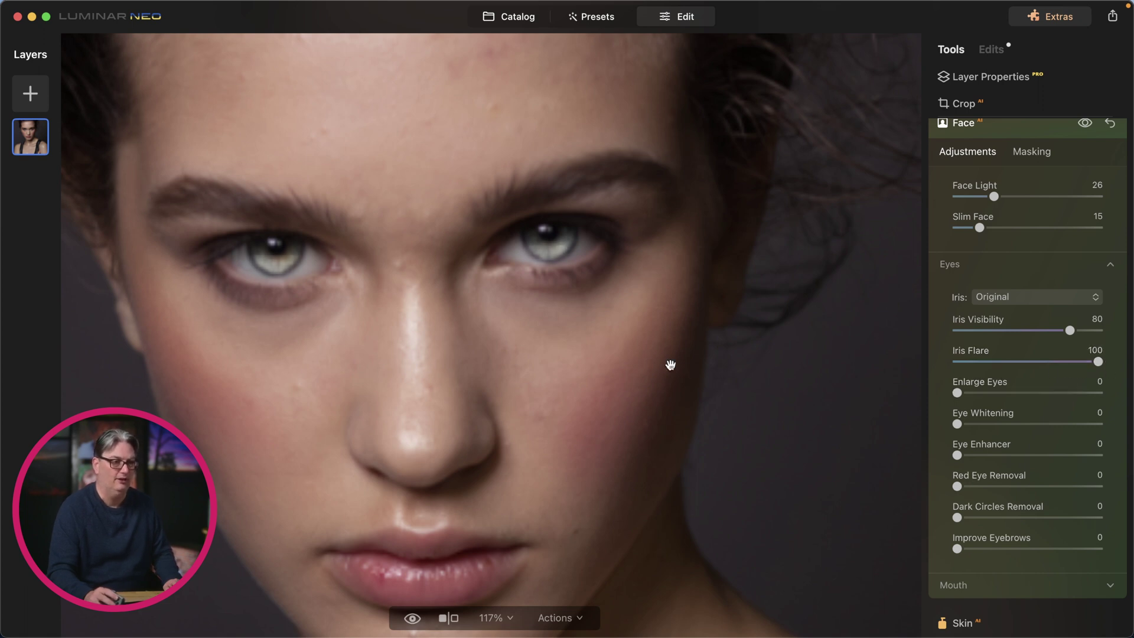
left_click(964, 362)
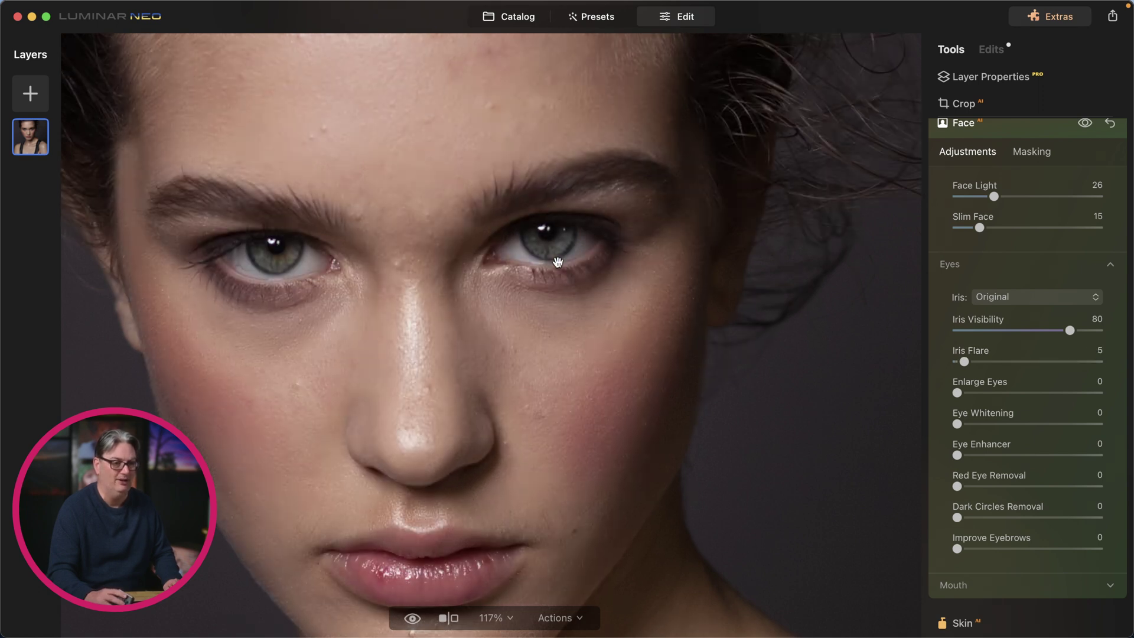
left_click_drag(963, 362, 980, 360)
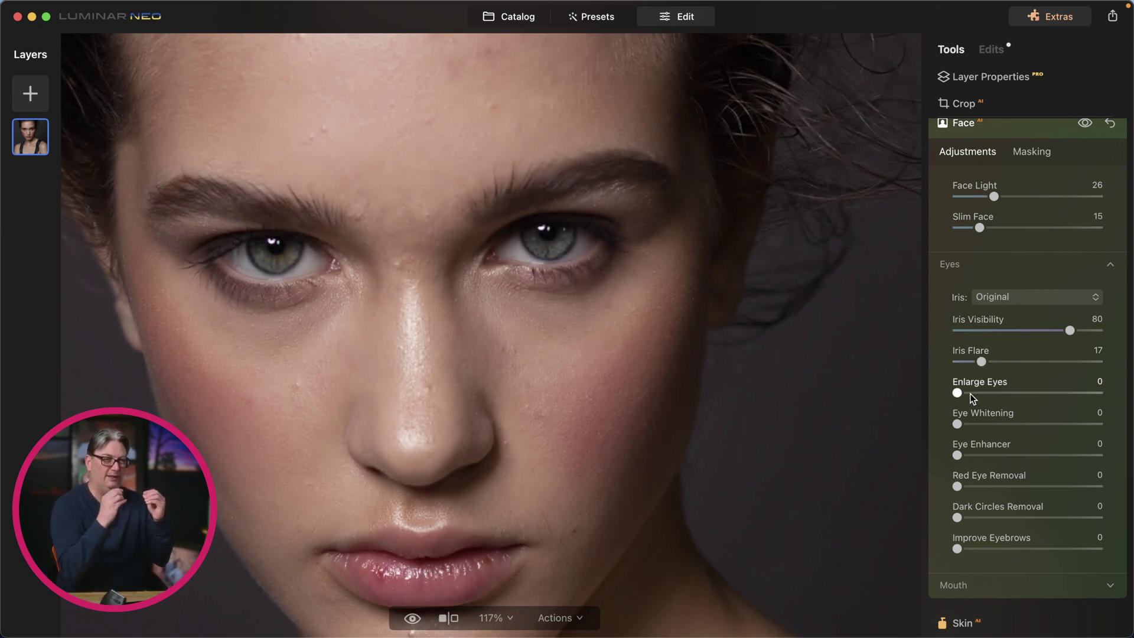
Step: Try Enlarge Eyes and Eye Whitening at 100 each, resetting both to 0
left_click_drag(957, 392, 1113, 396)
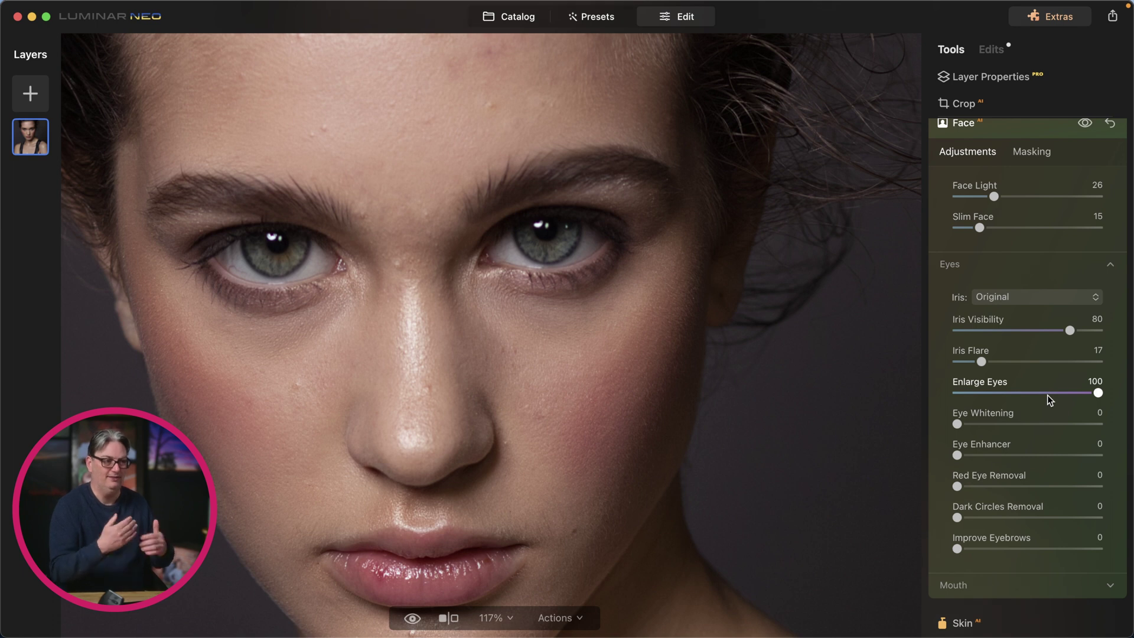
double_click(1099, 393)
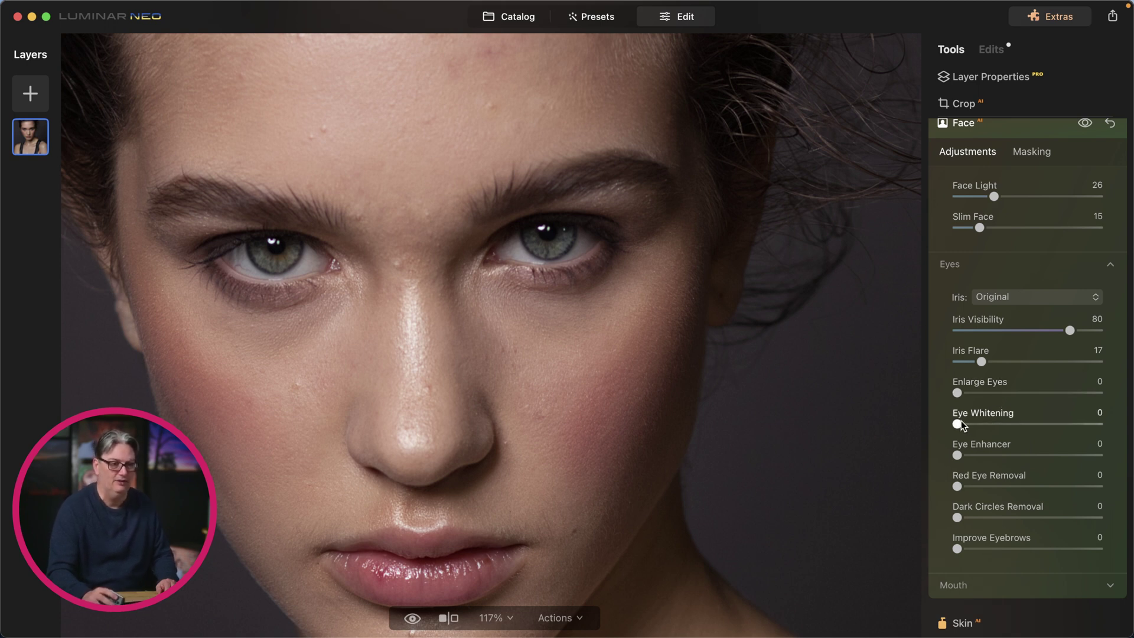
left_click_drag(959, 423, 1098, 424)
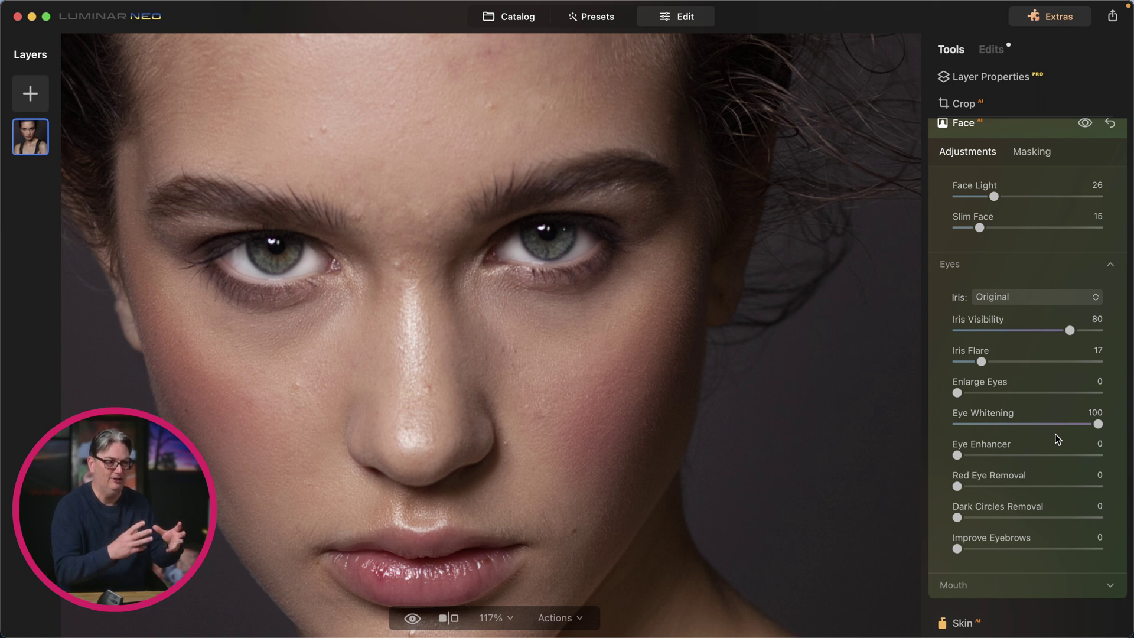
double_click(970, 422)
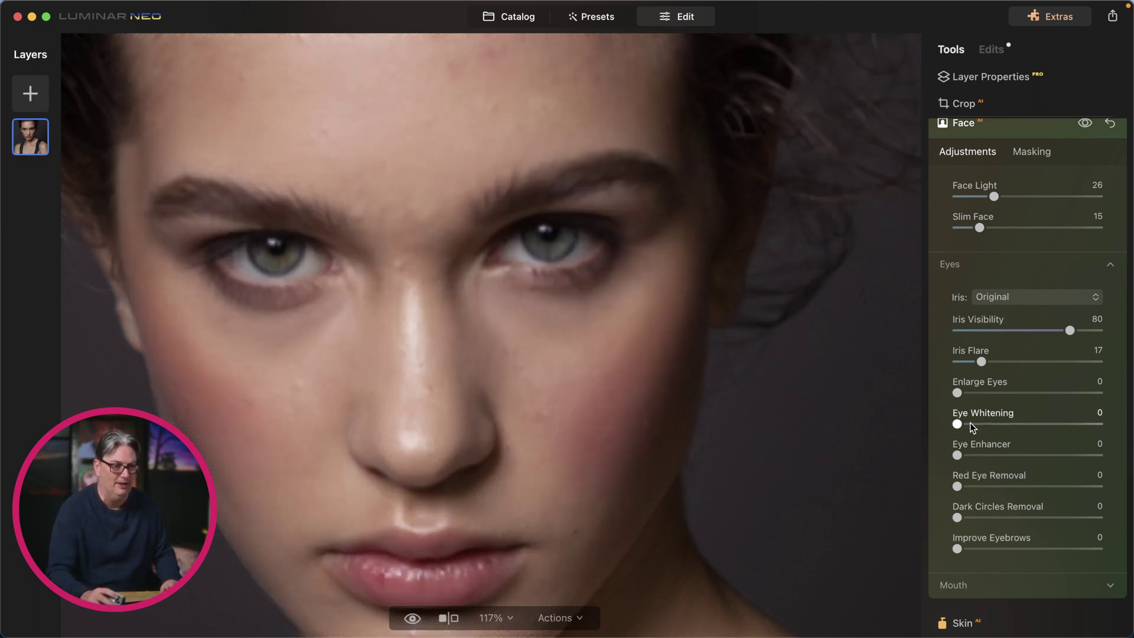
Step: Set Eye Whitening to 8, and try Eye Enhancer at 62 before settling on 24
left_click_drag(969, 423, 974, 424)
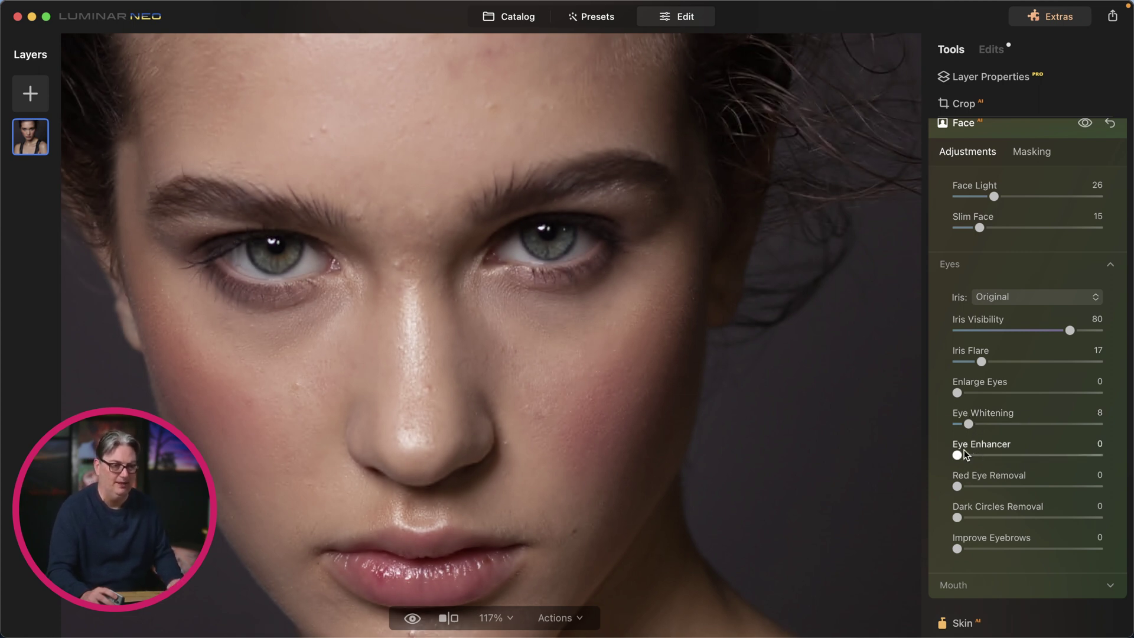
left_click_drag(956, 453, 1052, 456)
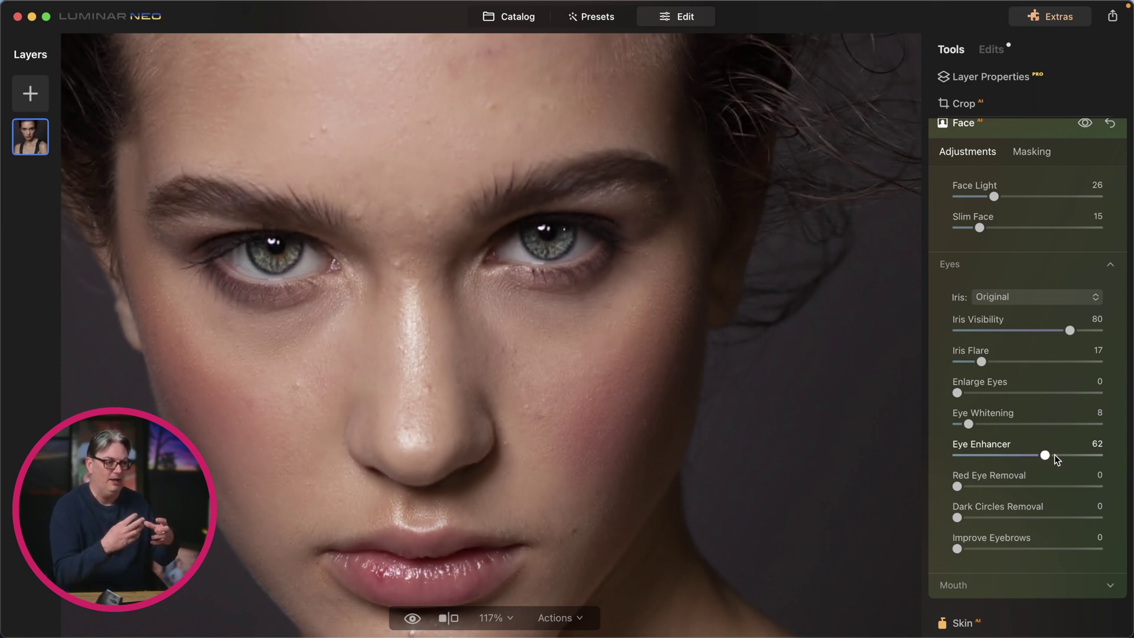
left_click_drag(1054, 455, 987, 452)
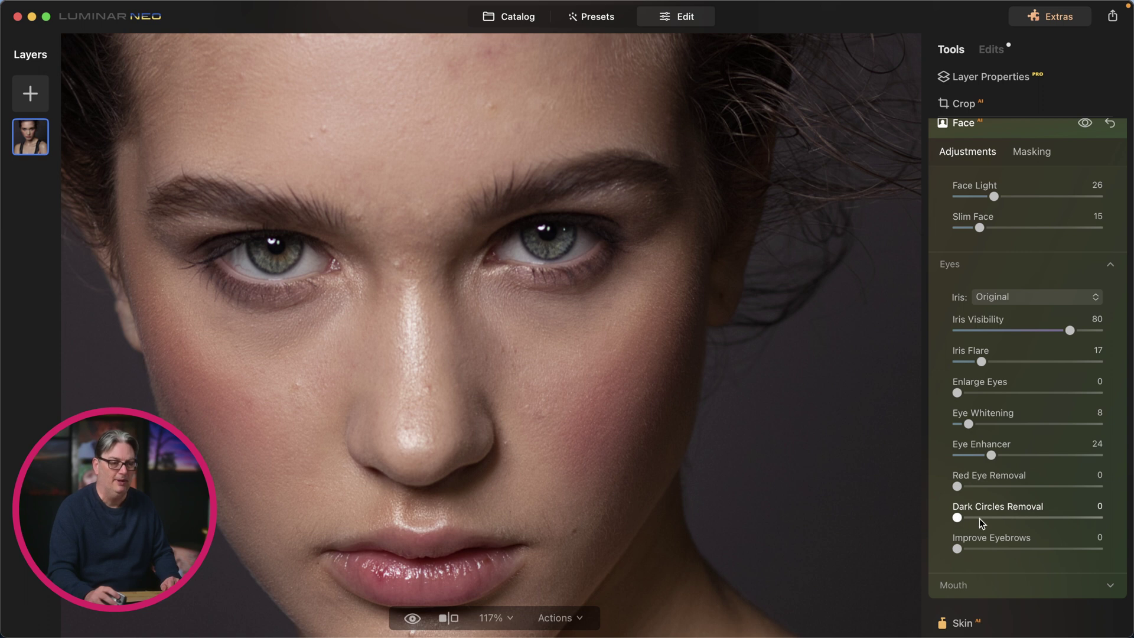
Step: Try a strong Dark Circles Removal, reset it to 0, and set Improve Eyebrows to 58
left_click_drag(963, 520, 1059, 523)
double_click(1057, 520)
left_click_drag(957, 549, 1046, 552)
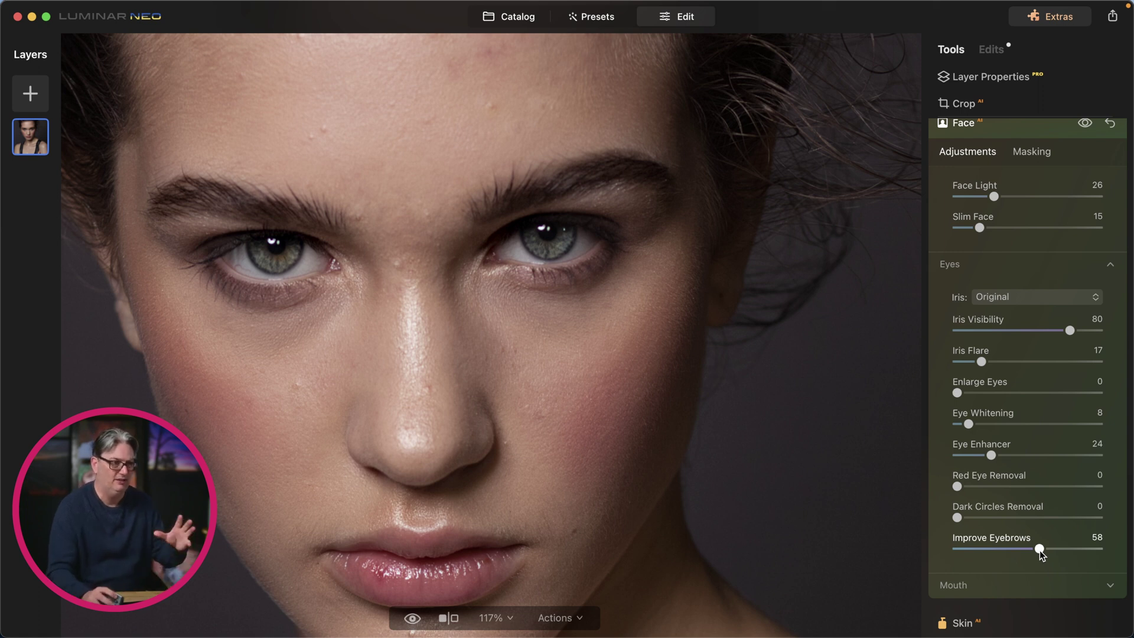
Step: Open the Mouth adjustments, set Lips Saturation to 44 and Lips Redness and Lips Darkening to 42 each, and try Teeth Whitening
scroll(1041, 548, "down", 2)
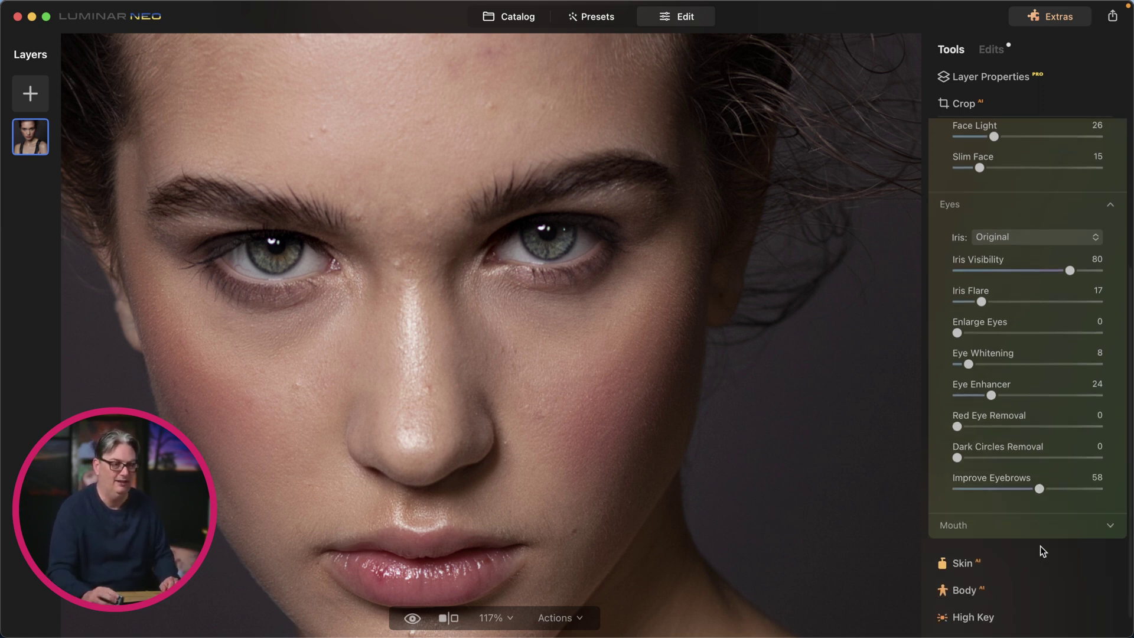
scroll(1040, 548, "down", 1)
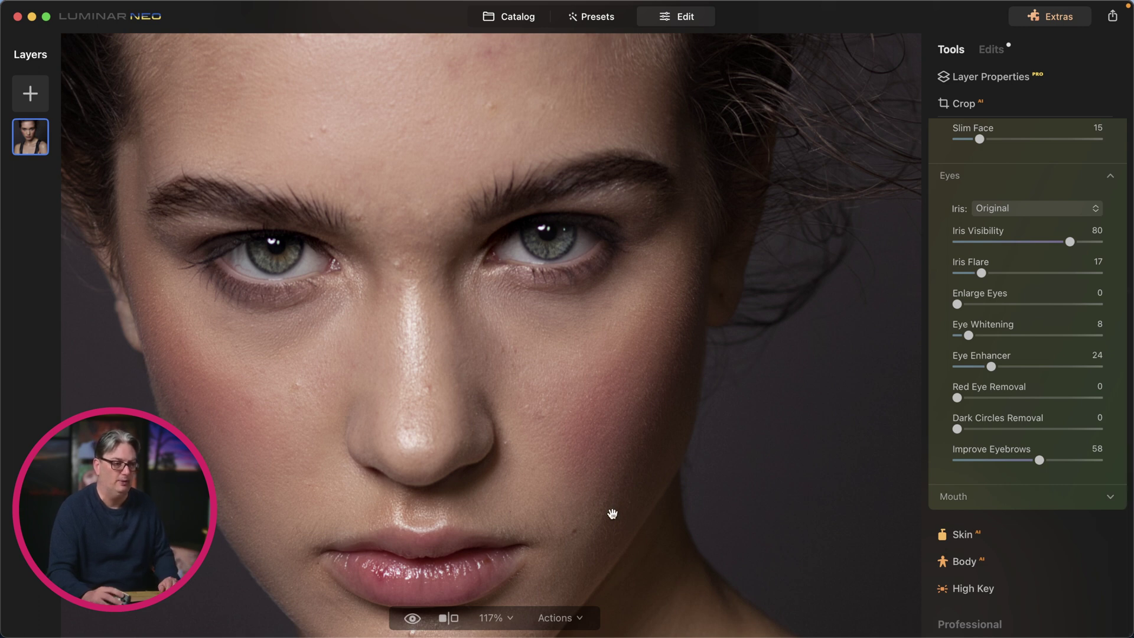
left_click_drag(612, 513, 600, 374)
left_click(1000, 496)
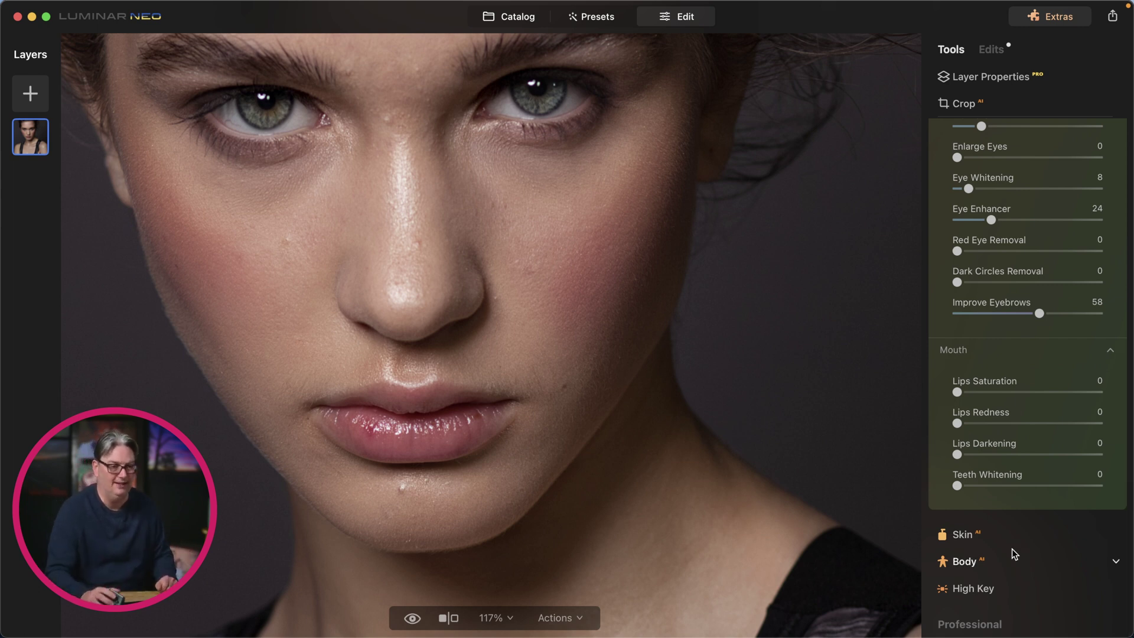
left_click_drag(957, 393, 1026, 395)
left_click_drag(959, 422, 1024, 422)
left_click_drag(962, 454, 1022, 455)
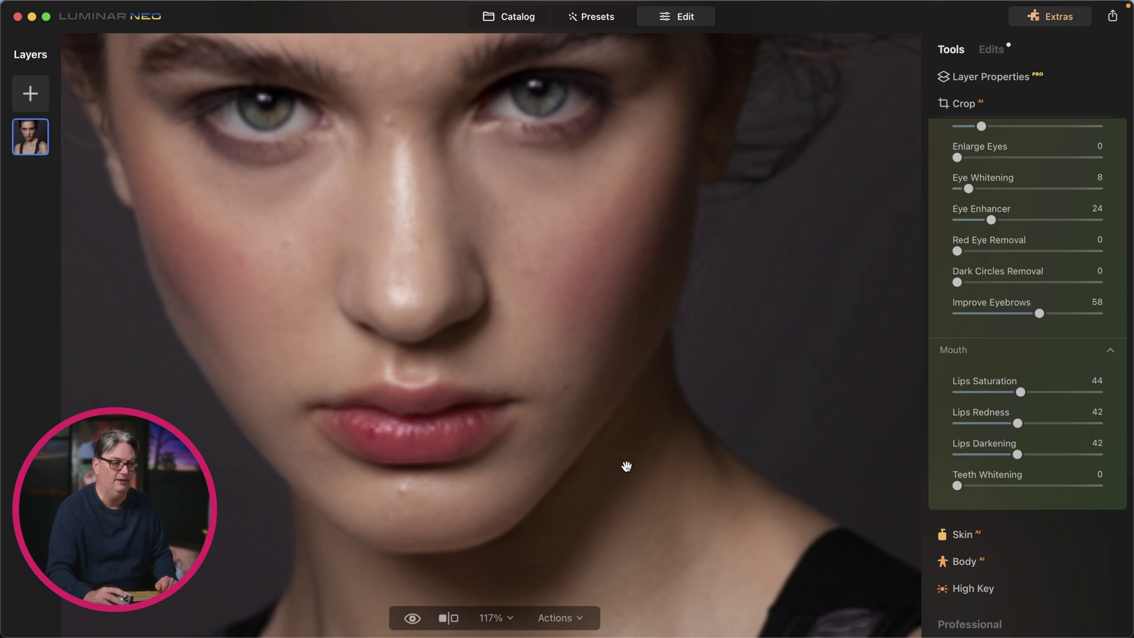
left_click_drag(958, 485, 1004, 489)
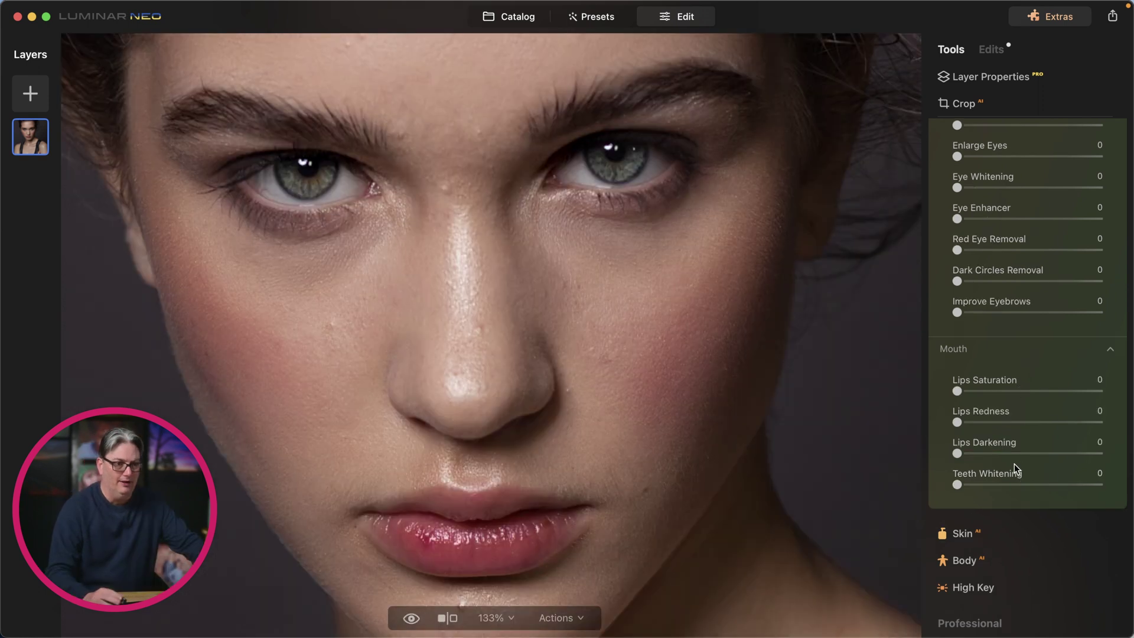
Step: Try the Blue and Green iris colors on the eyes, lowering Iris Visibility to 66 and 16 on the green one
scroll(1018, 458, "up", 3)
scroll(1019, 460, "up", 2)
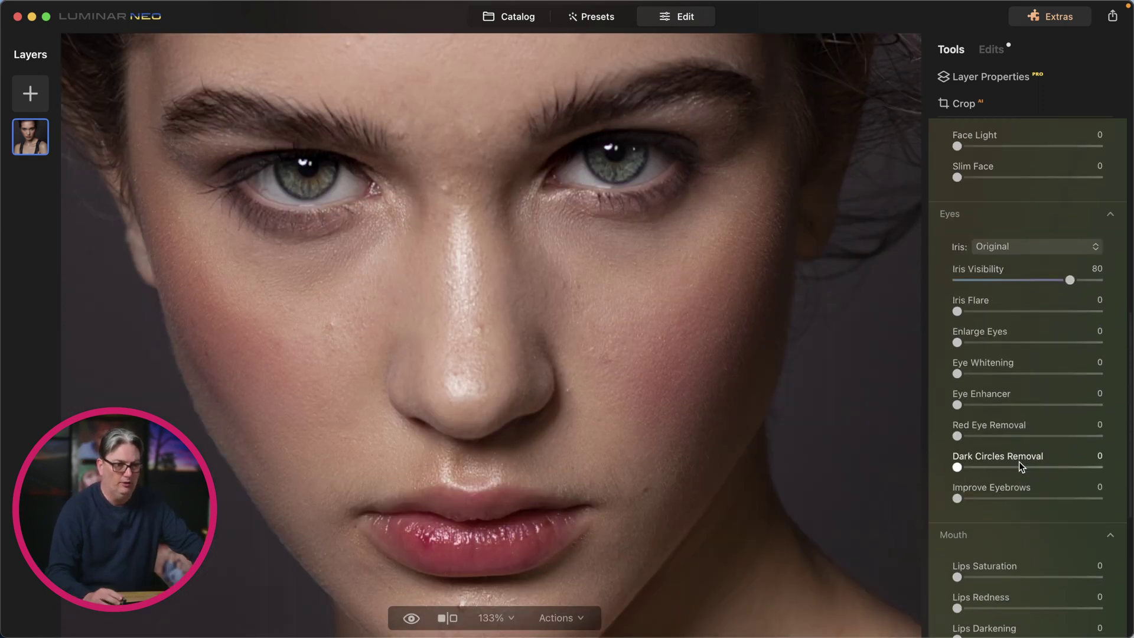
left_click(993, 252)
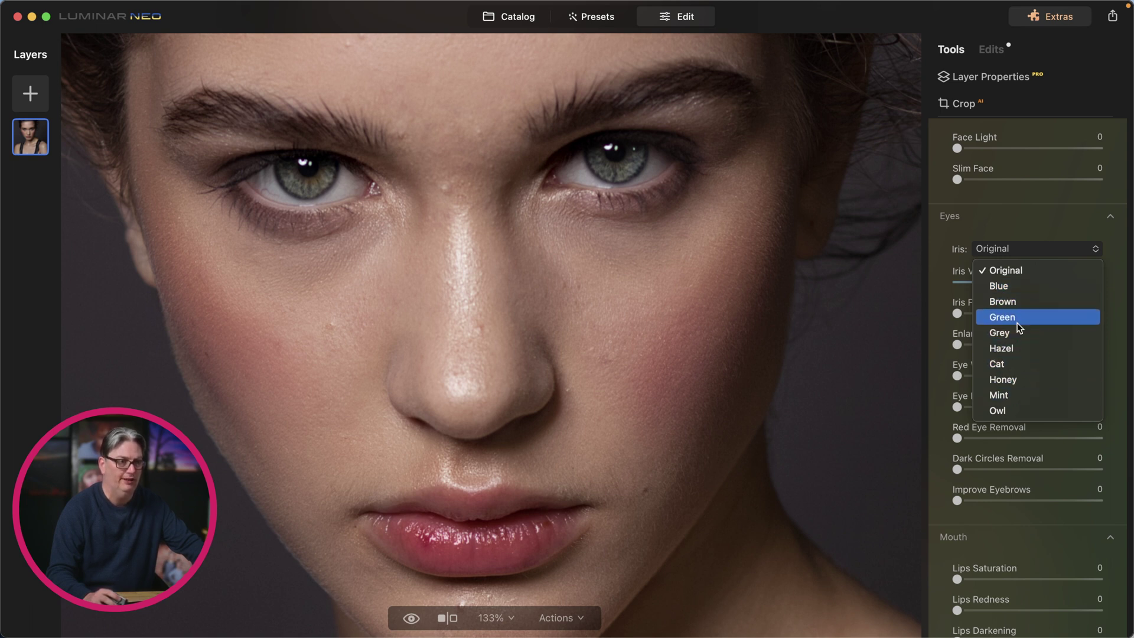
left_click(1014, 287)
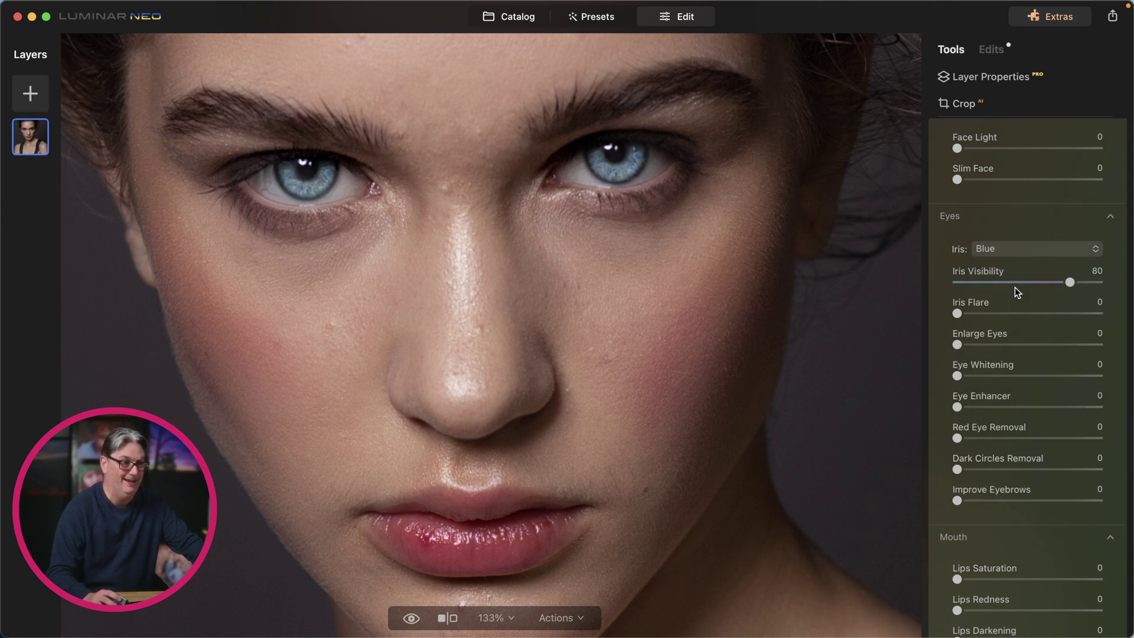
left_click(1011, 249)
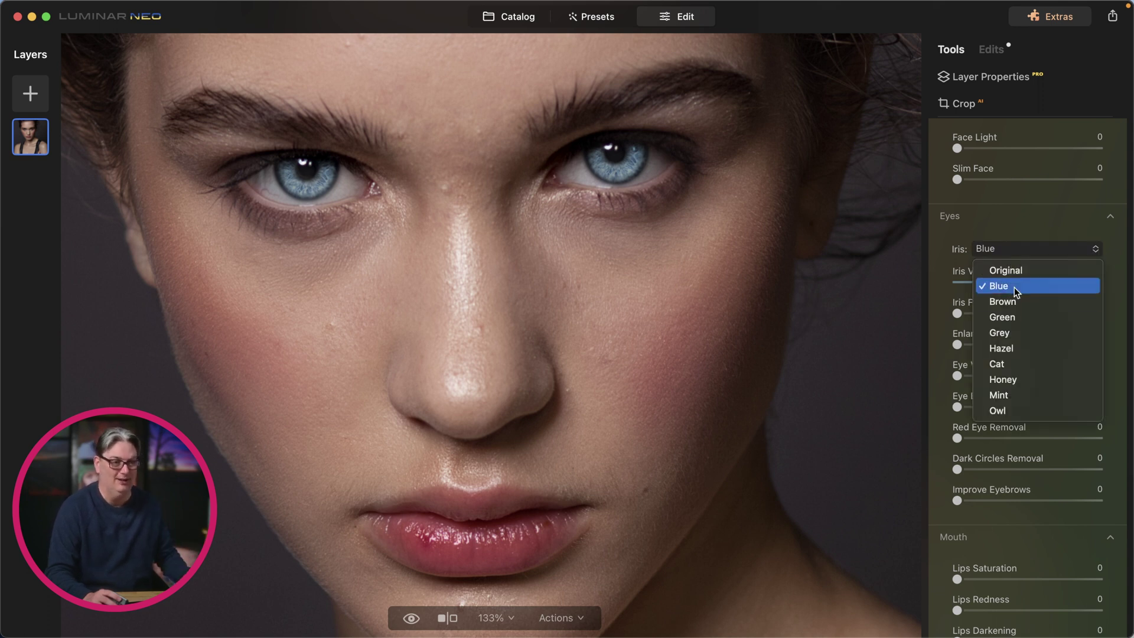
left_click(1015, 321)
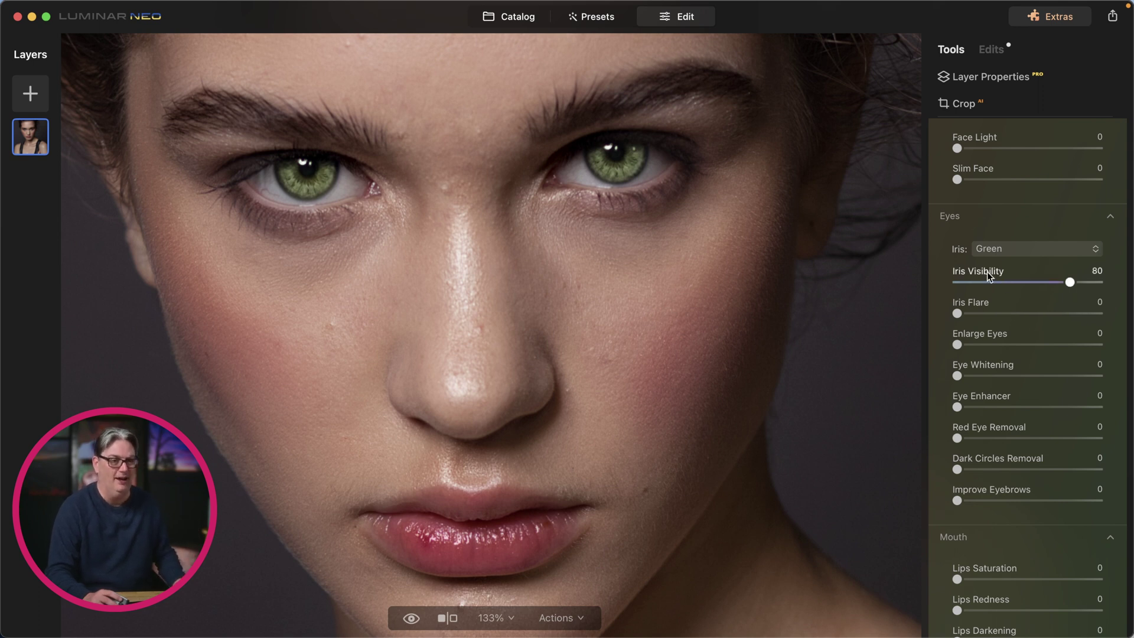
left_click_drag(1070, 283, 1057, 282)
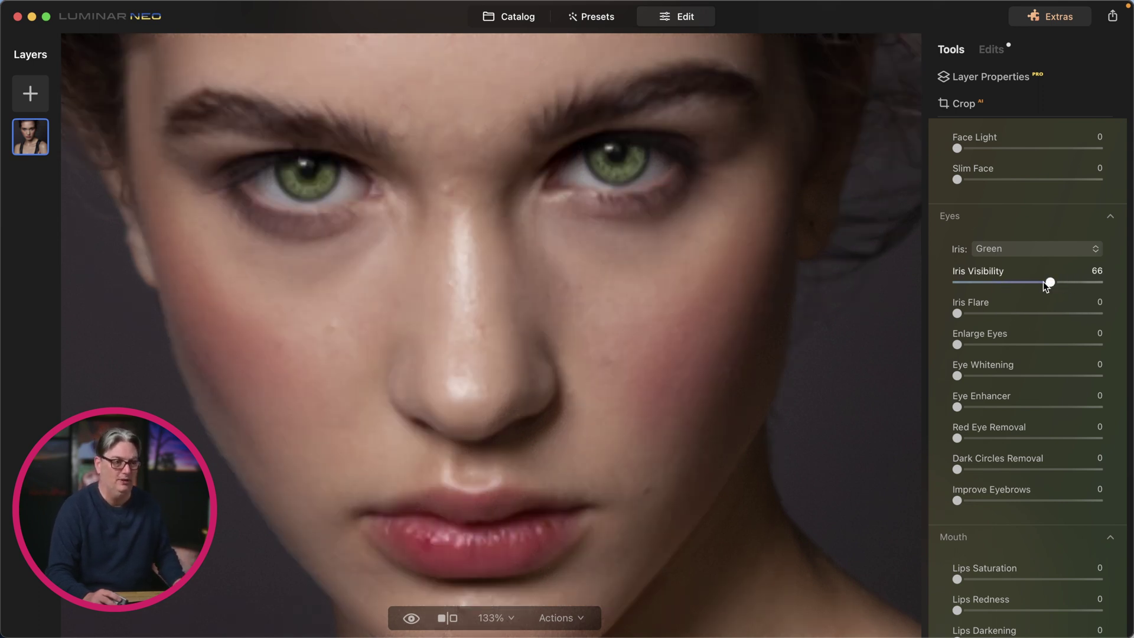
left_click_drag(973, 281, 972, 281)
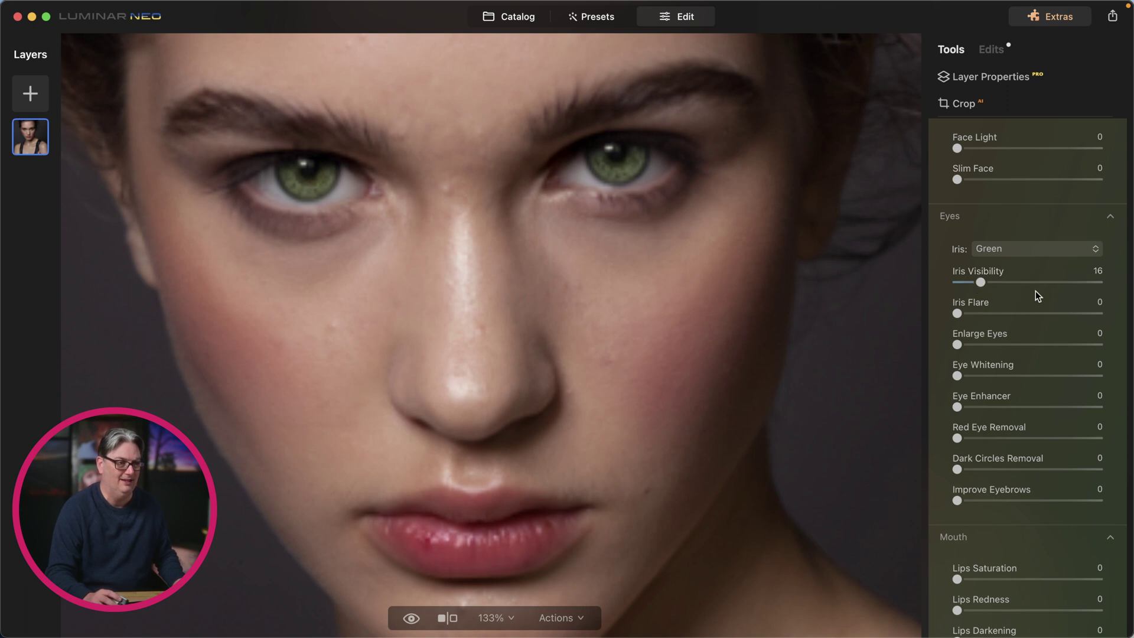
Step: Try the Owl and Cat iris styles on the eyes, and raise Iris Visibility to 74
left_click(1002, 249)
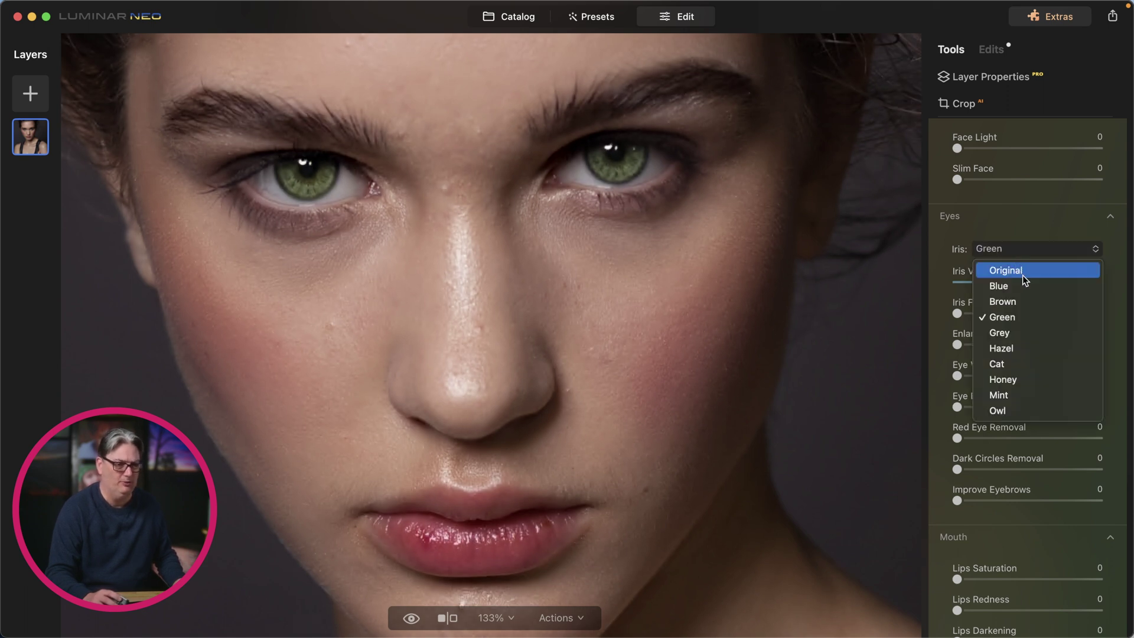
left_click(1014, 409)
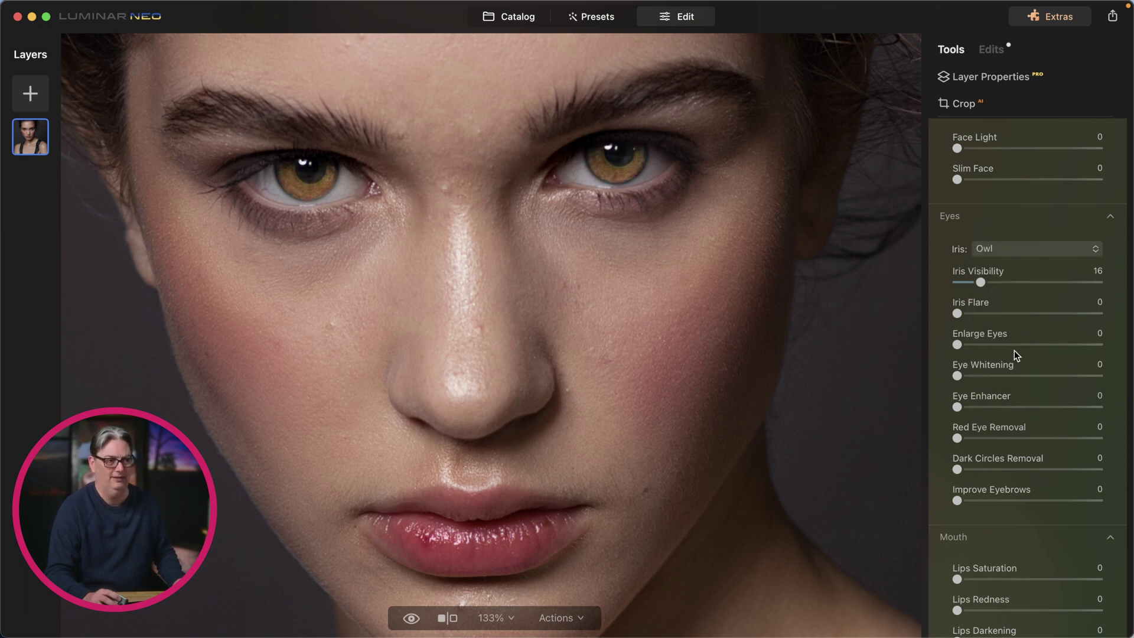
left_click(1015, 248)
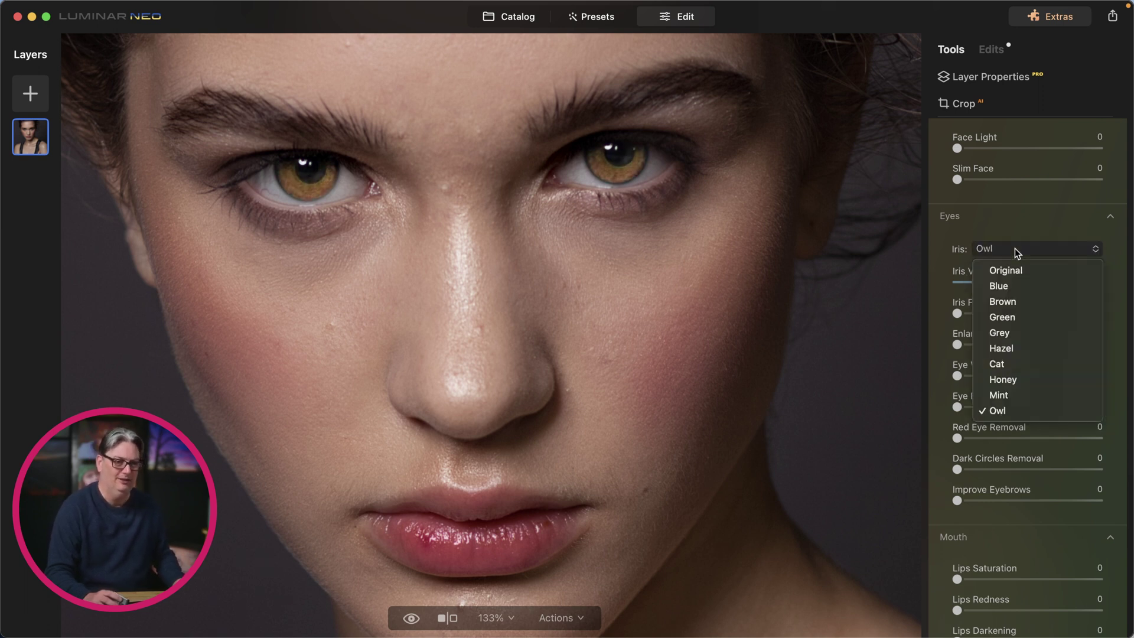
left_click(1004, 366)
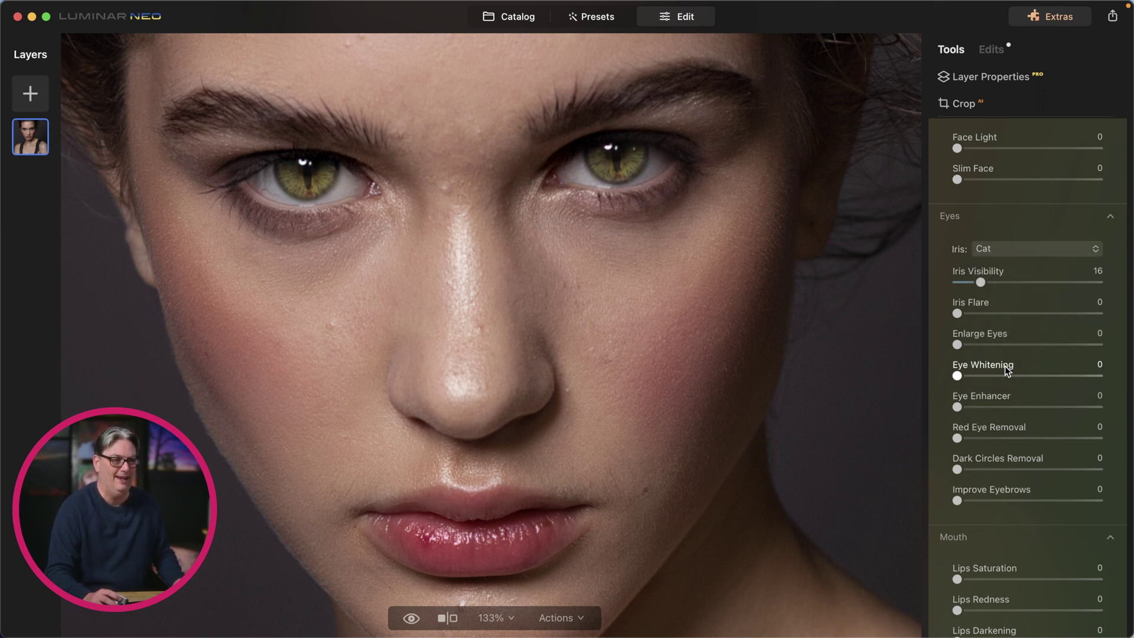
left_click_drag(985, 285, 1068, 289)
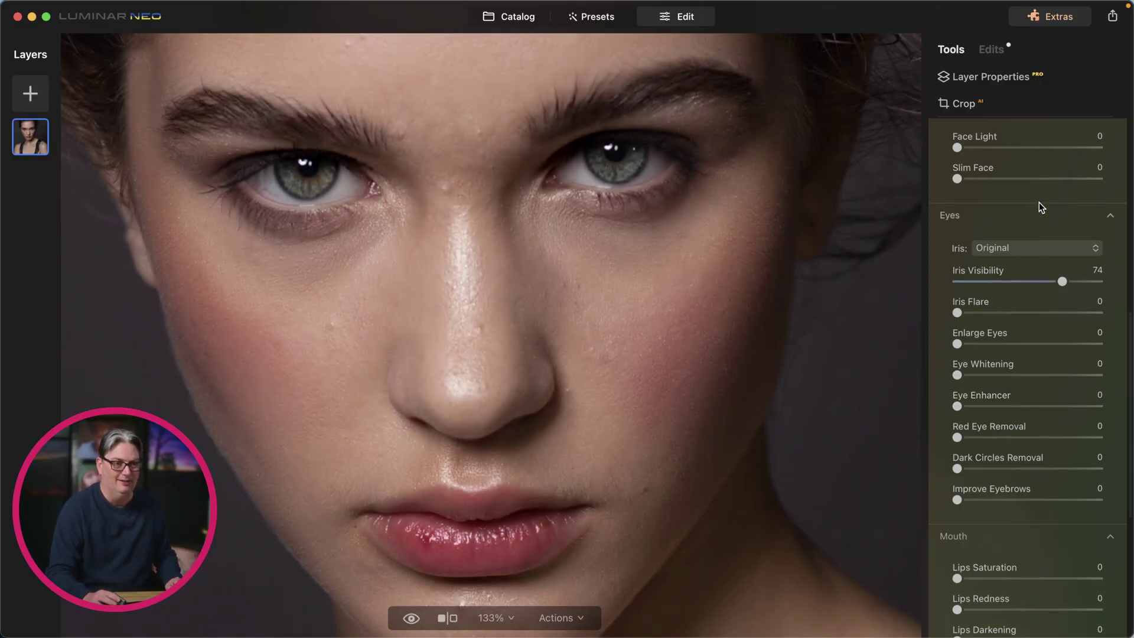
Step: Close Face AI, open Skin AI, and try the smoothing Amount at 78 and 57 before settling on 40
scroll(1040, 202, "up", 2)
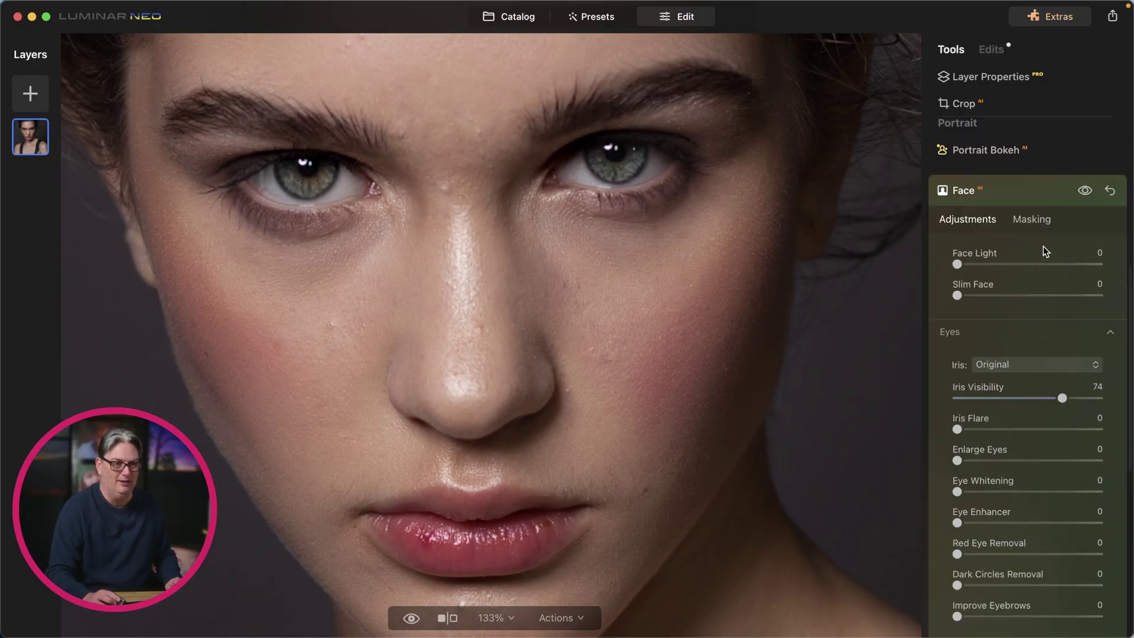
left_click(1036, 197)
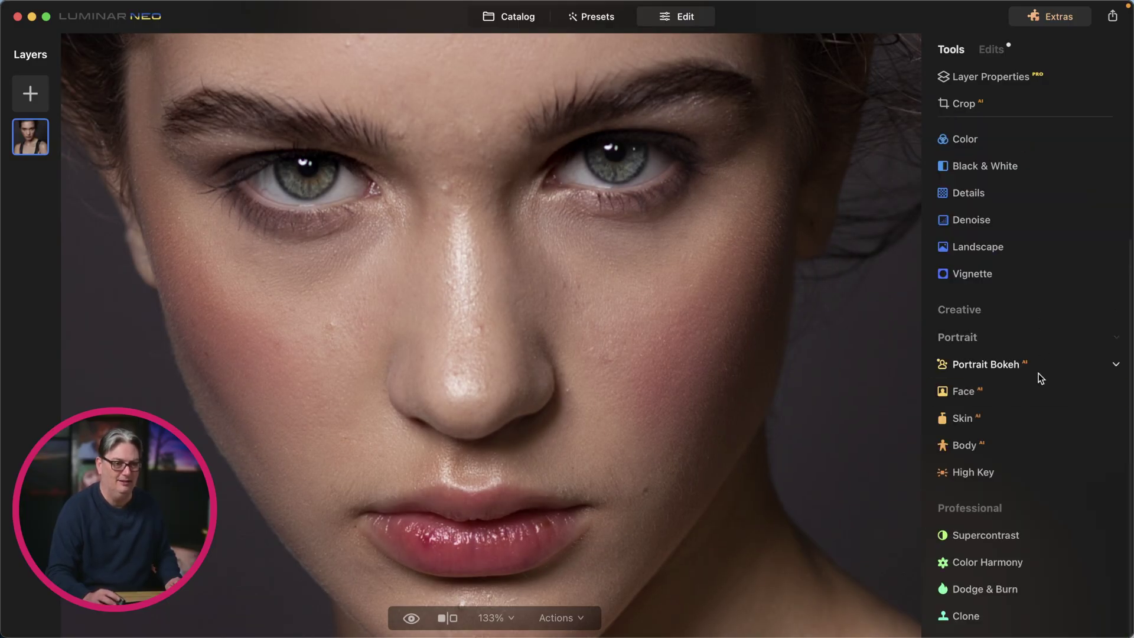
left_click(1008, 420)
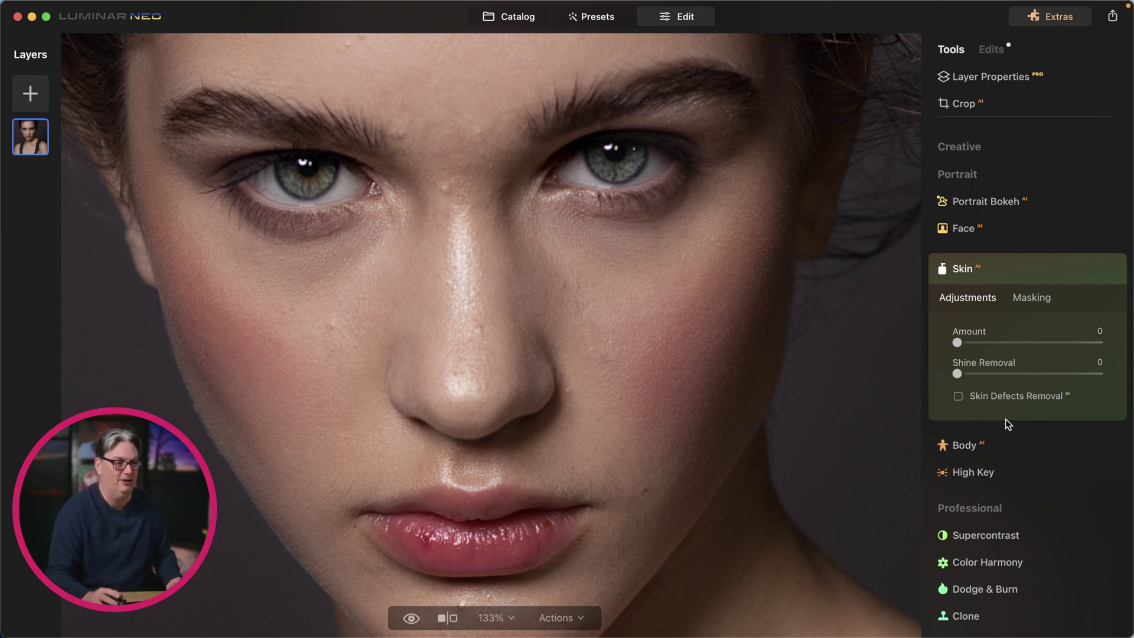
left_click_drag(957, 343, 1082, 351)
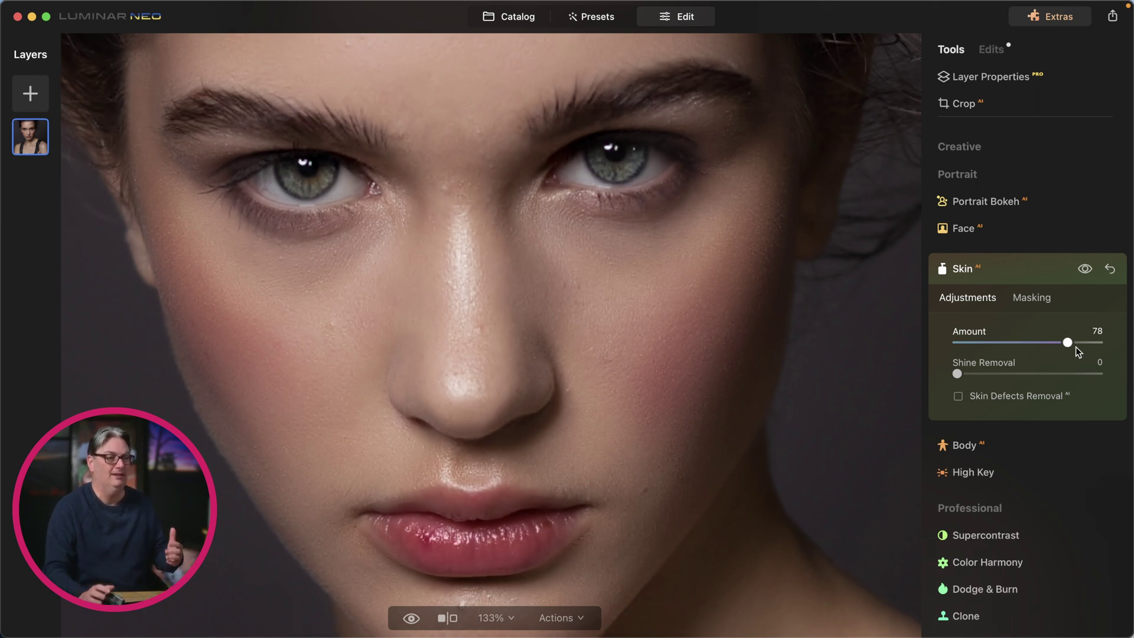
left_click_drag(1070, 345, 1034, 341)
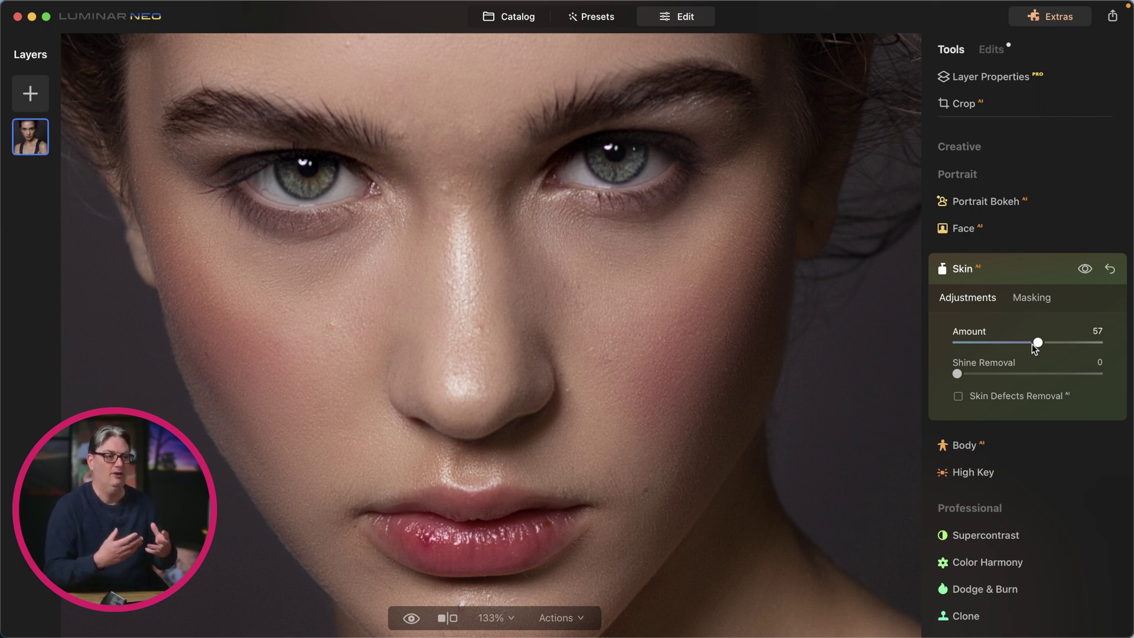
left_click(1032, 344)
left_click_drag(1032, 349, 1018, 349)
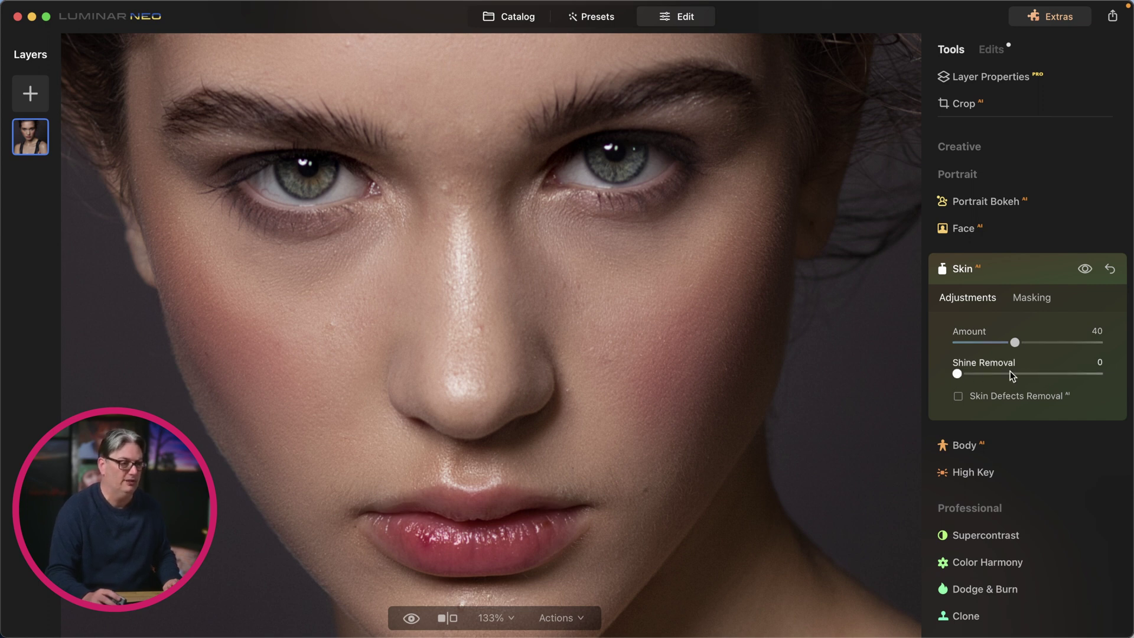
Step: Set Shine Removal to 90, examine the forehead, nose and cheeks up close, and enable Skin Defects Removal
left_click_drag(491, 261, 516, 410)
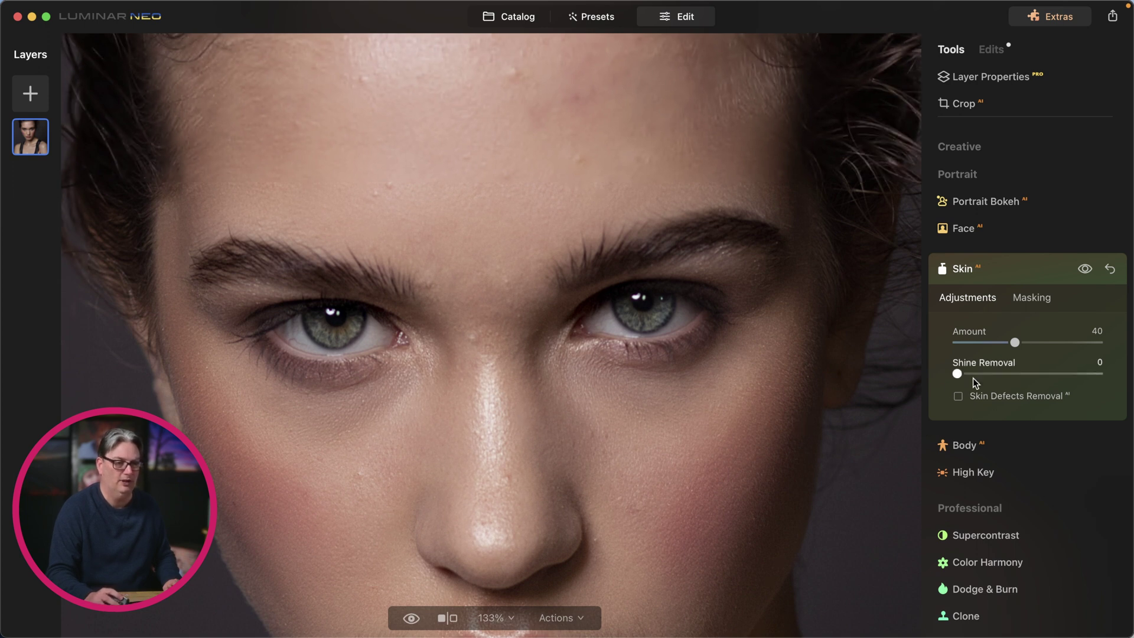
left_click_drag(959, 374, 1018, 372)
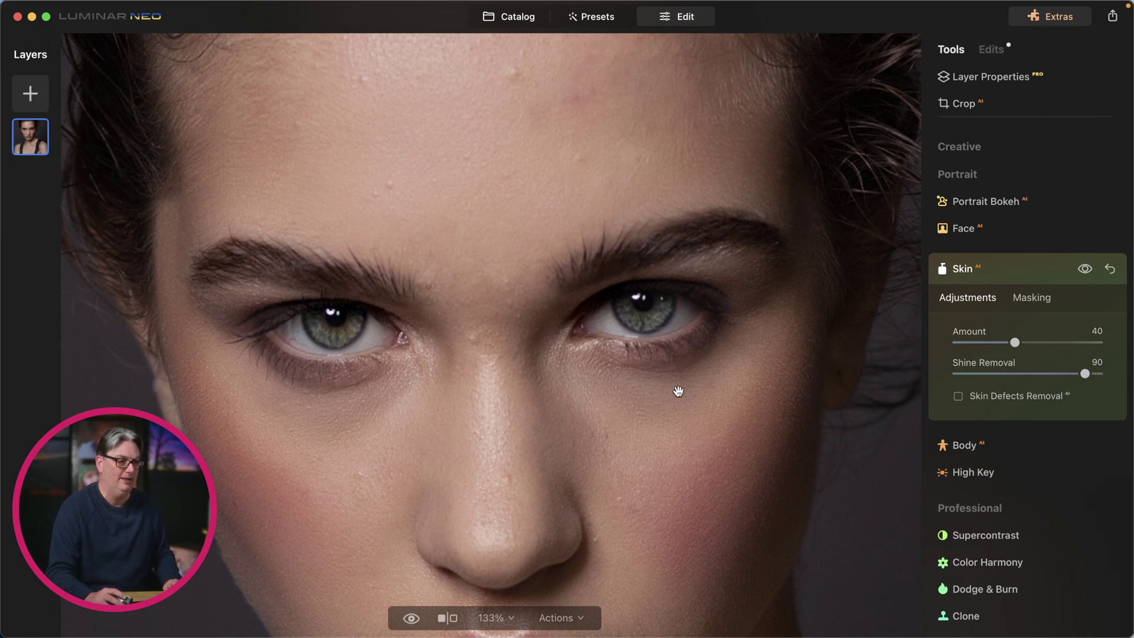
left_click_drag(511, 245, 523, 301)
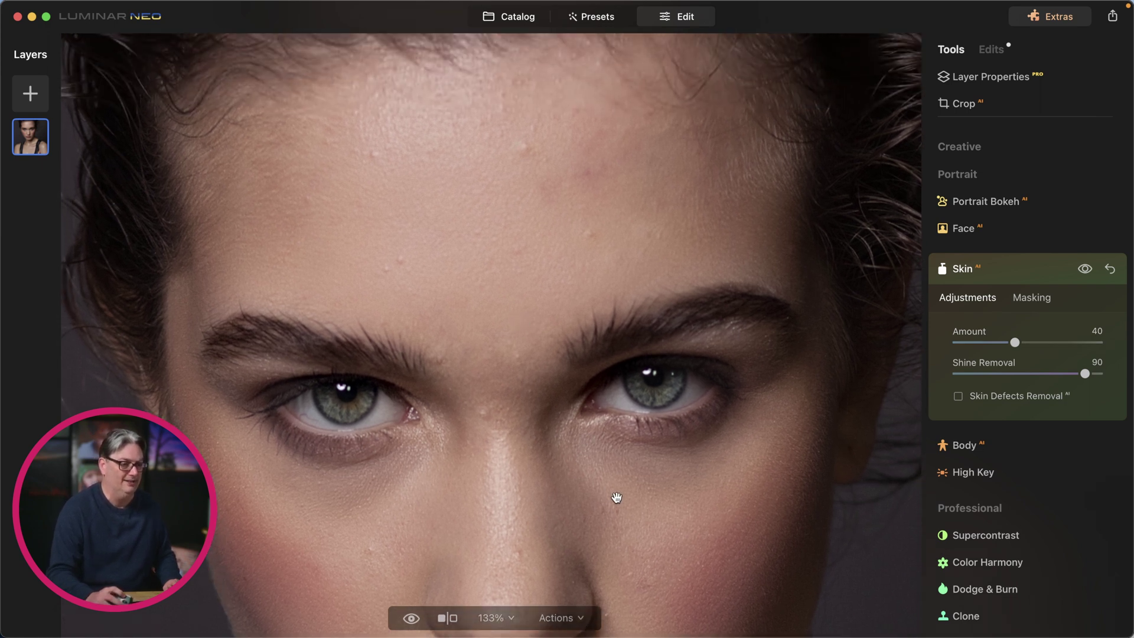
left_click_drag(617, 497, 613, 388)
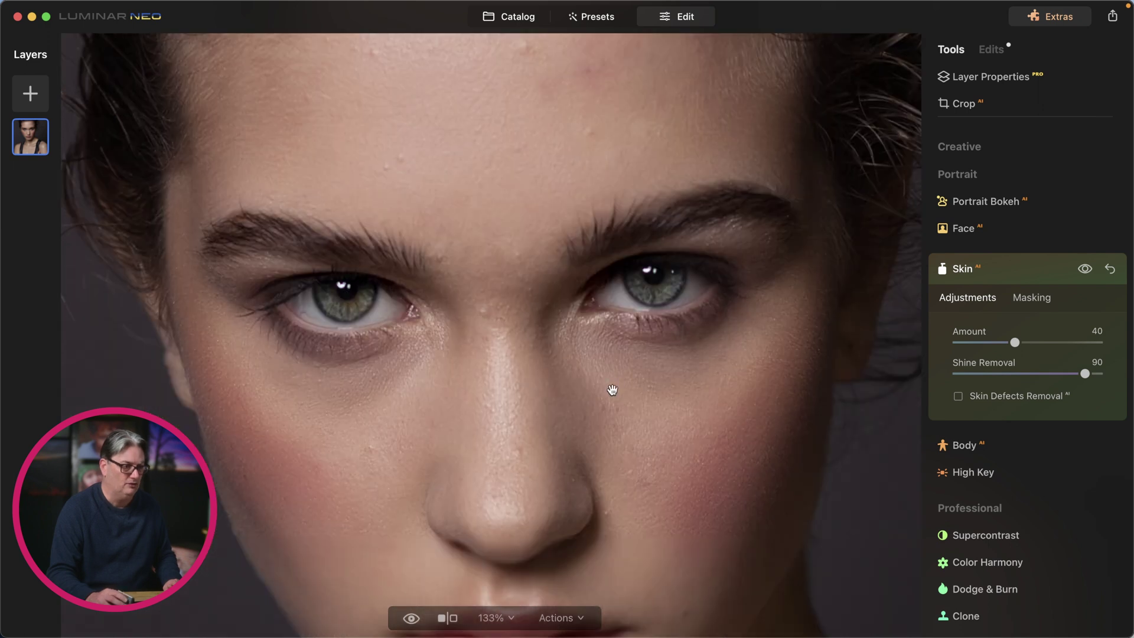
scroll(613, 389, "up", 2)
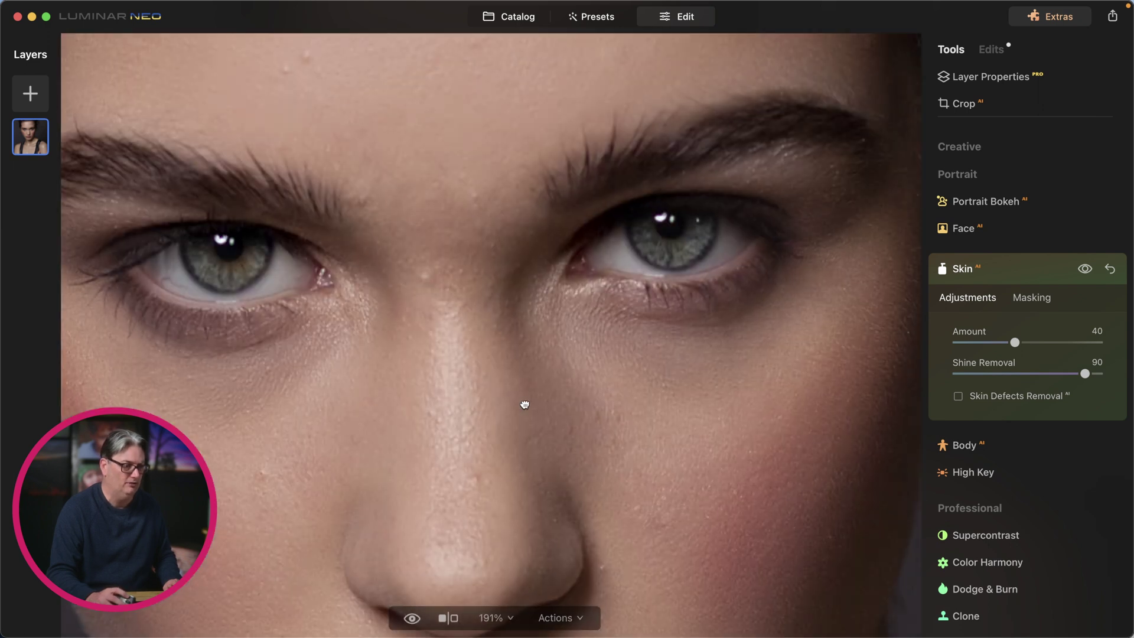
scroll(590, 380, "up", 2)
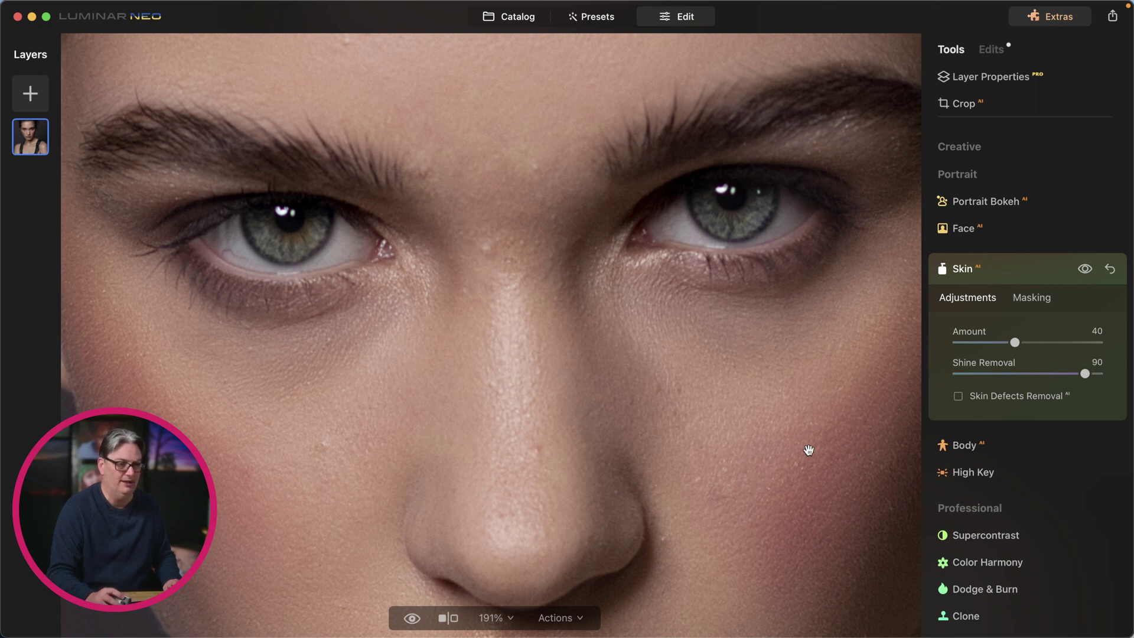
left_click(958, 397)
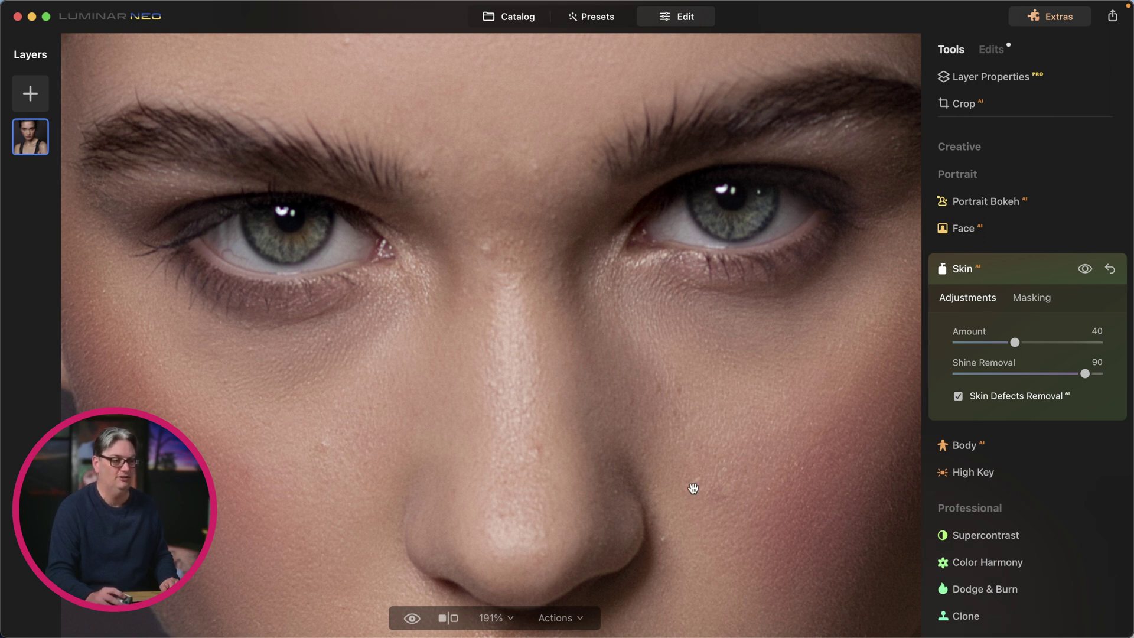
Step: Erase the four marked blemishes beside the nostril, on both cheeks and on the nose bridge with brush size 20, then close Erase
scroll(1033, 281, "up", 2)
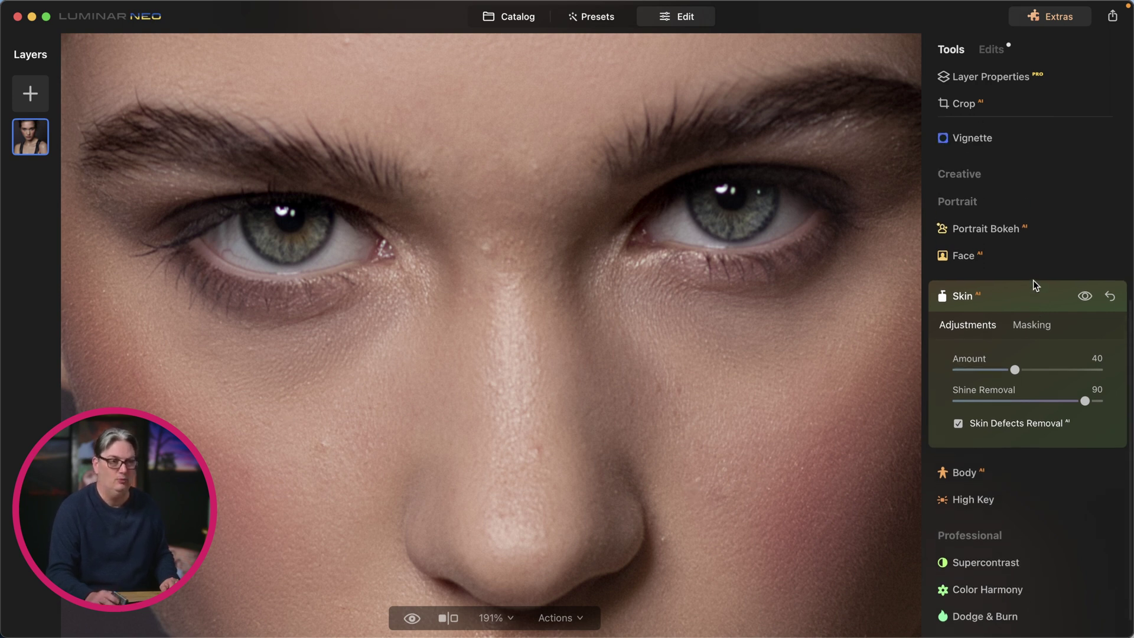
scroll(1032, 280, "up", 8)
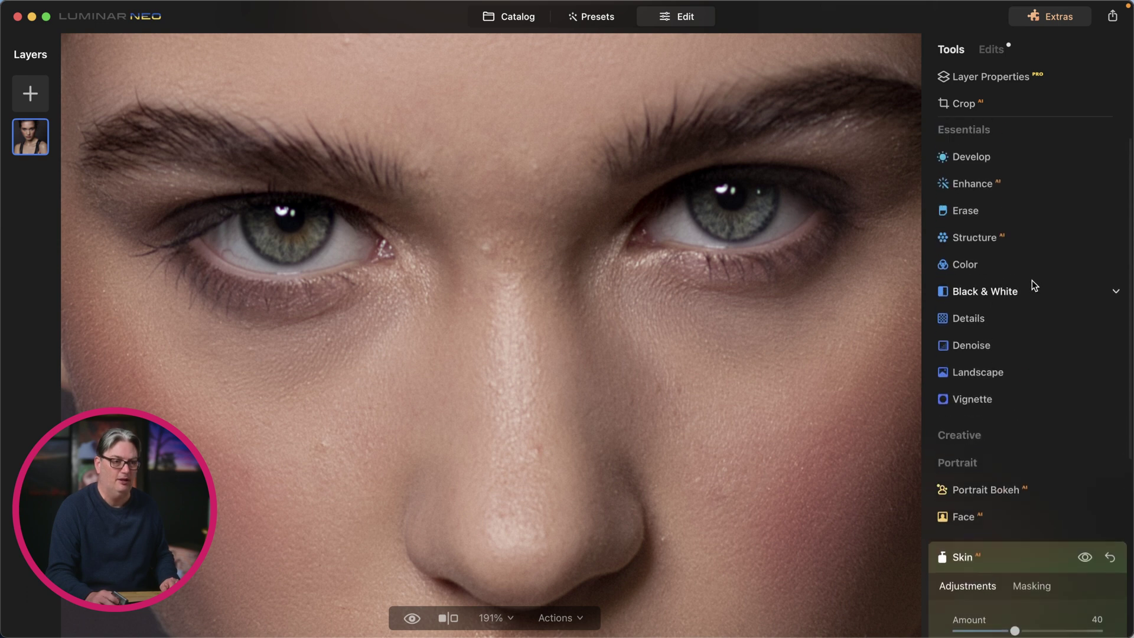
left_click(991, 244)
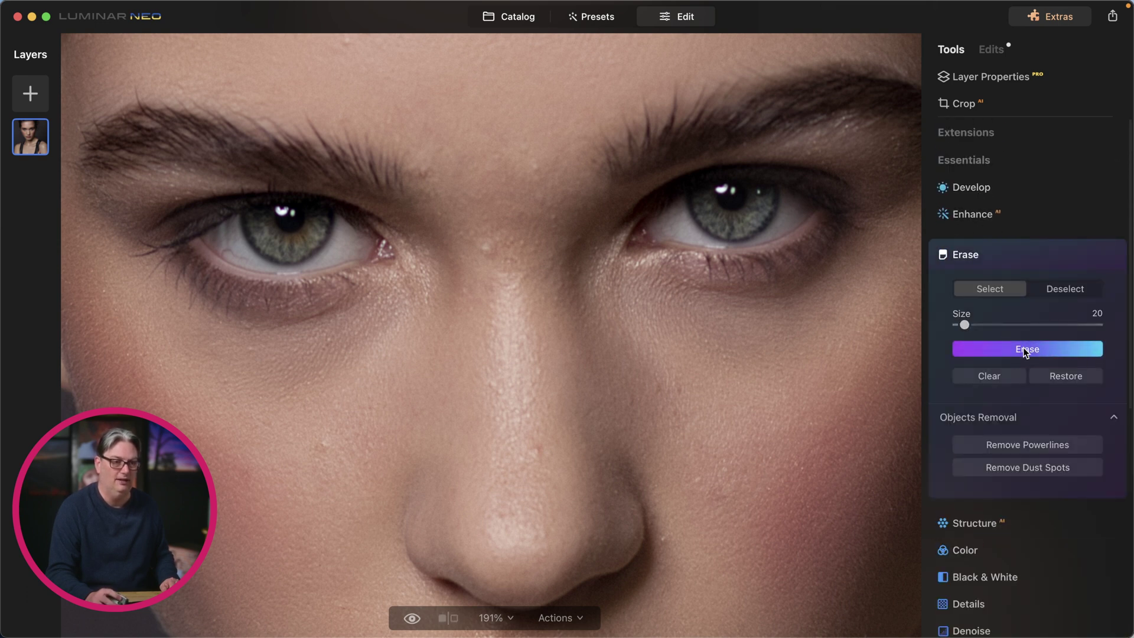
left_click(663, 539)
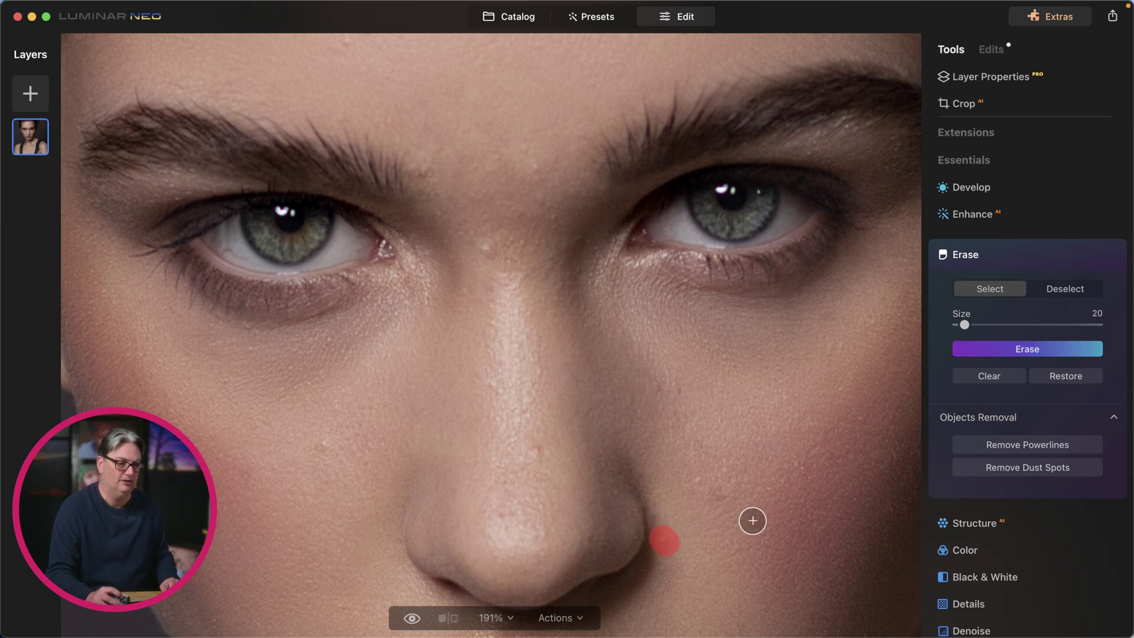
left_click(698, 480)
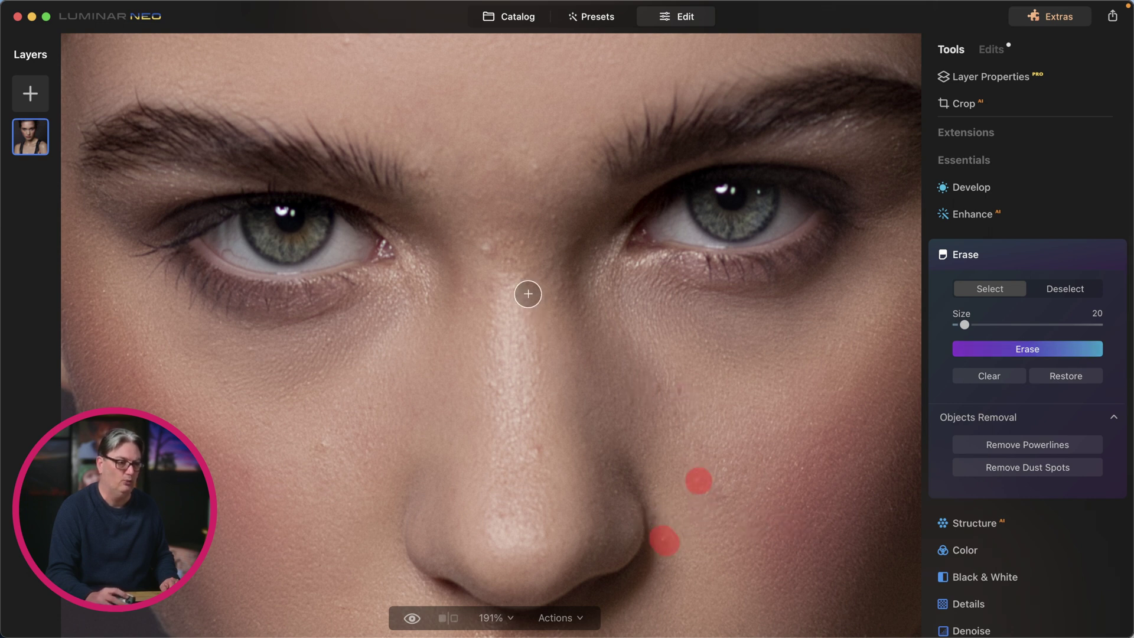
left_click(486, 250)
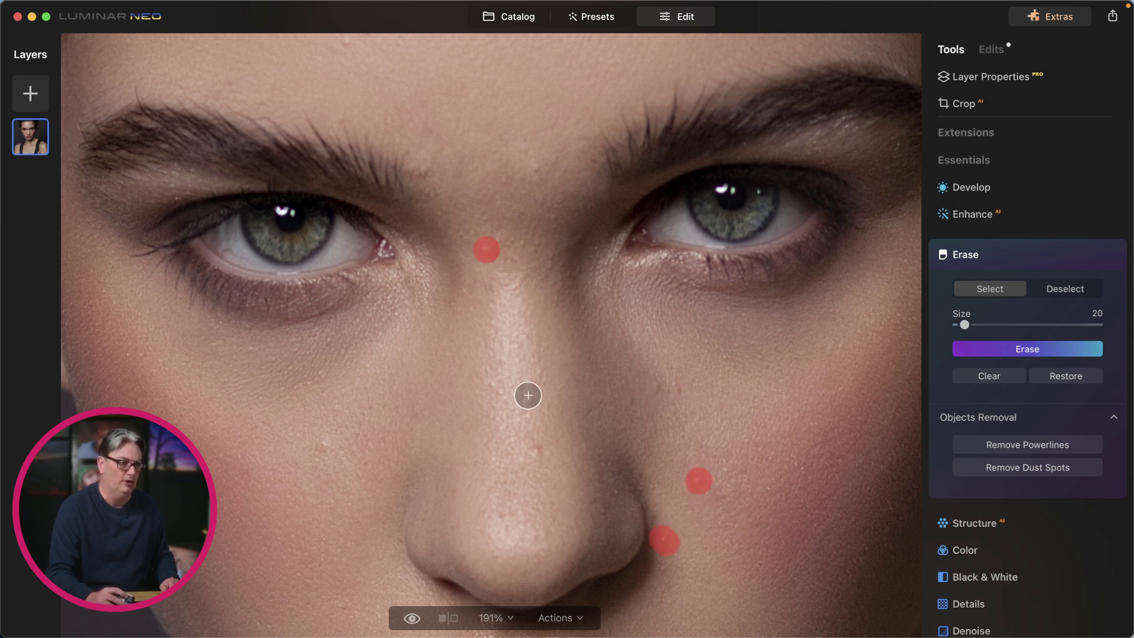
left_click(323, 443)
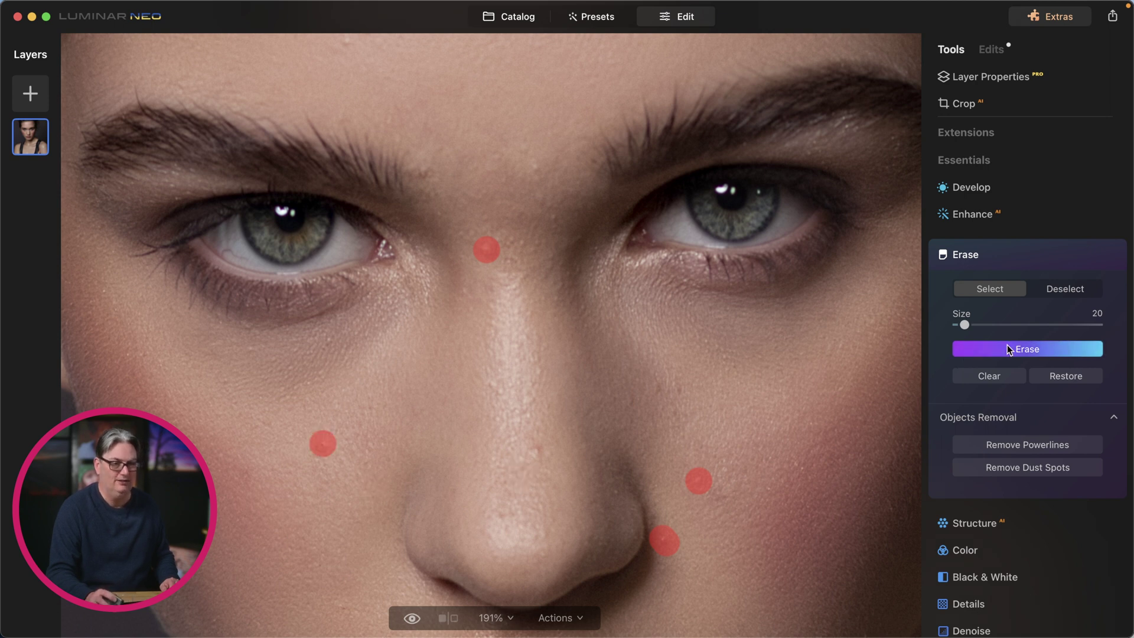
left_click(1032, 349)
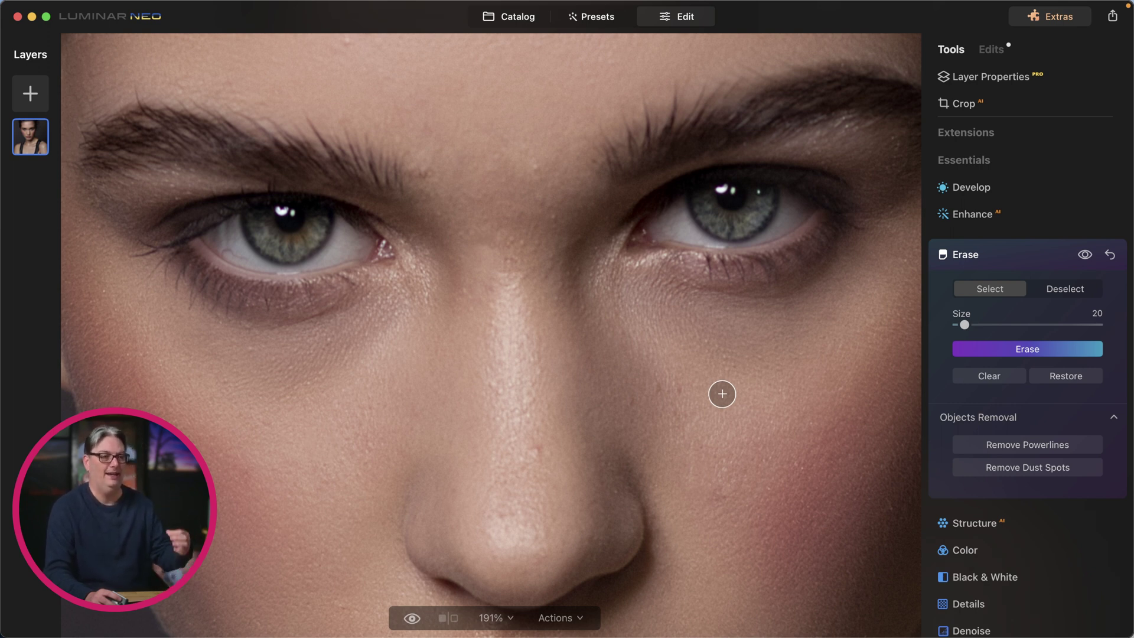
left_click(1009, 258)
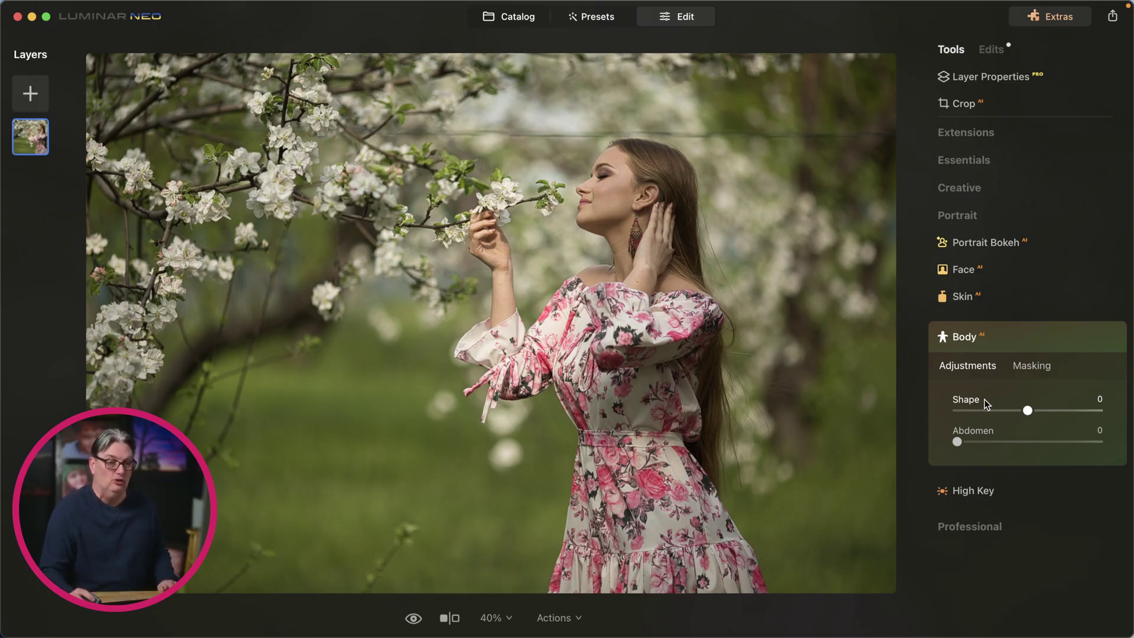
Step: Try the Body AI Shape at 55 and 57 on the woman in the floral dress, and reset the tool
left_click_drag(1029, 409, 1053, 411)
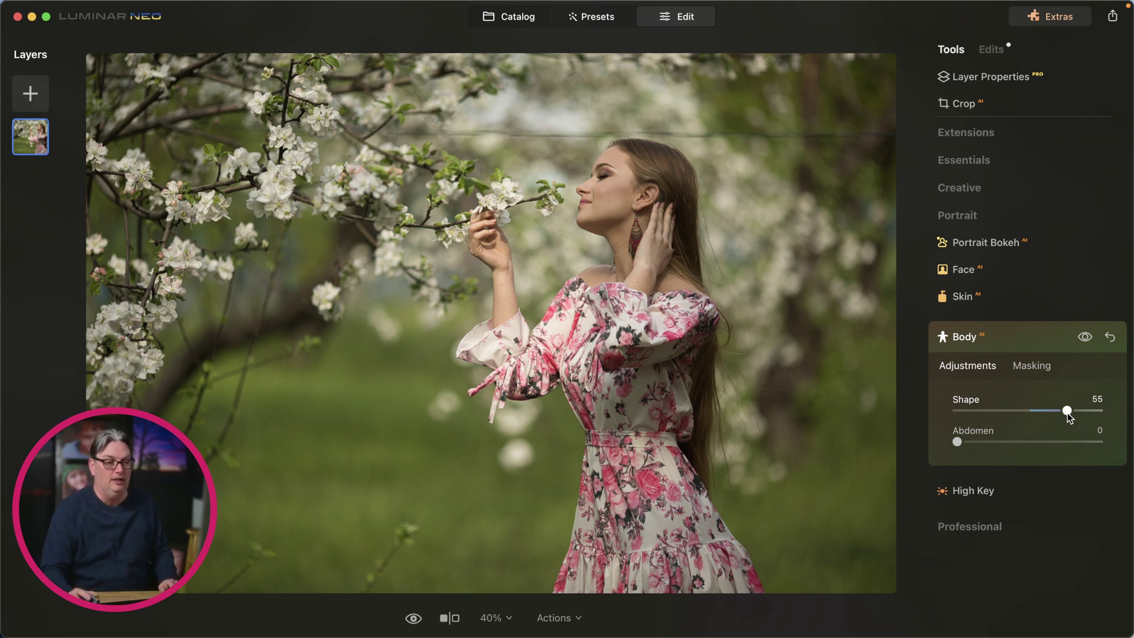
mouse_move(1075, 412)
left_mouse_down()
mouse_move(1051, 413)
mouse_move(1070, 416)
left_mouse_up()
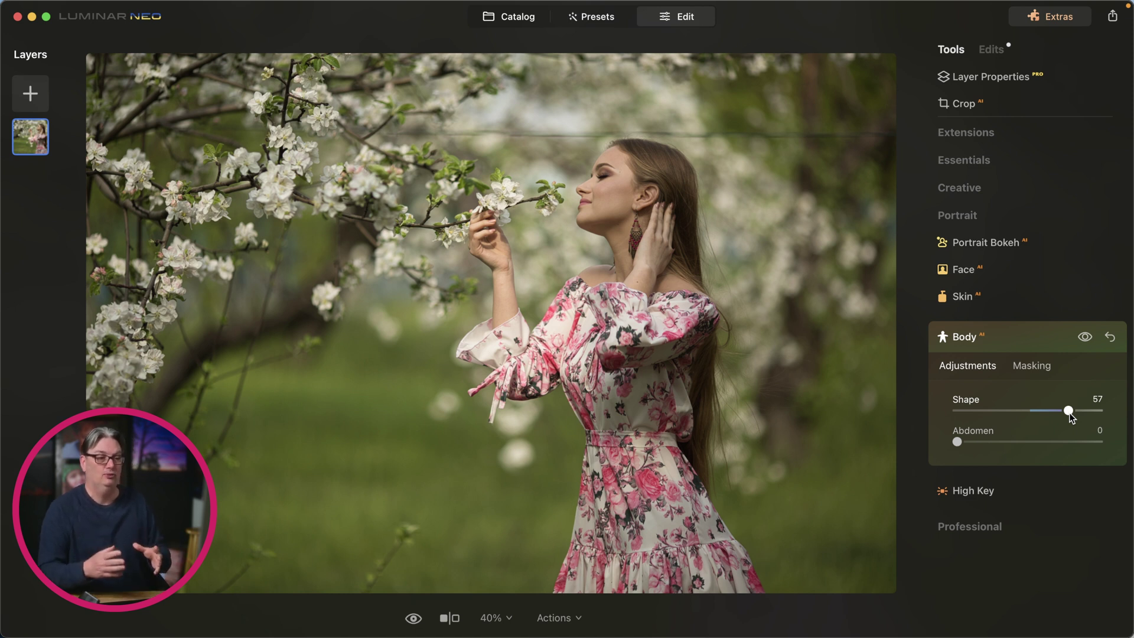
double_click(1069, 413)
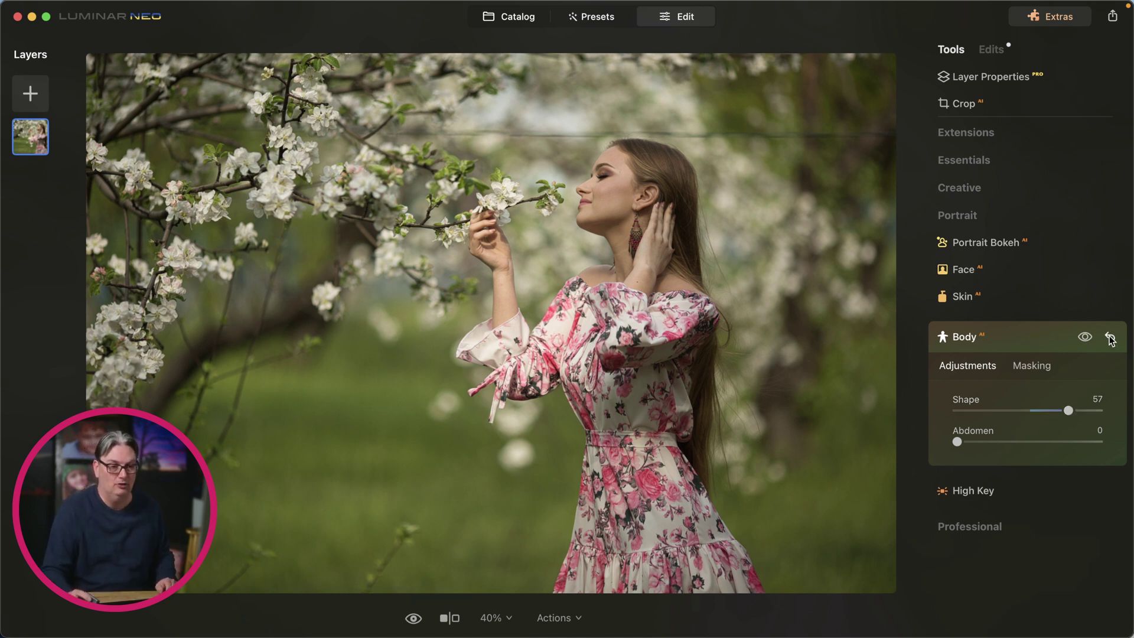
Step: Look through Body AI's masking options, including the AI mask categories, and return to its adjustments
left_click(1038, 365)
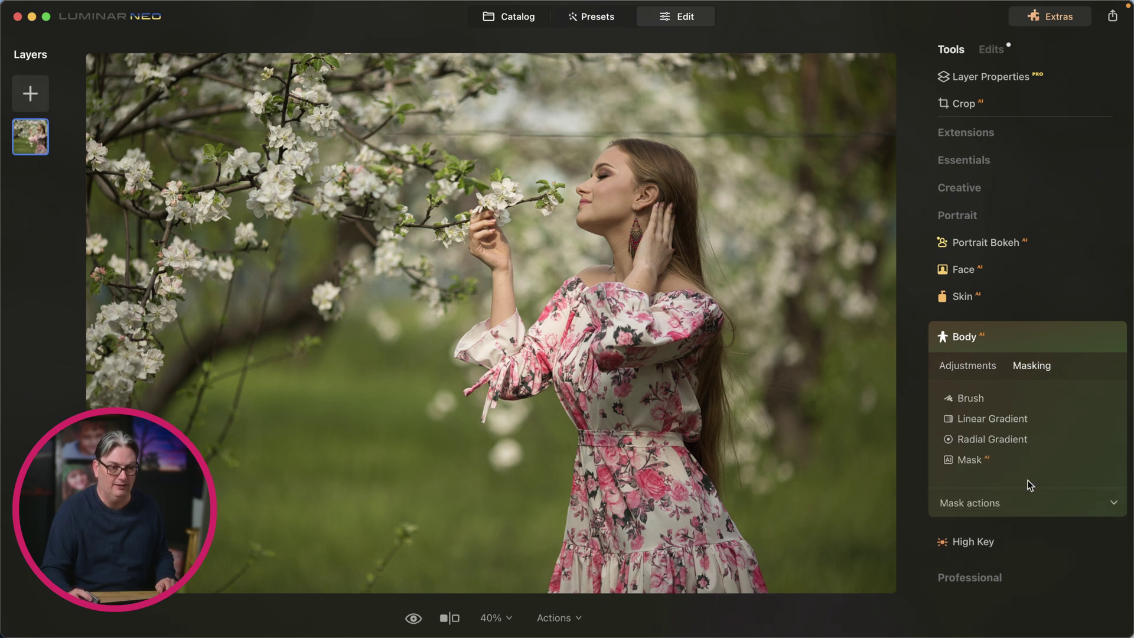
left_click(975, 461)
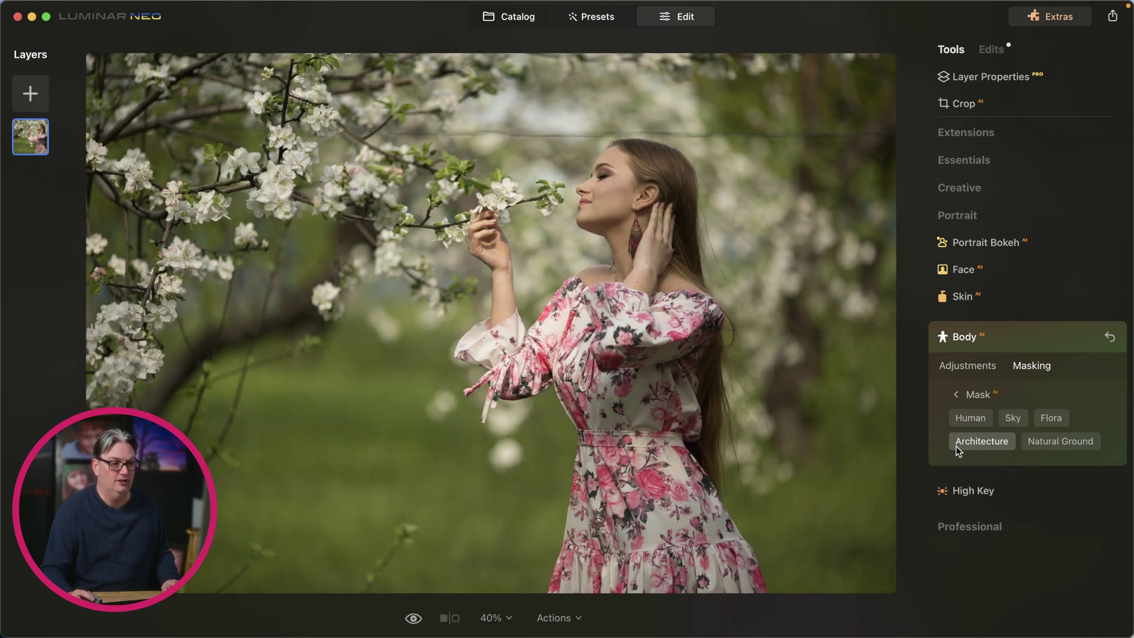
left_click(969, 367)
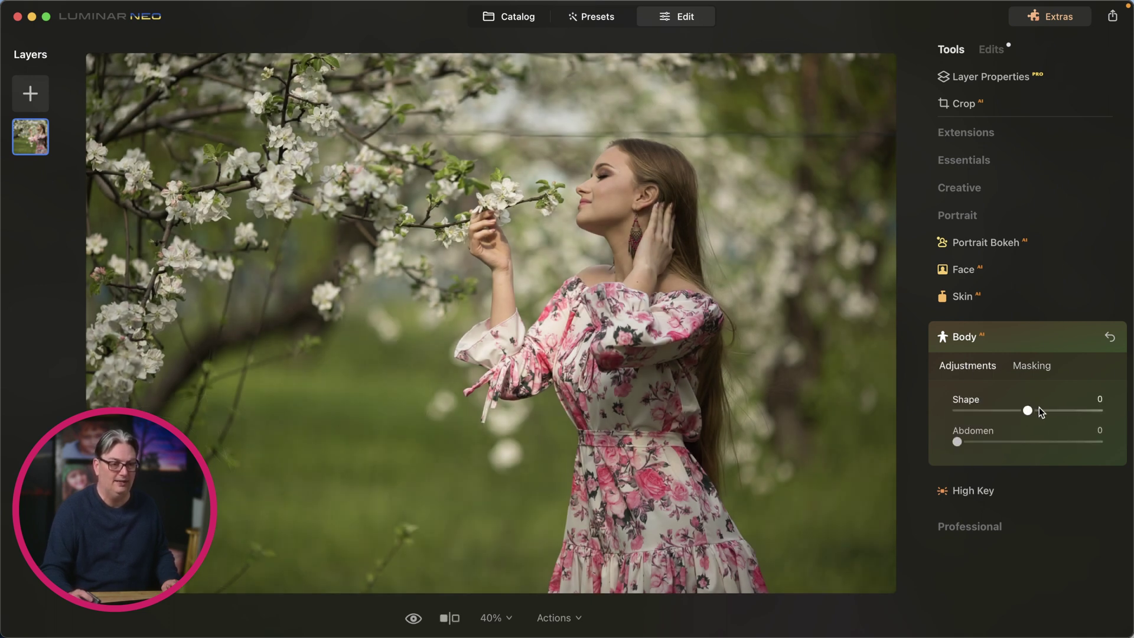
Step: Set the body's Shape to 42, examine the waist of the dress up close, and raise the Abdomen amount
left_click_drag(1038, 412, 1057, 411)
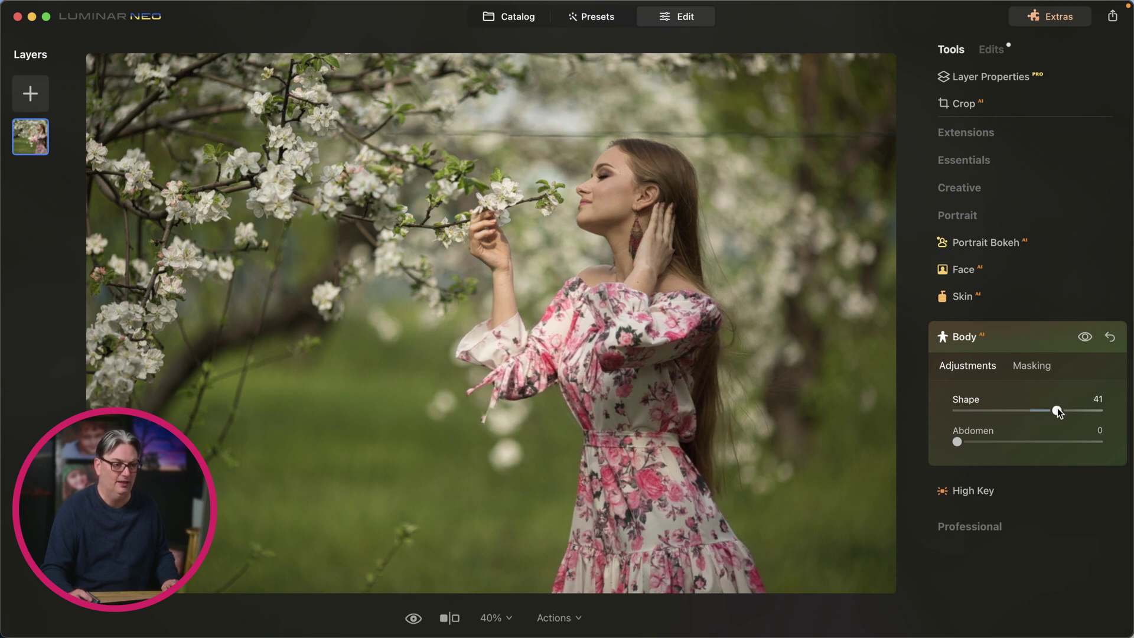
double_click(636, 495)
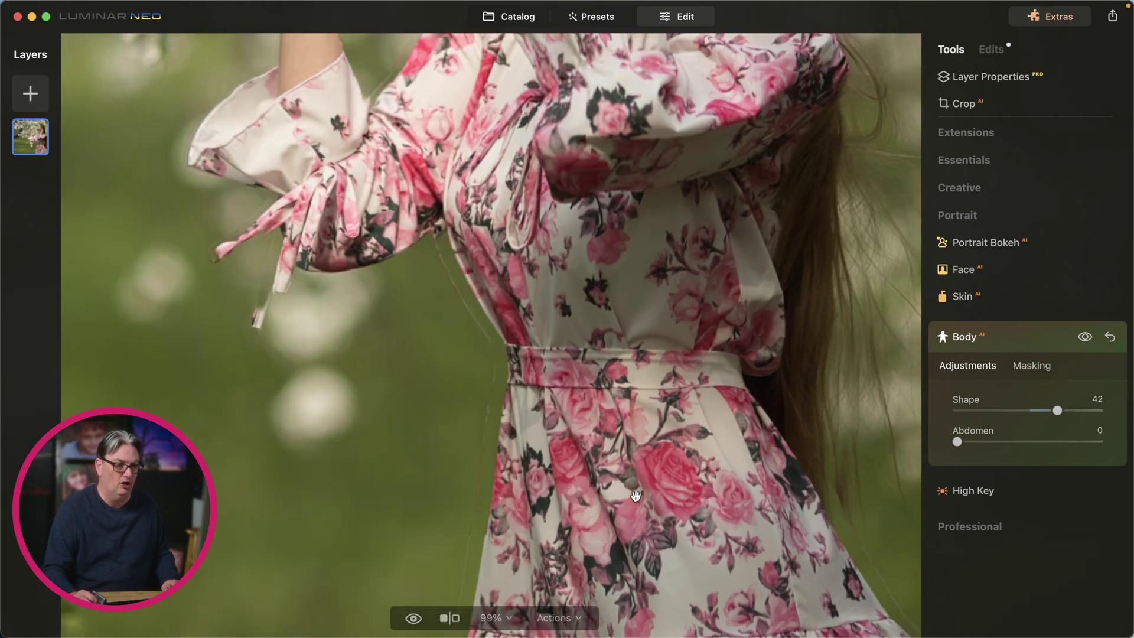
left_click_drag(635, 495, 590, 411)
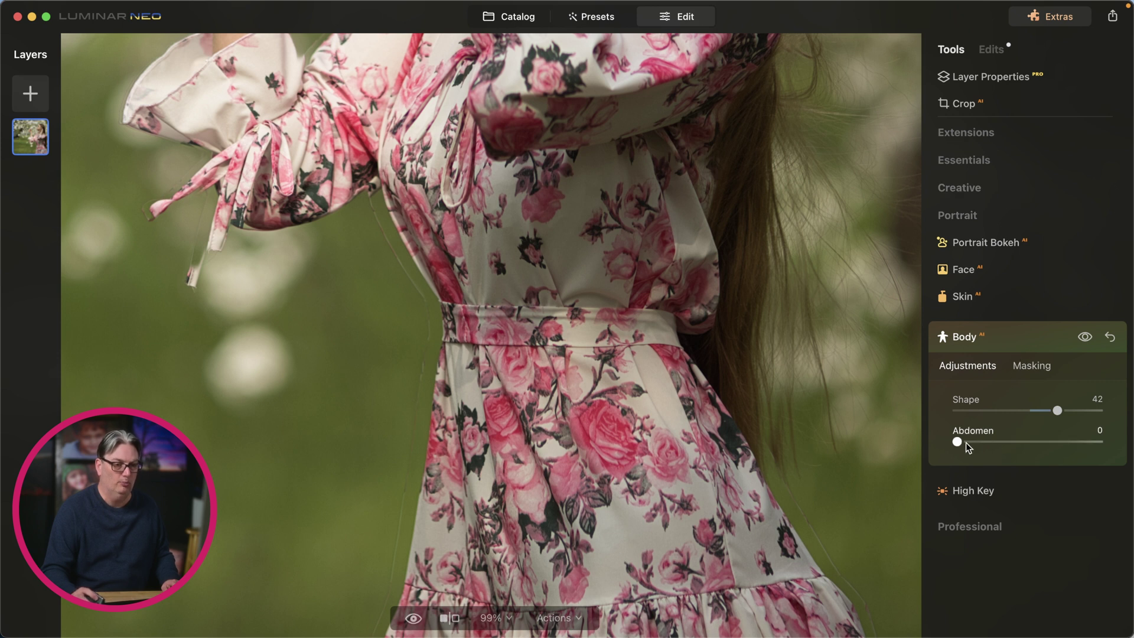
left_click_drag(957, 443, 985, 446)
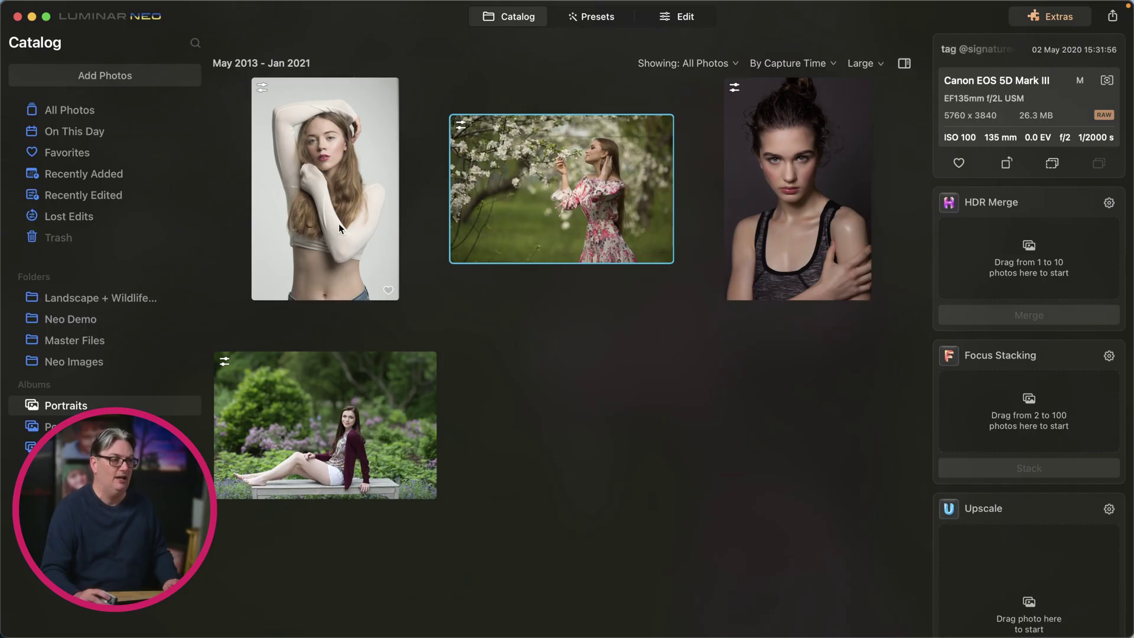
Step: Open the portrait of the woman in the white top for editing and set its High Key Amount to 84
left_click(338, 224)
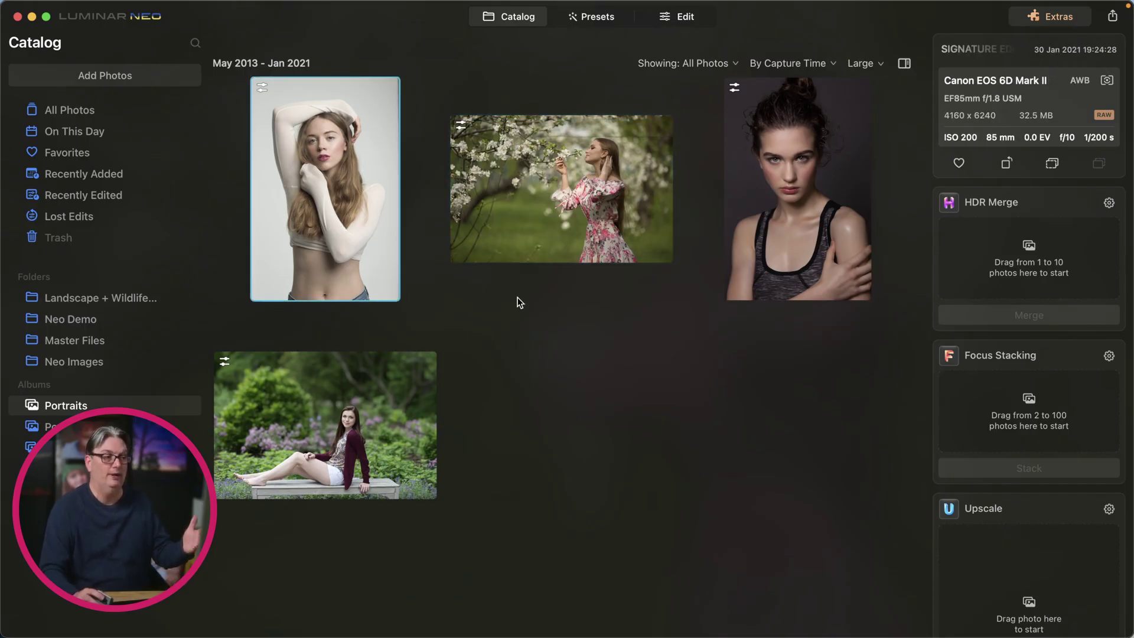
left_click(676, 18)
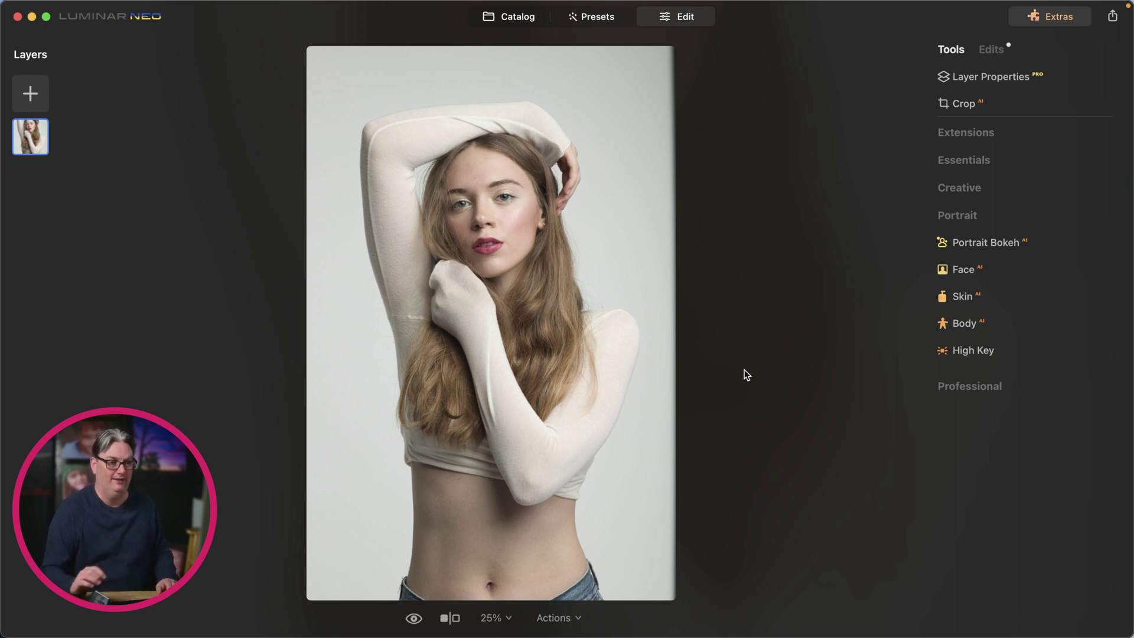
left_click(974, 355)
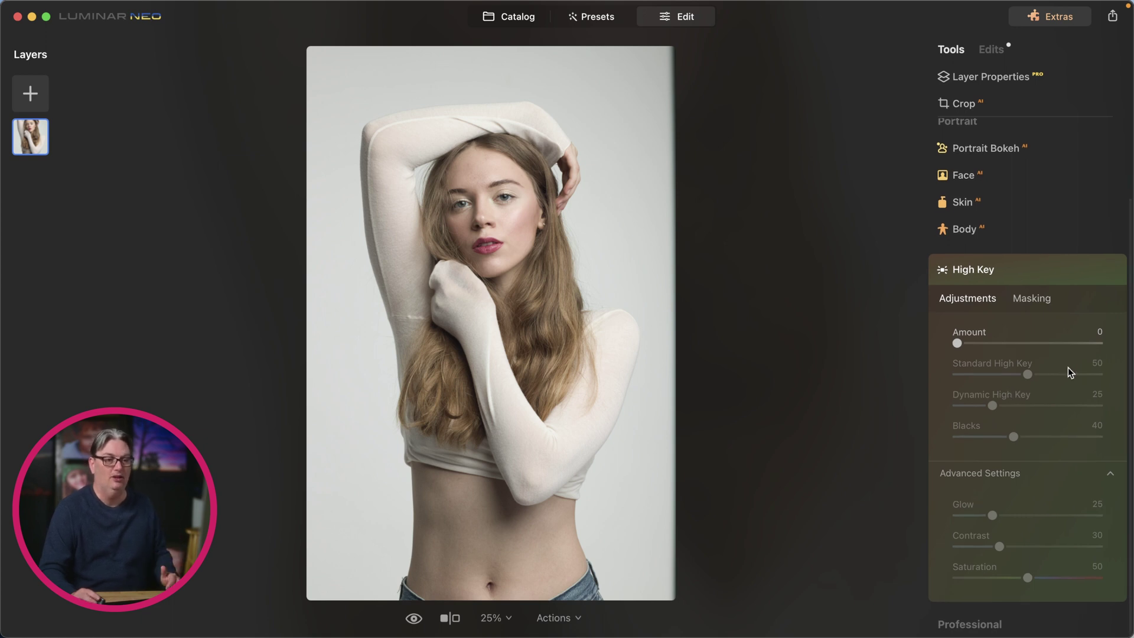
left_click(958, 342)
left_click_drag(957, 343, 1028, 349)
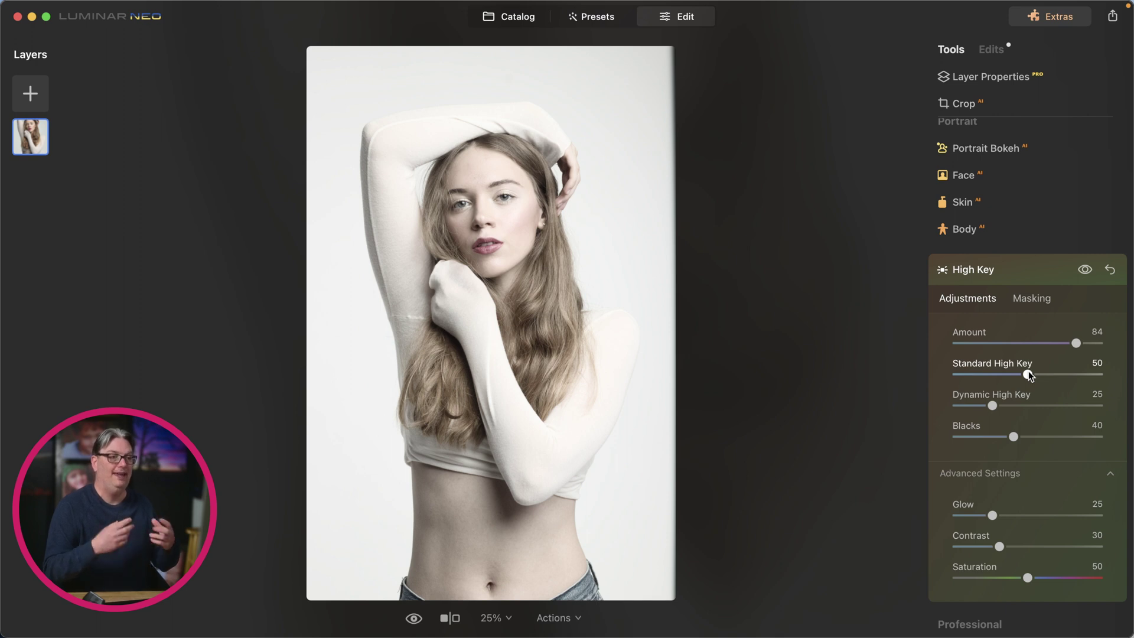
Step: Try the Standard High Key adjustment and leave it at 50, with Dynamic High Key at 38 and Blacks at 54
mouse_move(1028, 371)
left_mouse_down()
mouse_move(1062, 375)
mouse_move(963, 370)
mouse_move(1016, 373)
left_mouse_up()
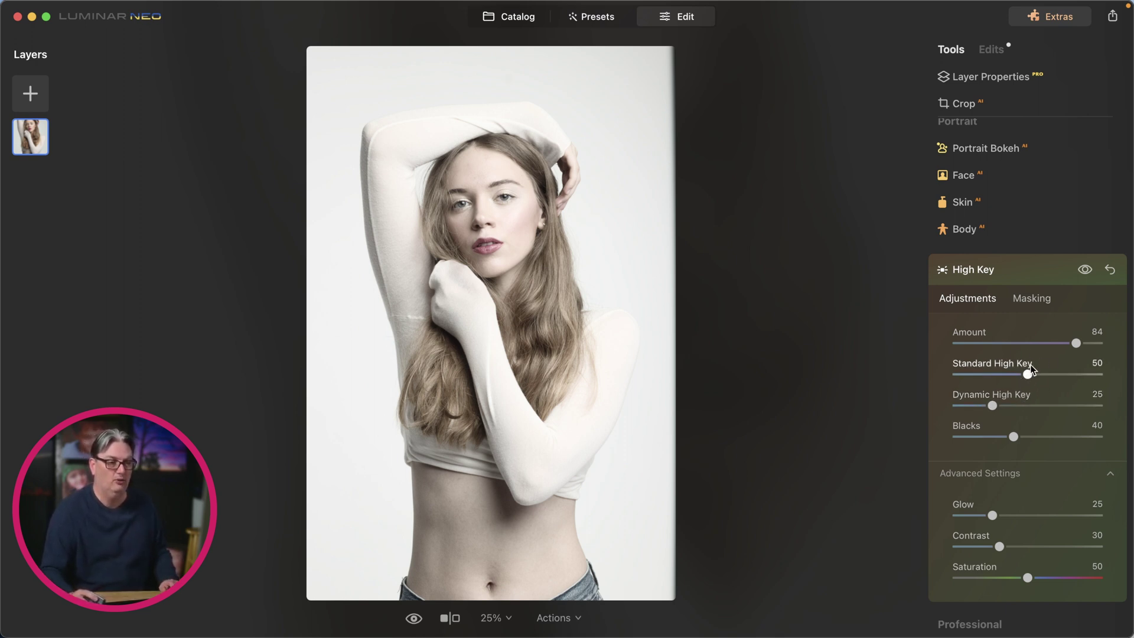
left_click_drag(992, 405, 1035, 438)
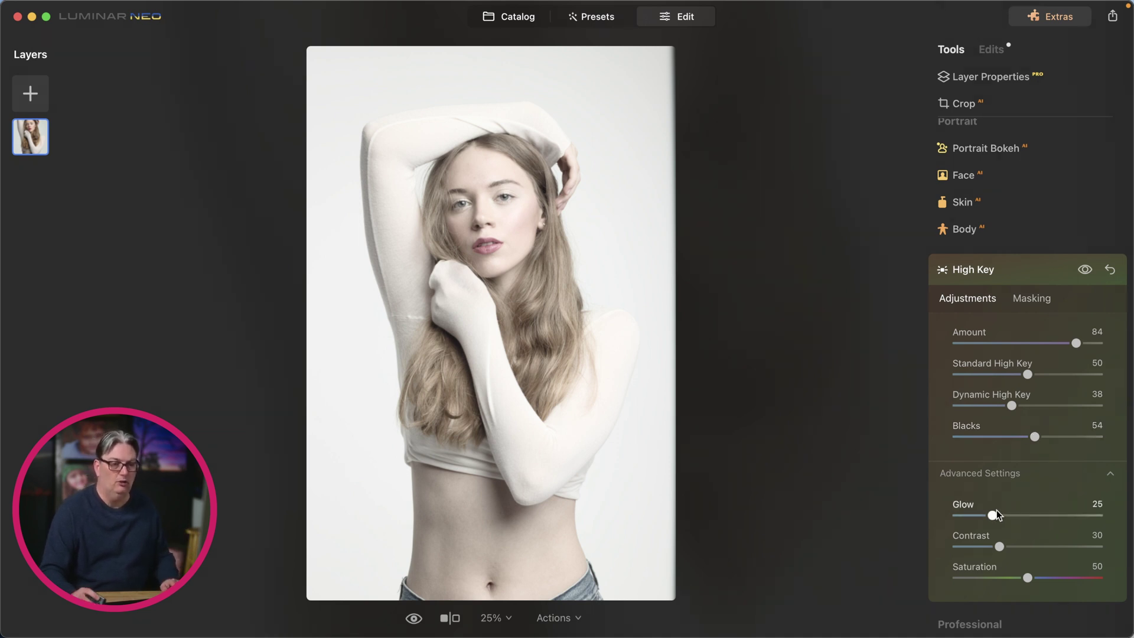
Step: Try Glow at 63 and settle on 47, set Contrast to 36, and lower Saturation from a trial of 89 to 65
left_click_drag(992, 514, 1050, 516)
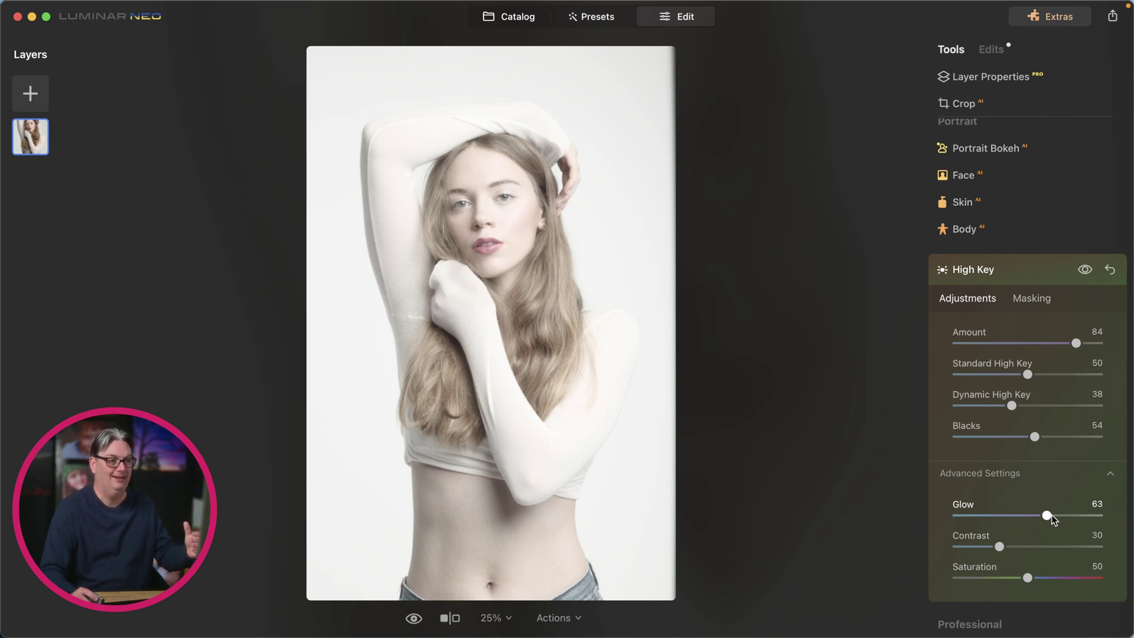
left_click_drag(1051, 515, 1028, 513)
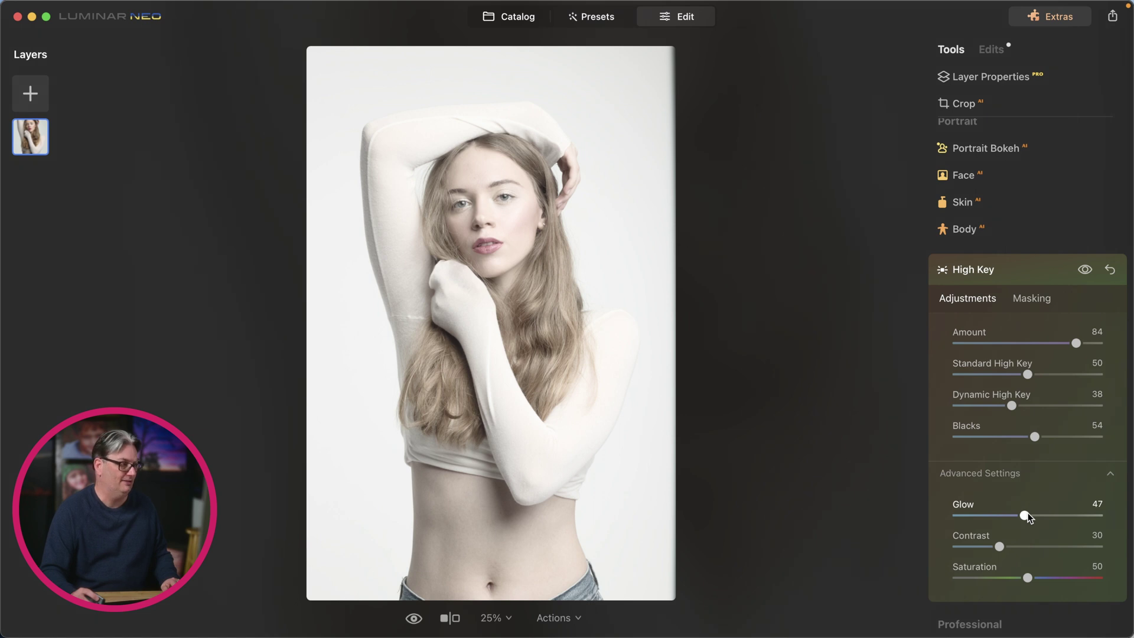
mouse_move(1030, 547)
left_mouse_down()
mouse_move(1089, 548)
mouse_move(965, 547)
mouse_move(1074, 548)
mouse_move(1025, 547)
left_mouse_up()
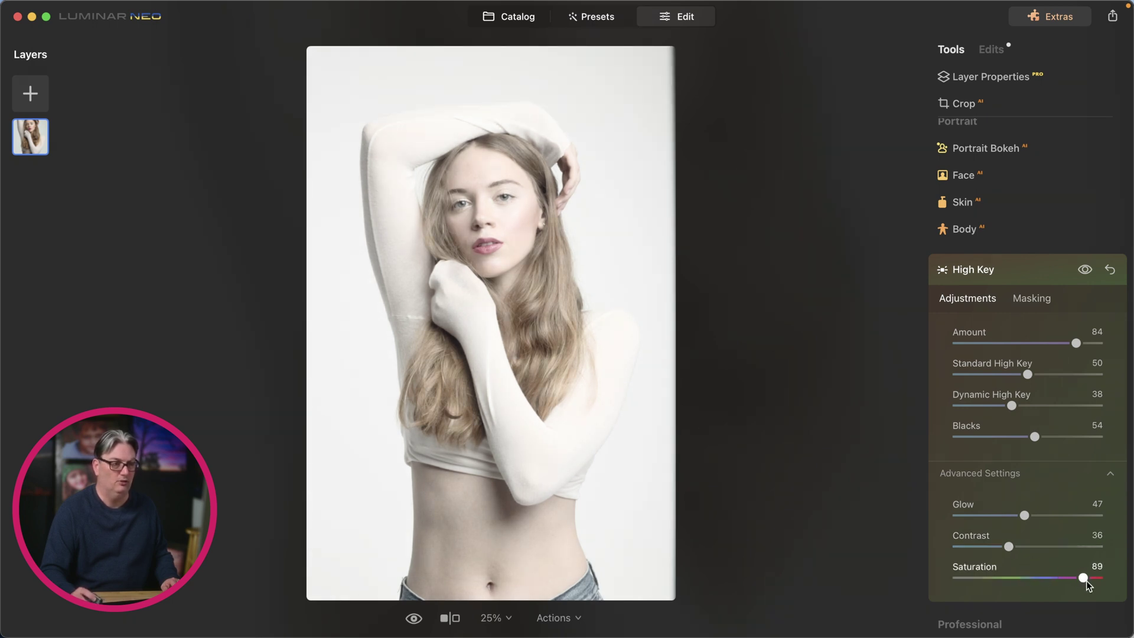
left_click_drag(1022, 584, 1047, 586)
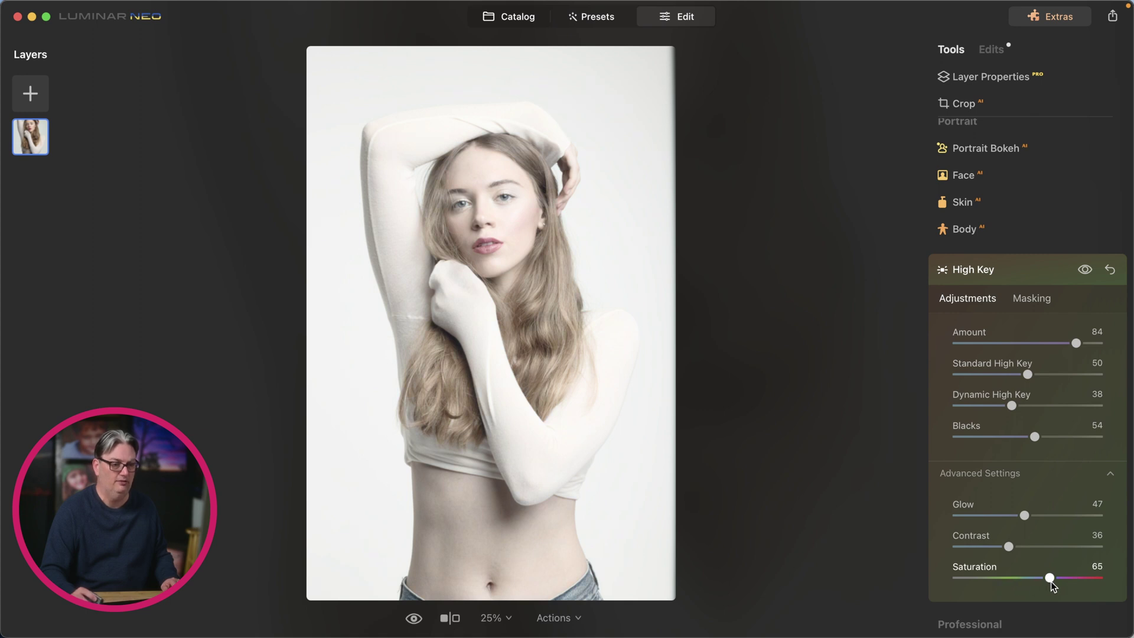